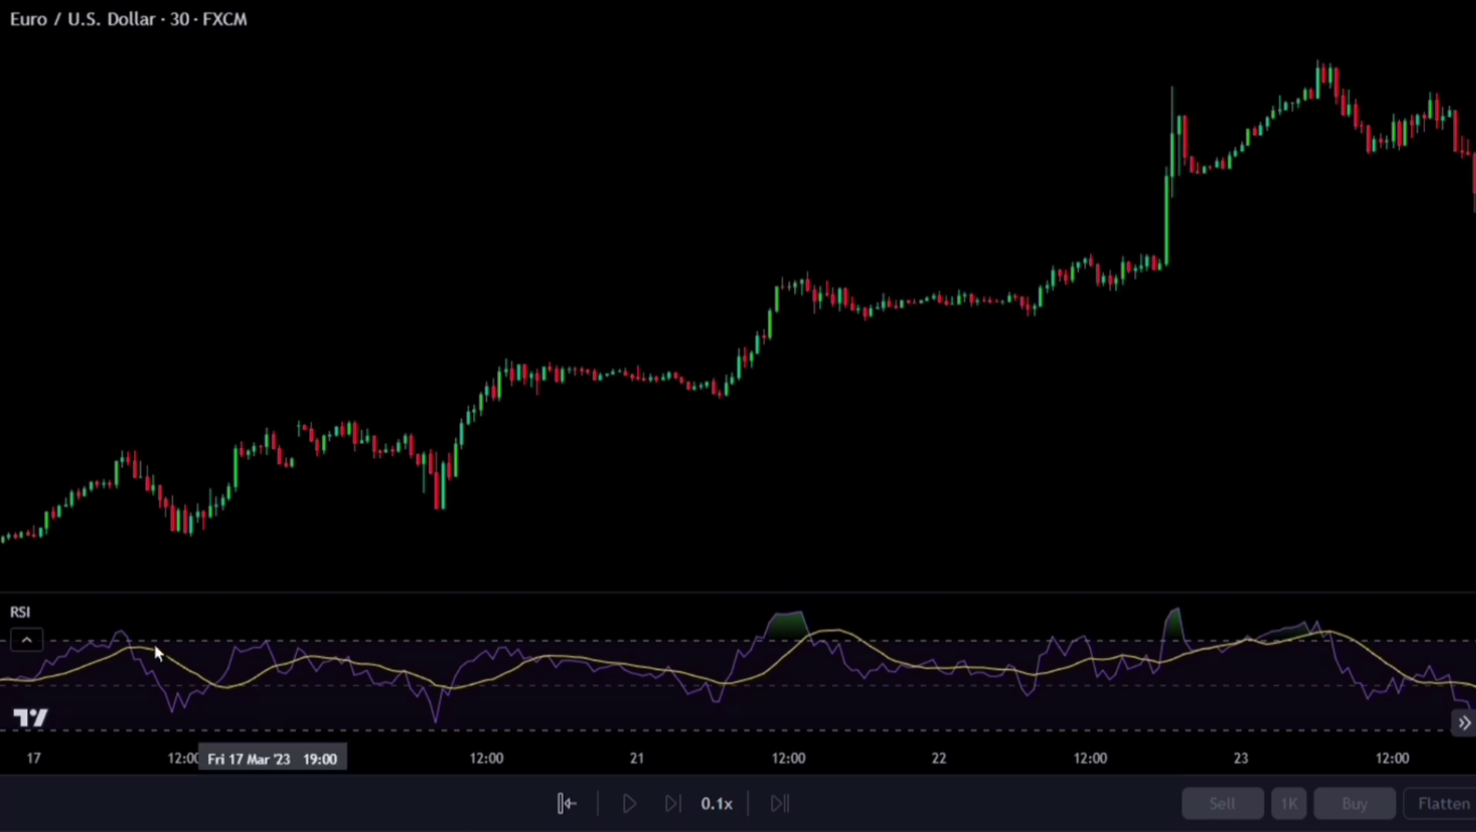
Step: Place short positions after the 17 and 21 March RSI peaks, with stops of 0.00206 and 0.00252, extending the second past its stop-out
{"action": "left_click", "coordinate": [135, 480]}
{"action": "left_click_drag", "start_coordinate": [132, 385], "coordinate": [132, 445]}
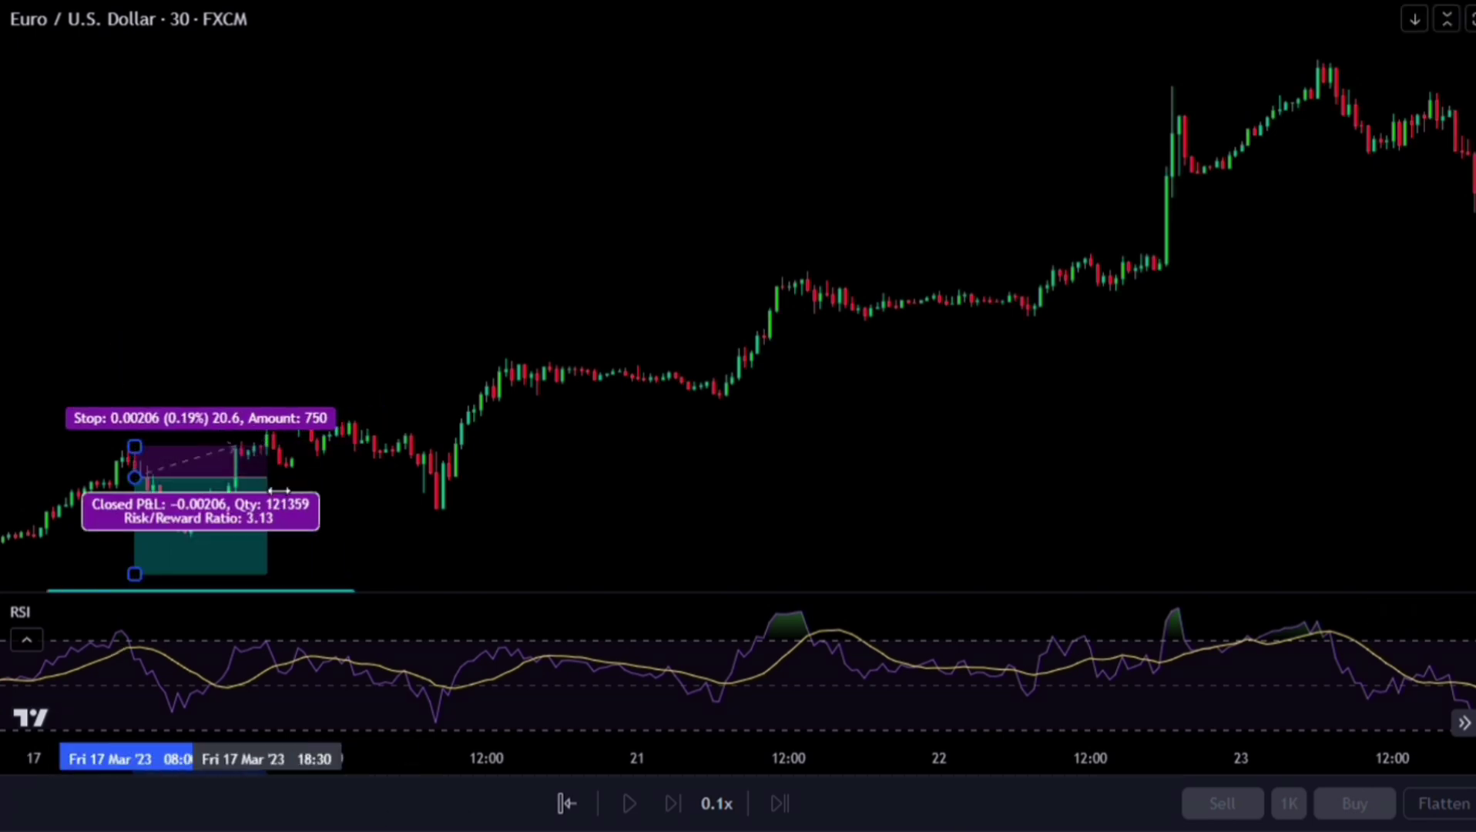
{"action": "left_click", "coordinate": [814, 306]}
{"action": "left_click_drag", "start_coordinate": [787, 192], "coordinate": [786, 287]}
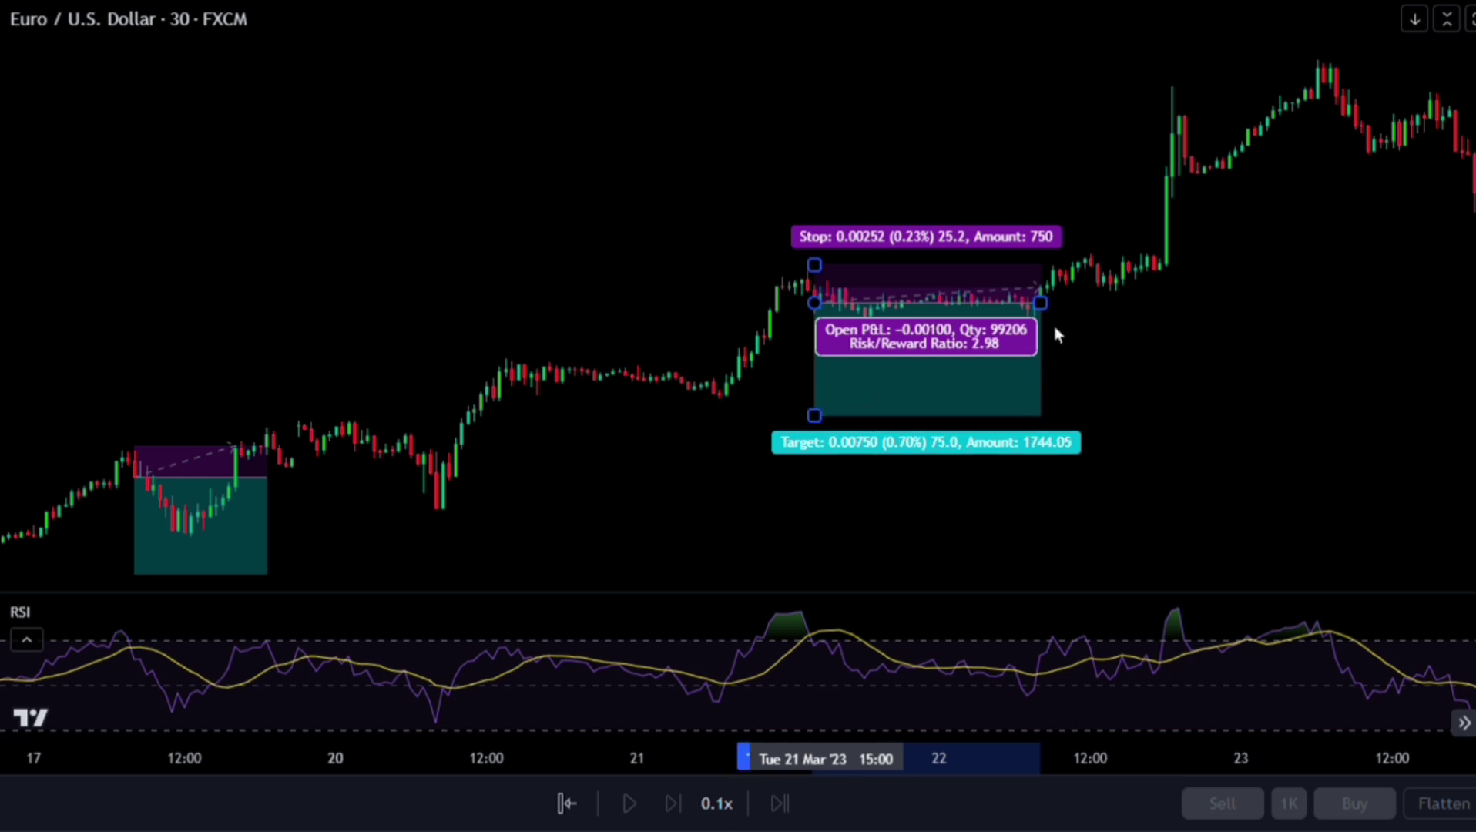
{"action": "left_click_drag", "start_coordinate": [1039, 302], "coordinate": [1097, 303]}
{"action": "left_click", "coordinate": [1125, 635]}
Step: Place a short position after the late 22 March price spike, lower its target and shorten it to where the stop is hit
{"action": "left_click", "coordinate": [1219, 164]}
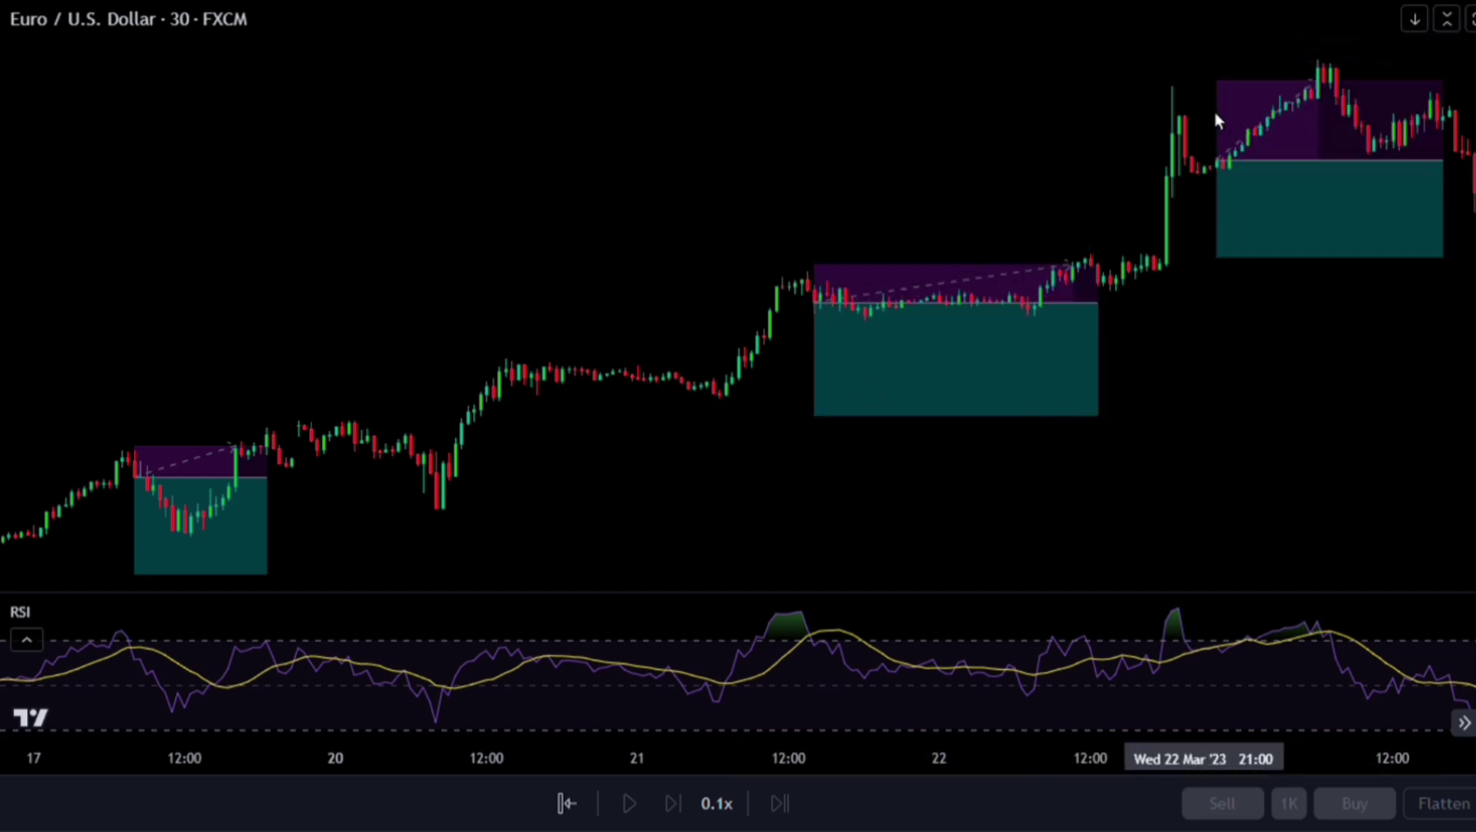
{"action": "left_click_drag", "start_coordinate": [1218, 257], "coordinate": [1218, 303]}
{"action": "left_click_drag", "start_coordinate": [1450, 160], "coordinate": [1330, 161]}
{"action": "left_click", "coordinate": [1140, 370]}
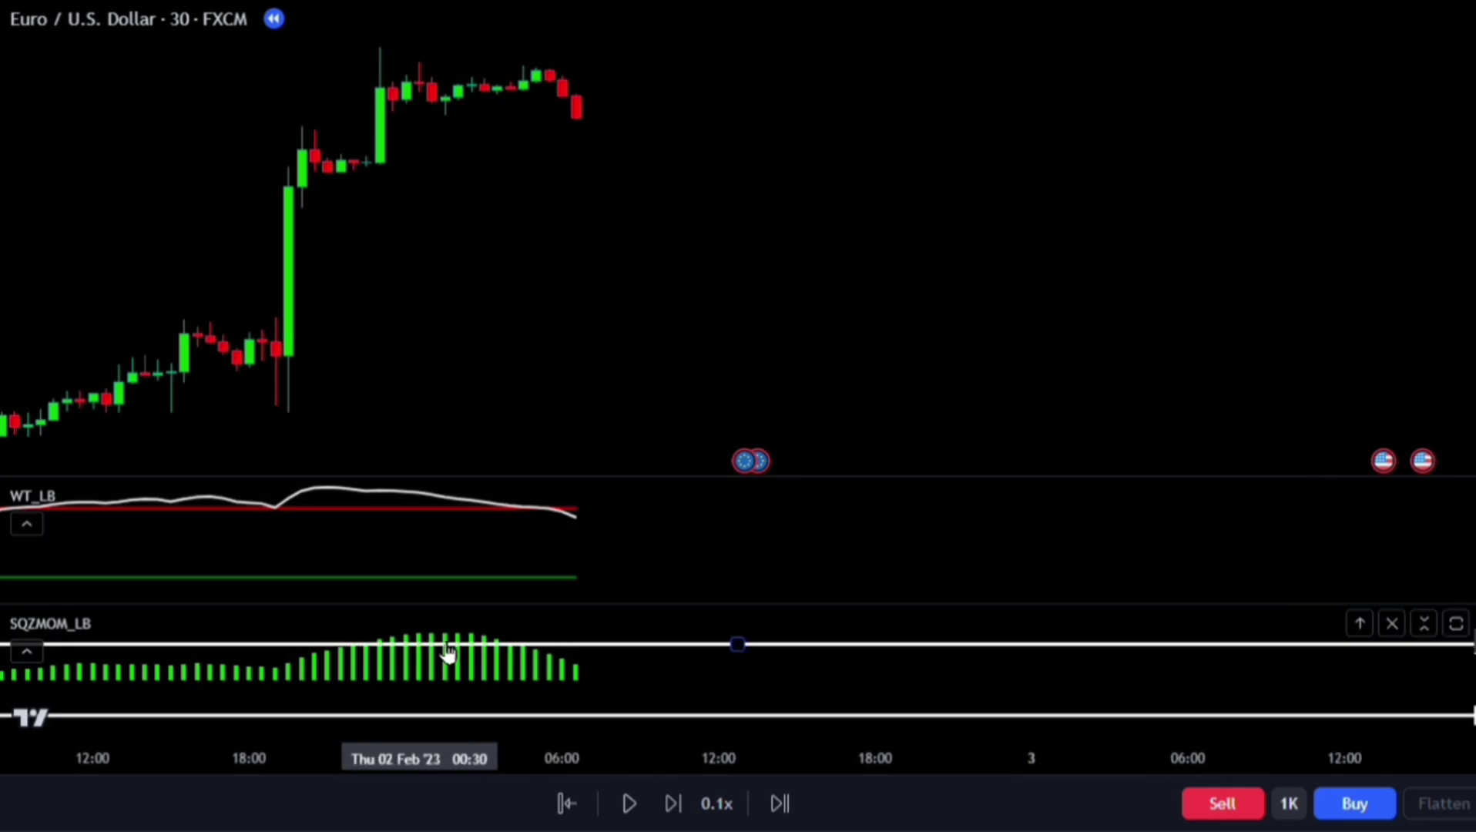
Step: Place a short position at the 2 February drop with a 0.00383 stop and 0.01043 target, and shorten its time span
{"action": "left_click", "coordinate": [583, 129]}
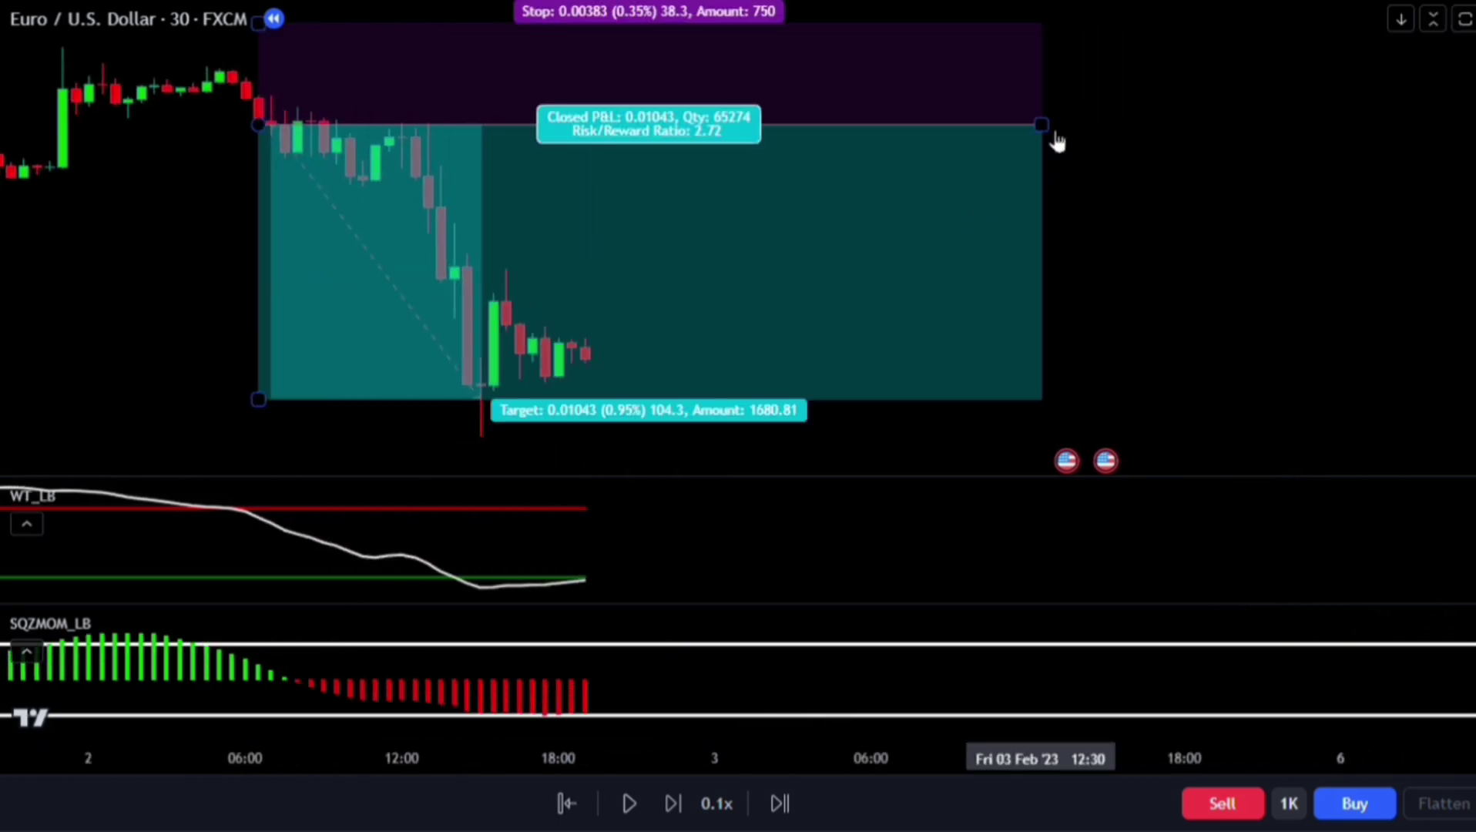
{"action": "left_click_drag", "start_coordinate": [1048, 125], "coordinate": [546, 125]}
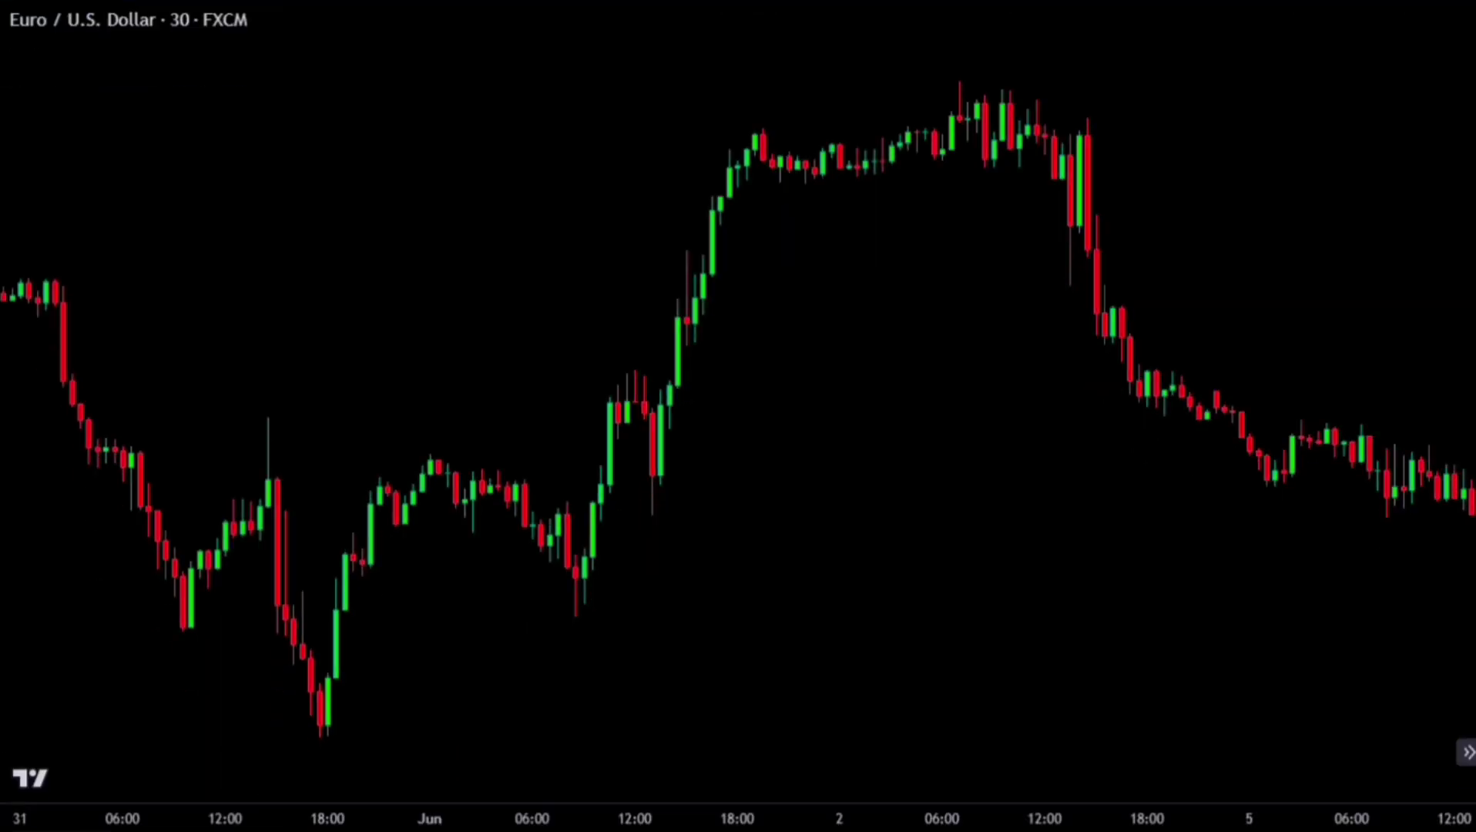
Step: Search the indicators for "RELATIVE STRENGTH INDEX" and add the built-in Relative Strength Index to the chart
{"action": "key", "text": "slash"}
{"action": "type", "text": "RELA"}
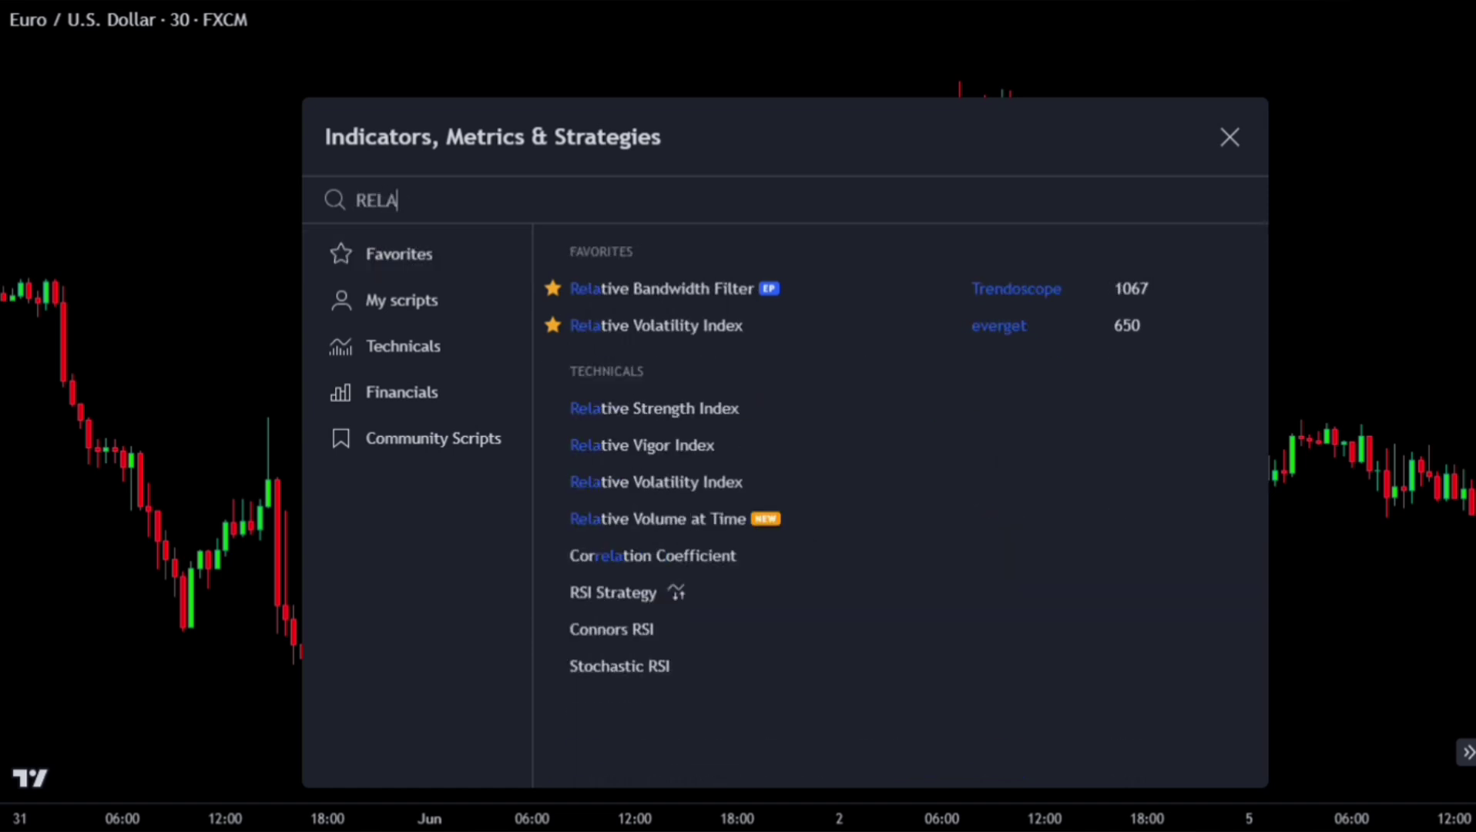
{"action": "type", "text": "TIVE STRENGTH INDEX"}
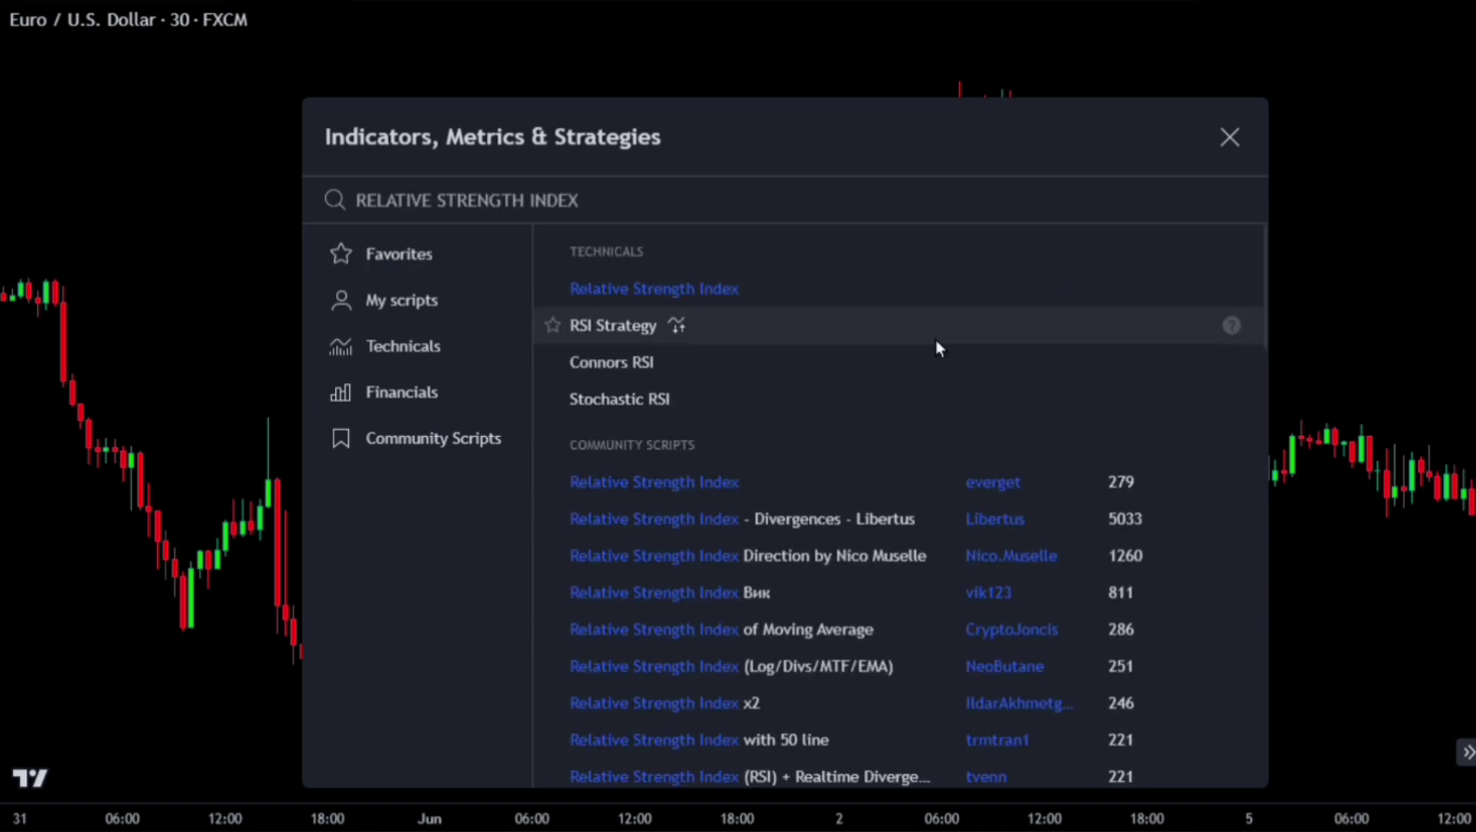
{"action": "key", "text": "ctrl+a"}
{"action": "left_click", "coordinate": [851, 294]}
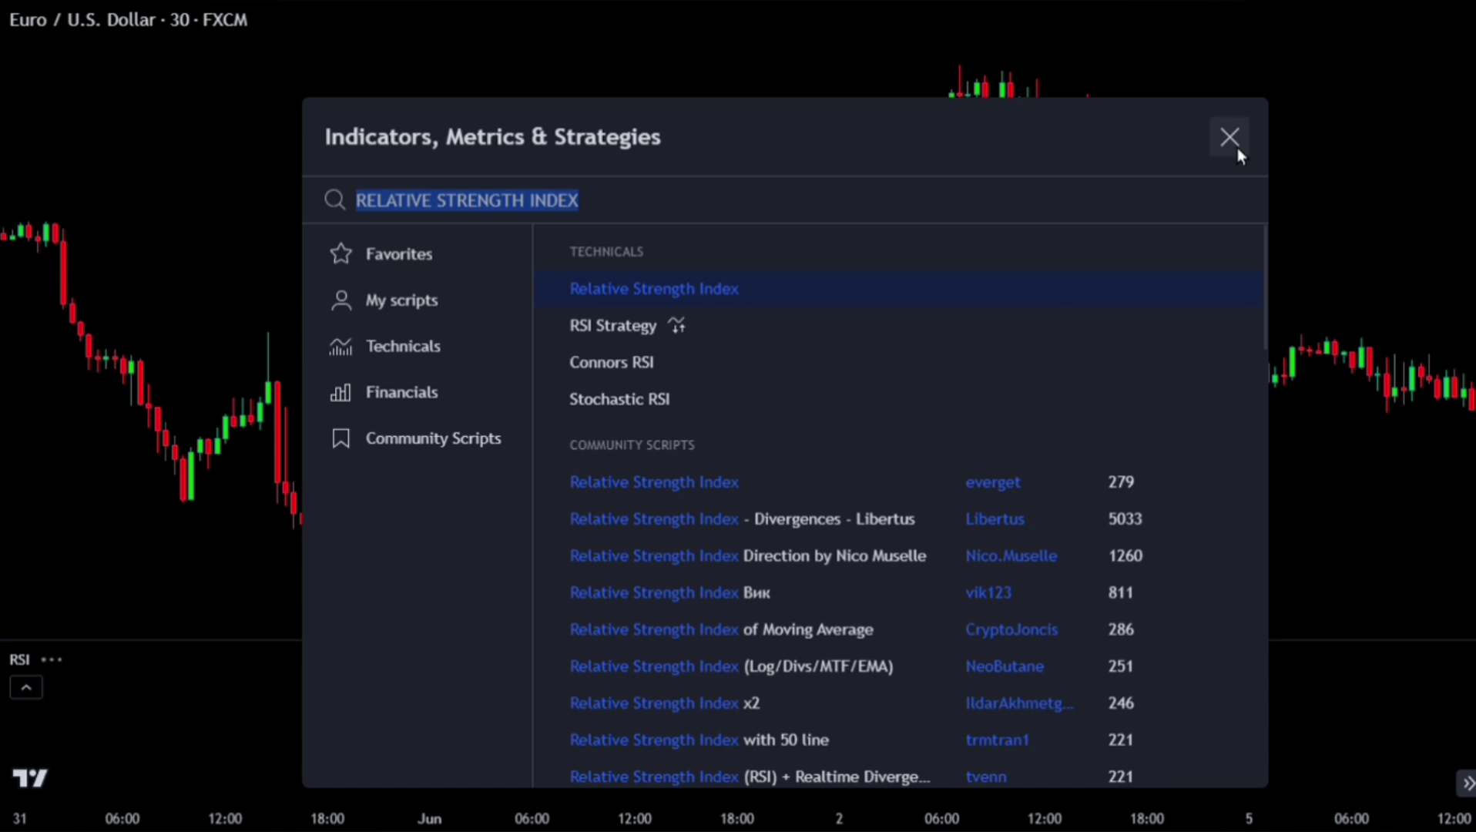
{"action": "left_click", "coordinate": [1236, 146]}
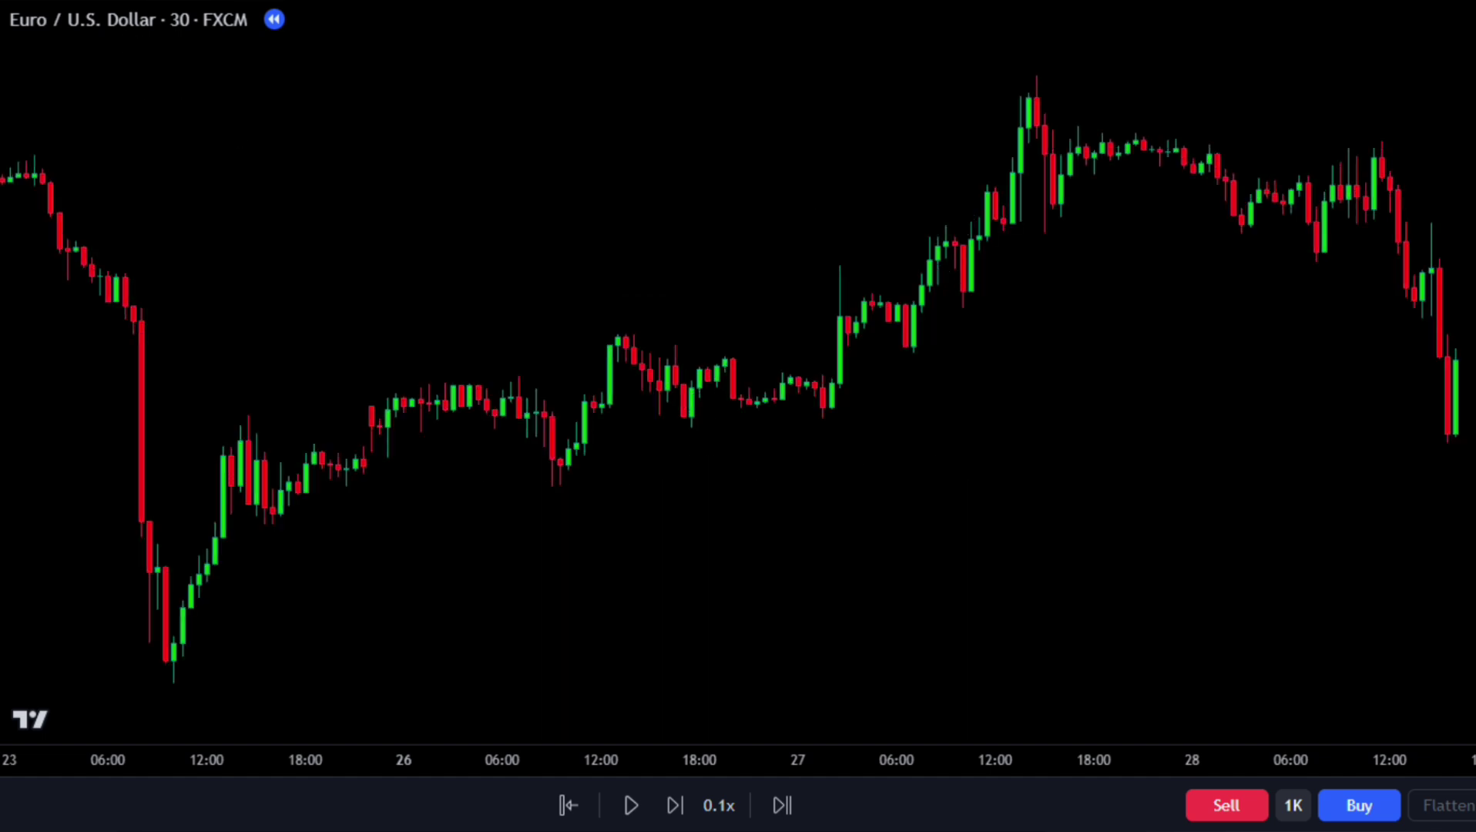
Step: Search the indicators for "WAVETREND OSCILLATOR" and add LazyBear's WaveTrend Oscillator [WT] to the chart
{"action": "key", "text": "slash"}
{"action": "type", "text": "WAVE"}
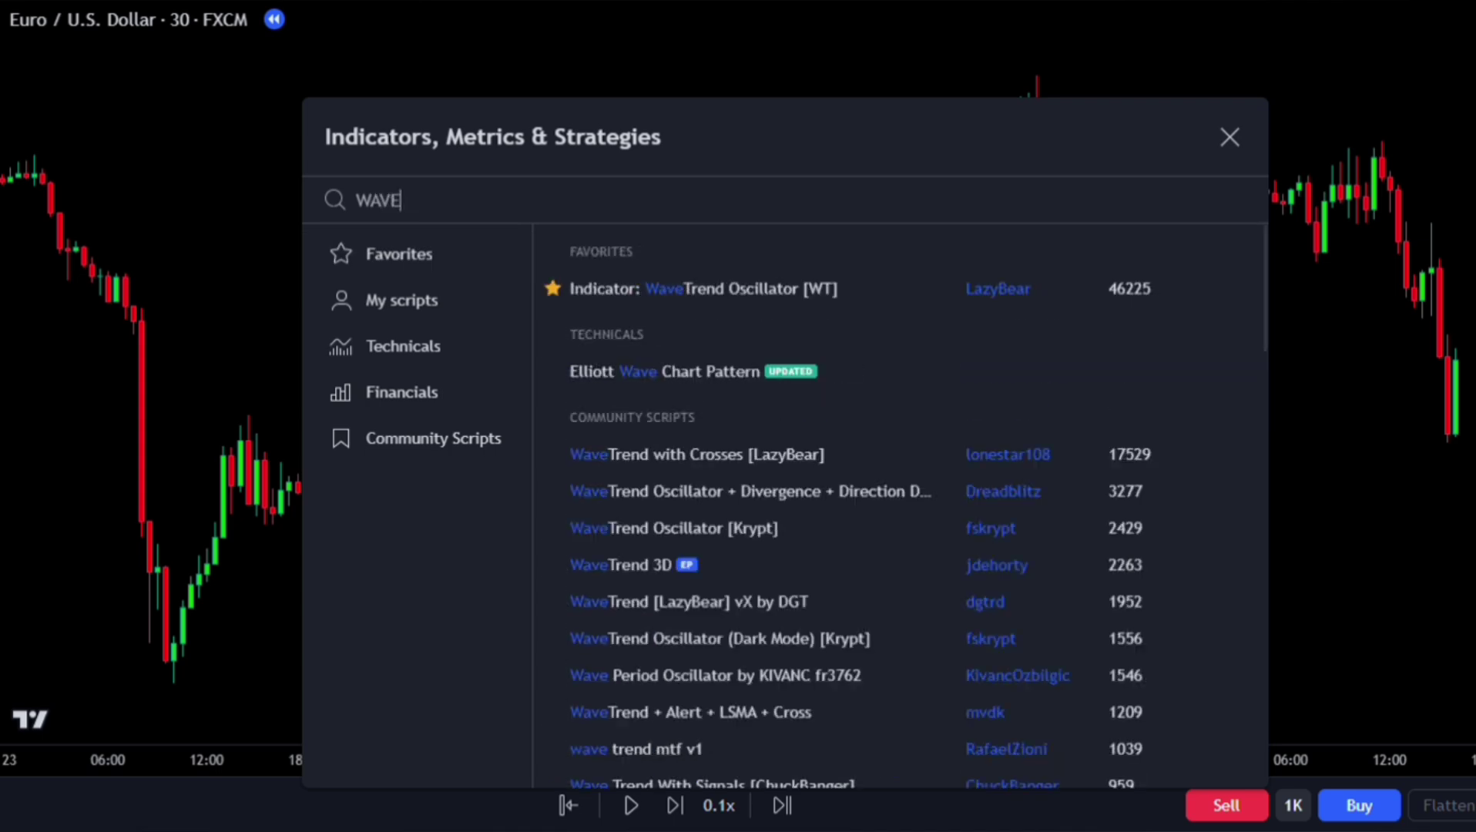
{"action": "type", "text": "TREND OSCILLA"}
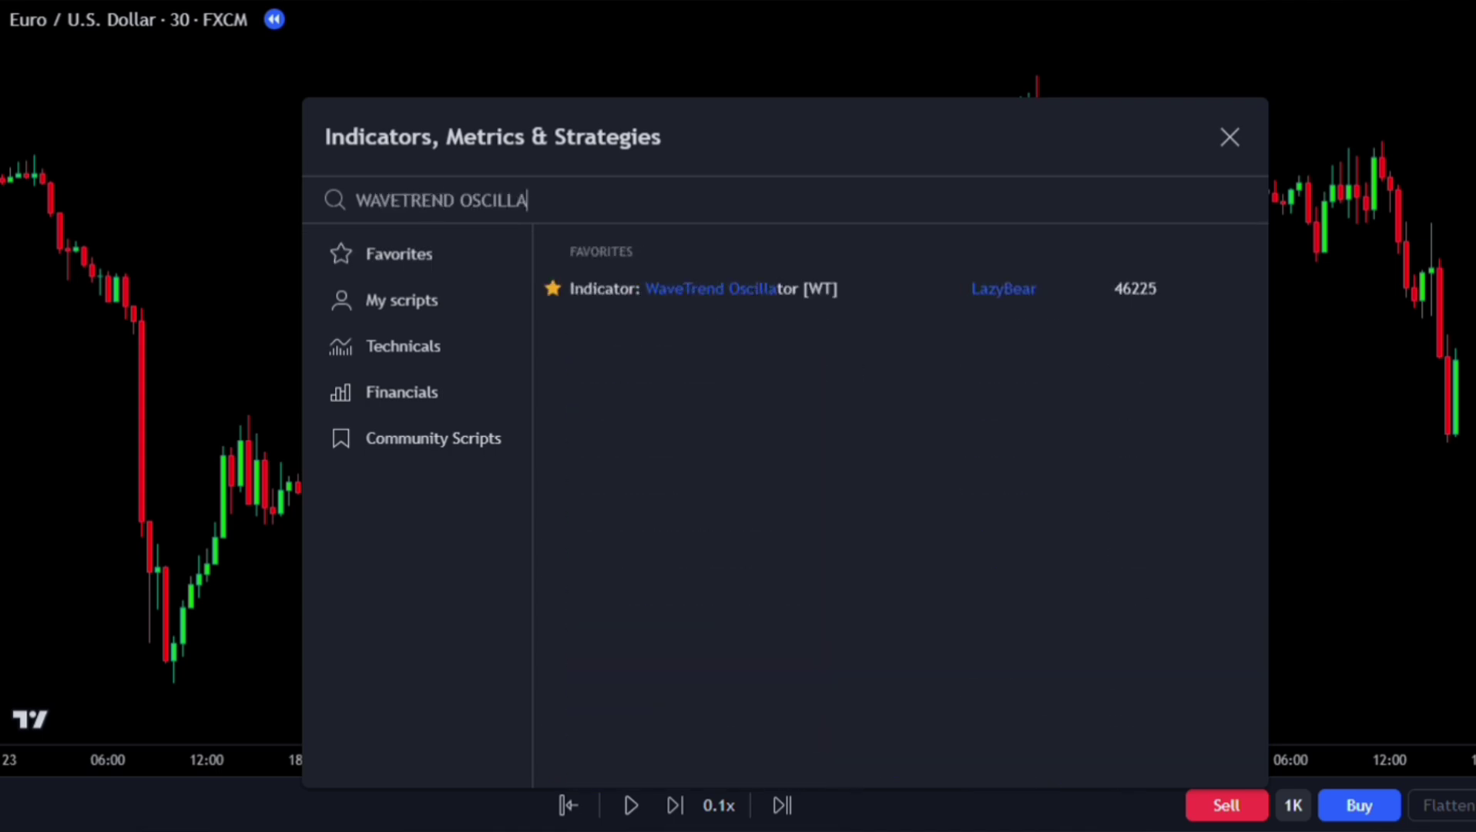
{"action": "type", "text": "TOR"}
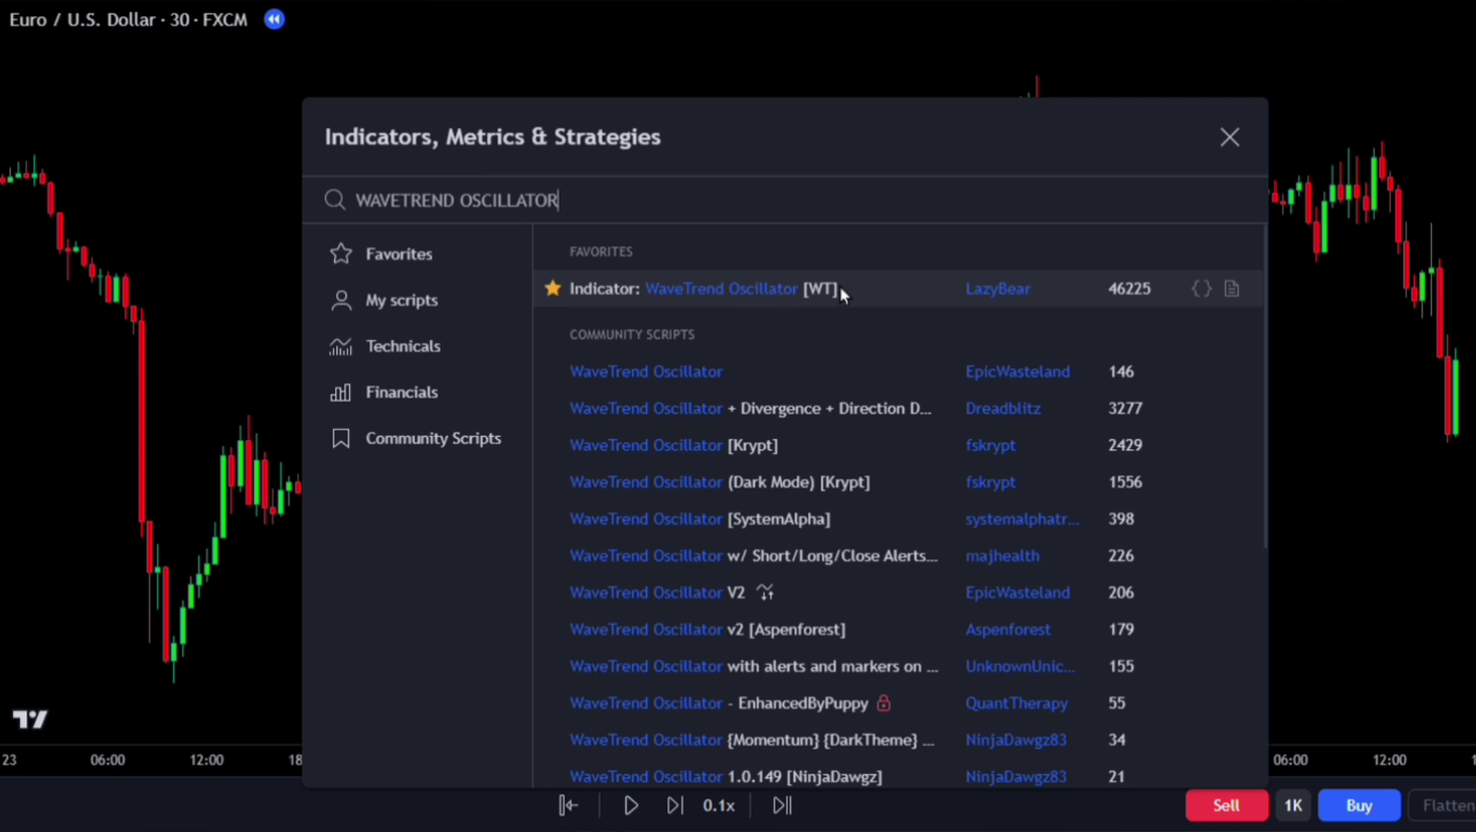
{"action": "left_click", "coordinate": [937, 286]}
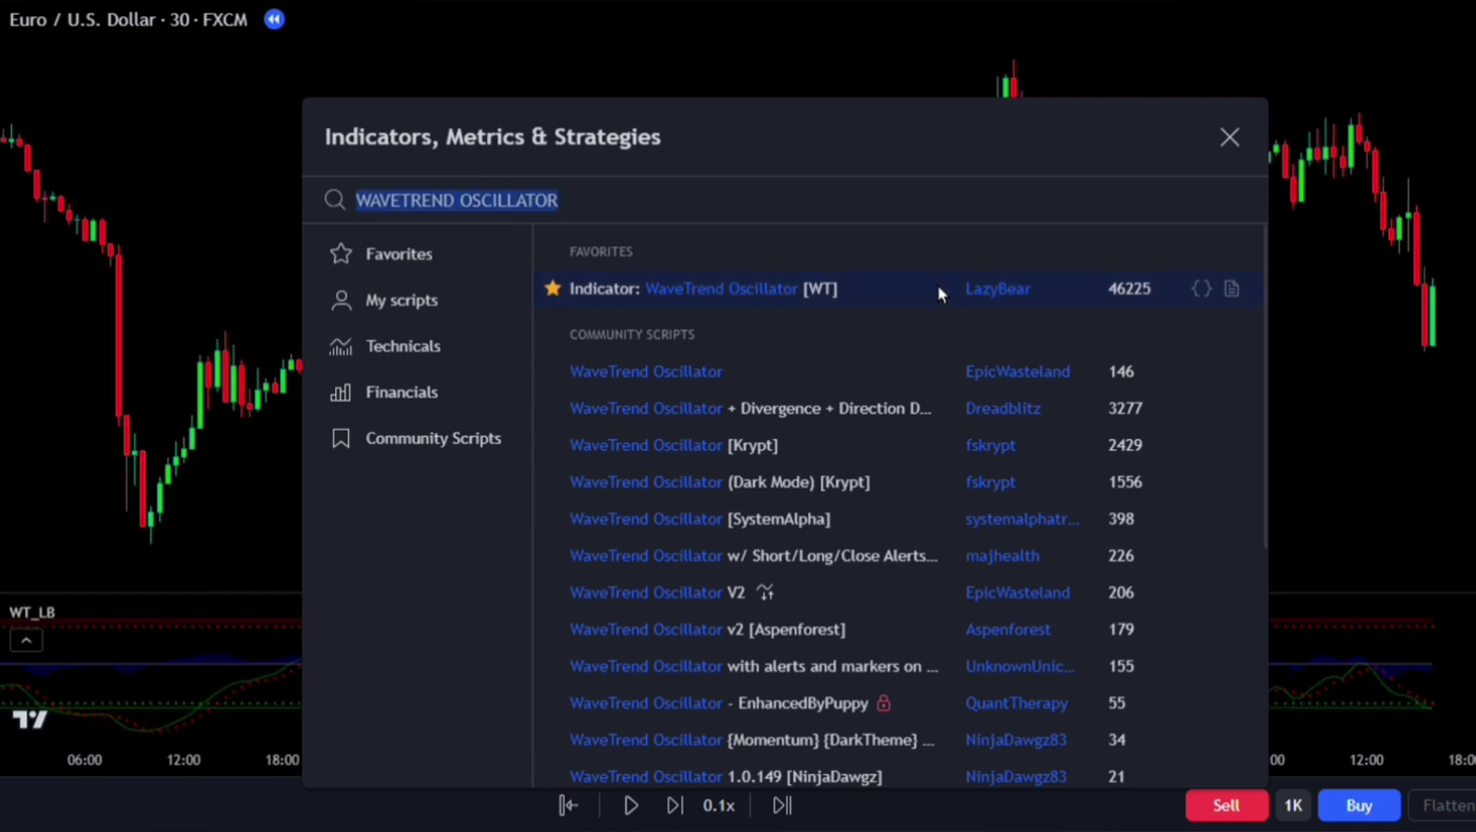
{"action": "key", "text": "Escape"}
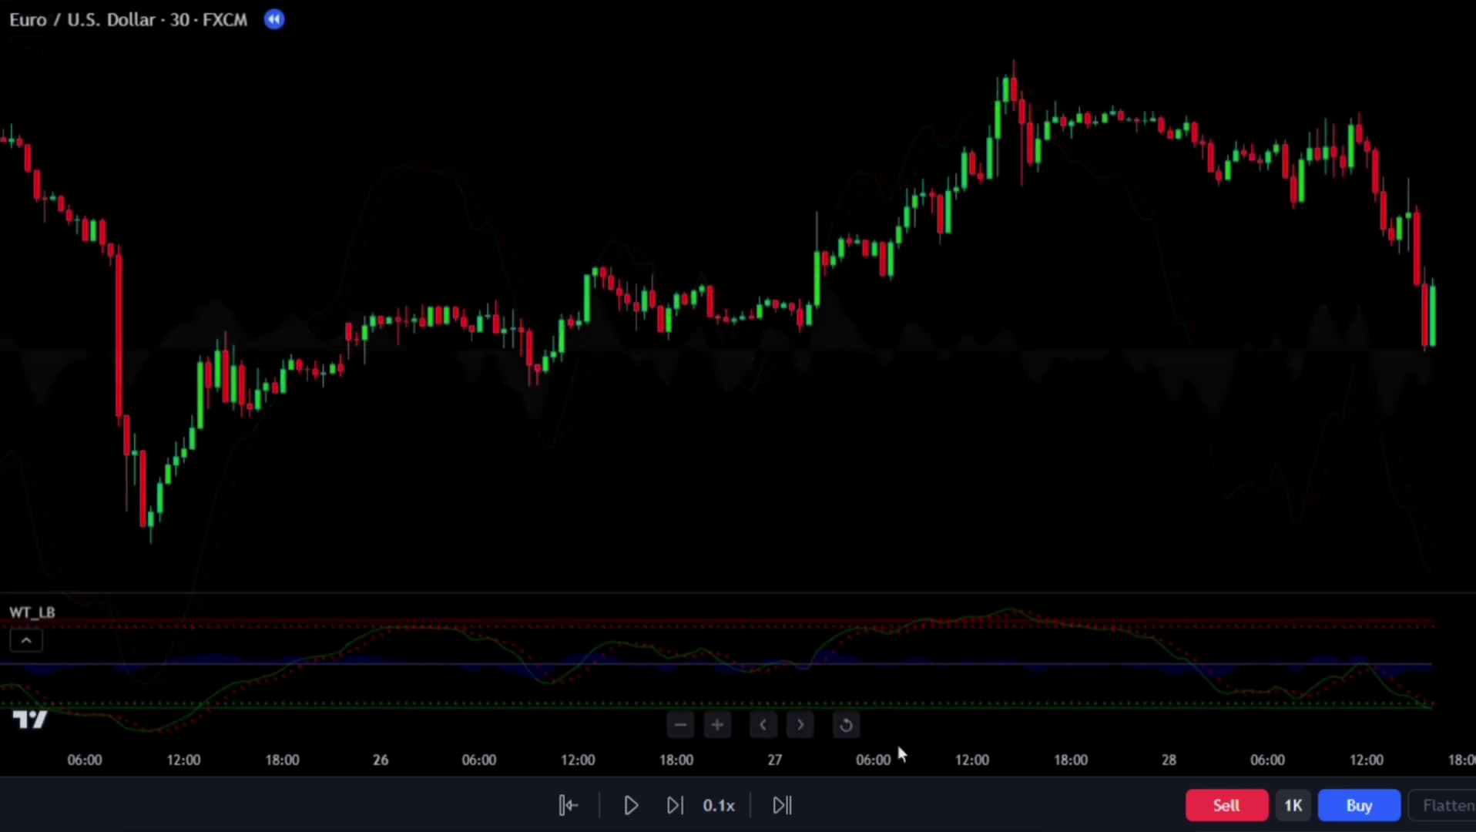
Step: Hide the first, second, third, seventh and eighth plots in the WT_LB style settings
{"action": "double_click", "coordinate": [828, 664]}
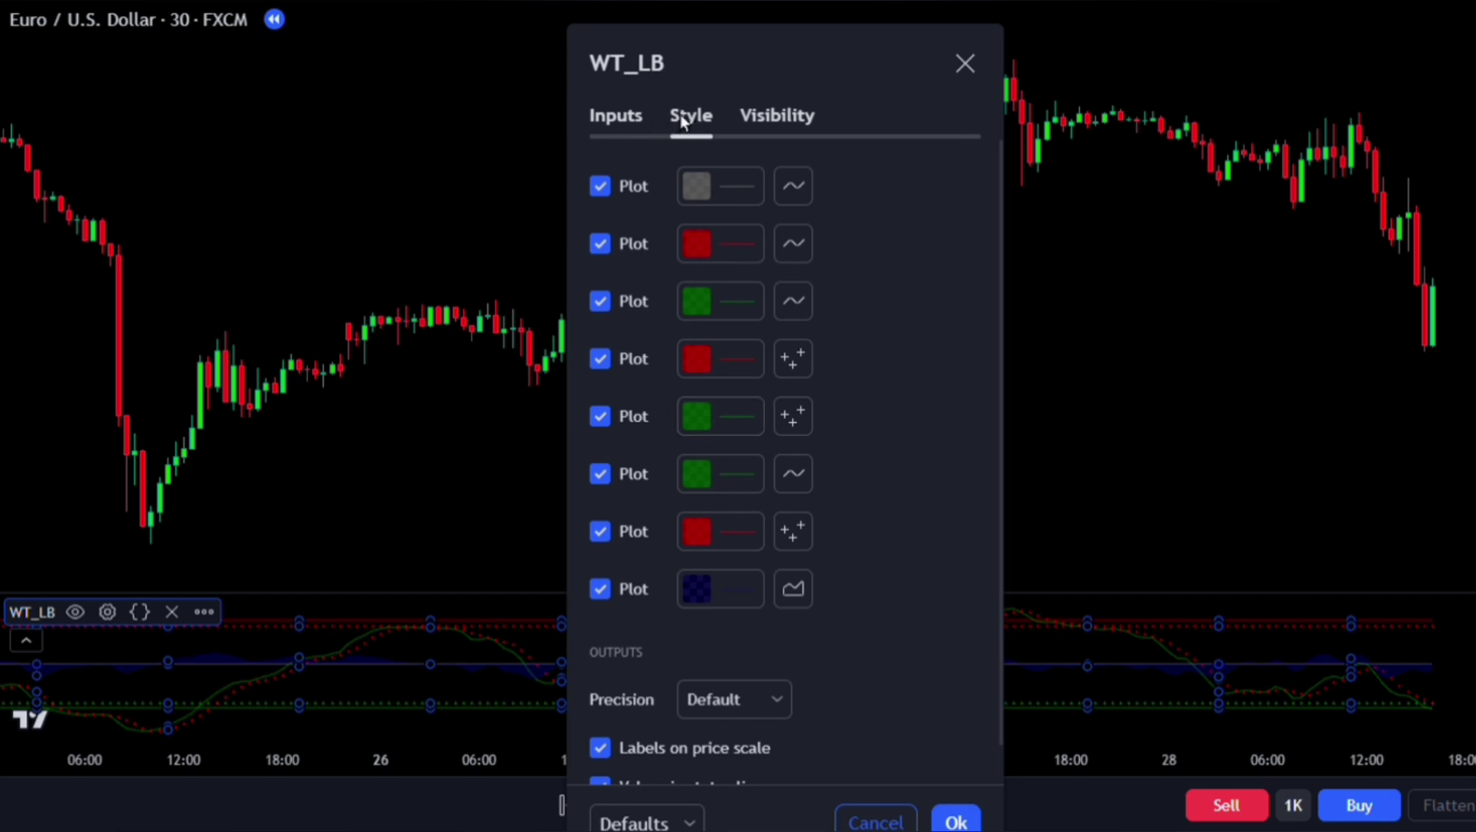
{"action": "left_click", "coordinate": [600, 188]}
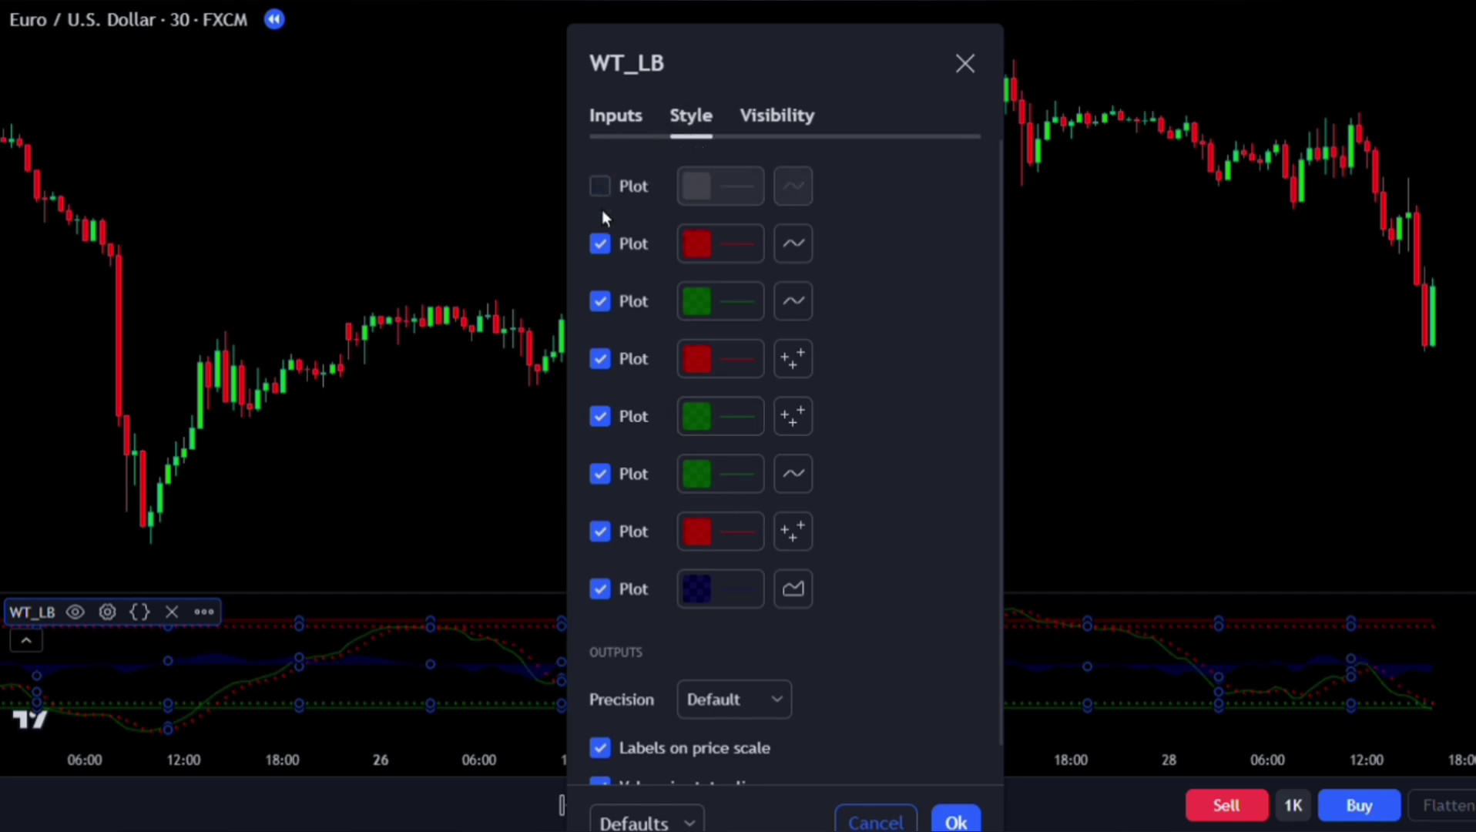
{"action": "left_click", "coordinate": [600, 244]}
{"action": "left_click", "coordinate": [600, 306]}
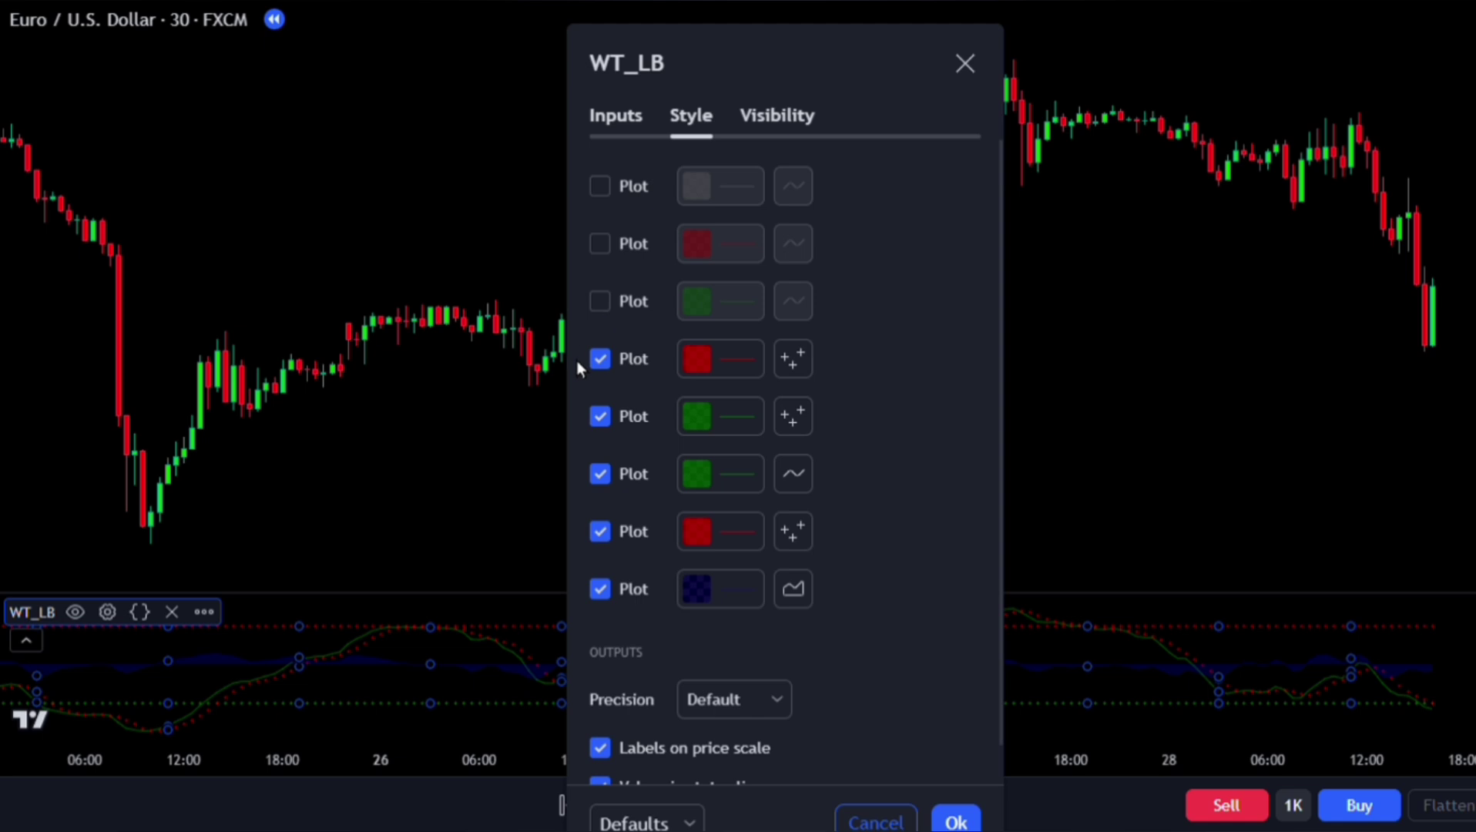
{"action": "left_click", "coordinate": [599, 532]}
{"action": "left_click", "coordinate": [600, 590]}
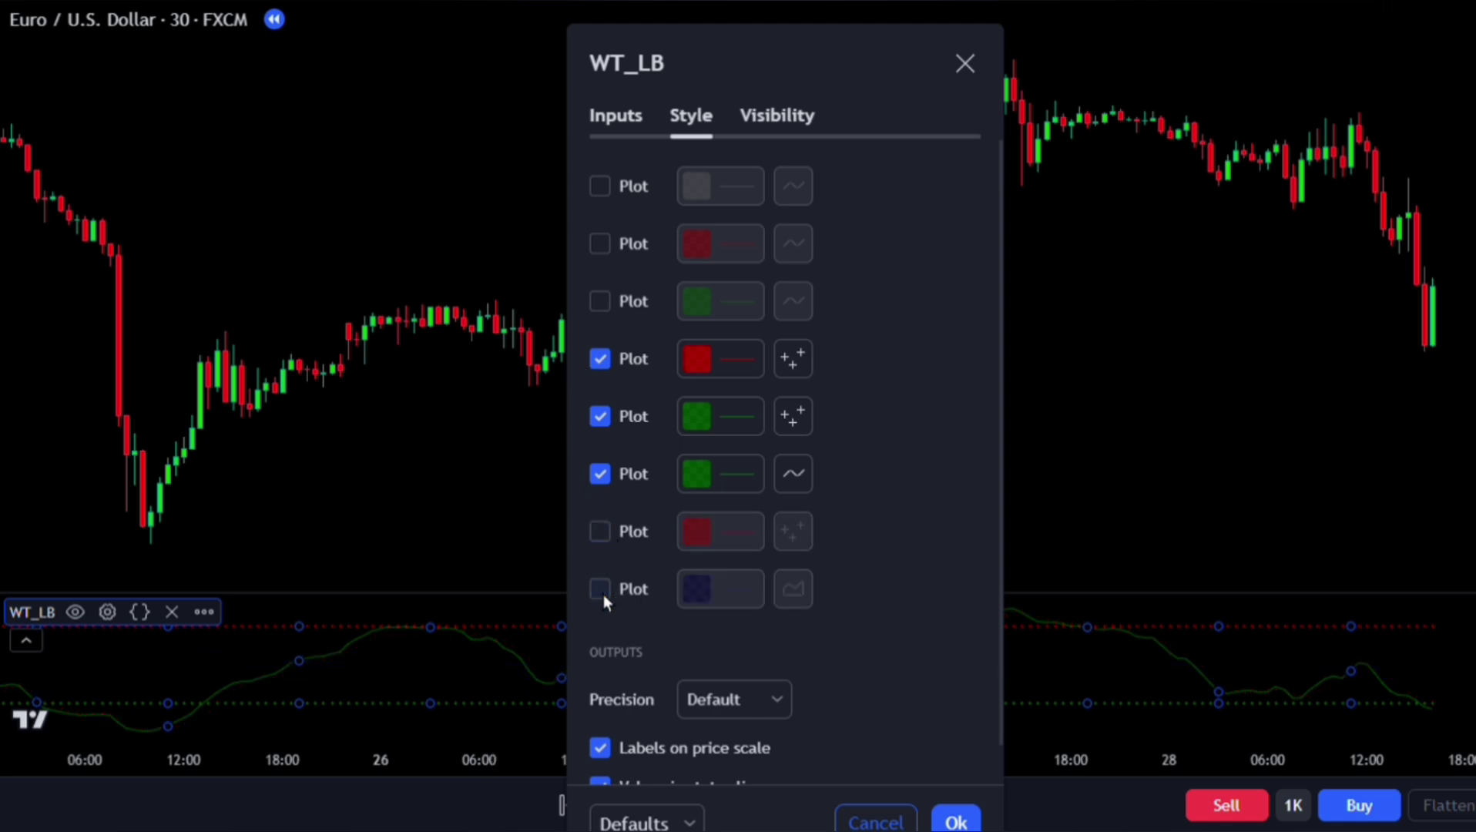
Step: Change the visible red and green cross-style level plots of WT_LB to the Line plot style
{"action": "left_click", "coordinate": [792, 368]}
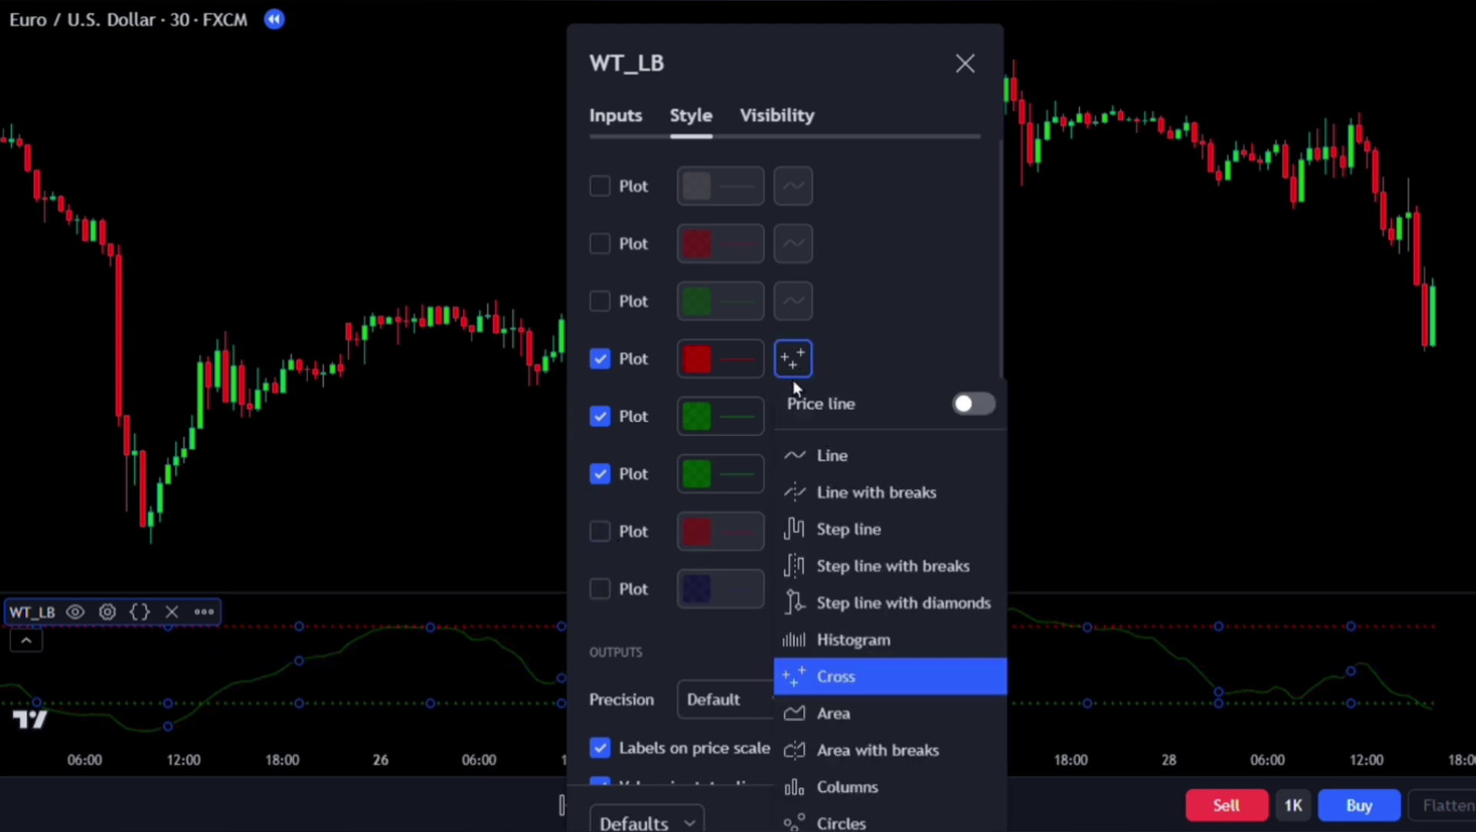
{"action": "left_click", "coordinate": [842, 468]}
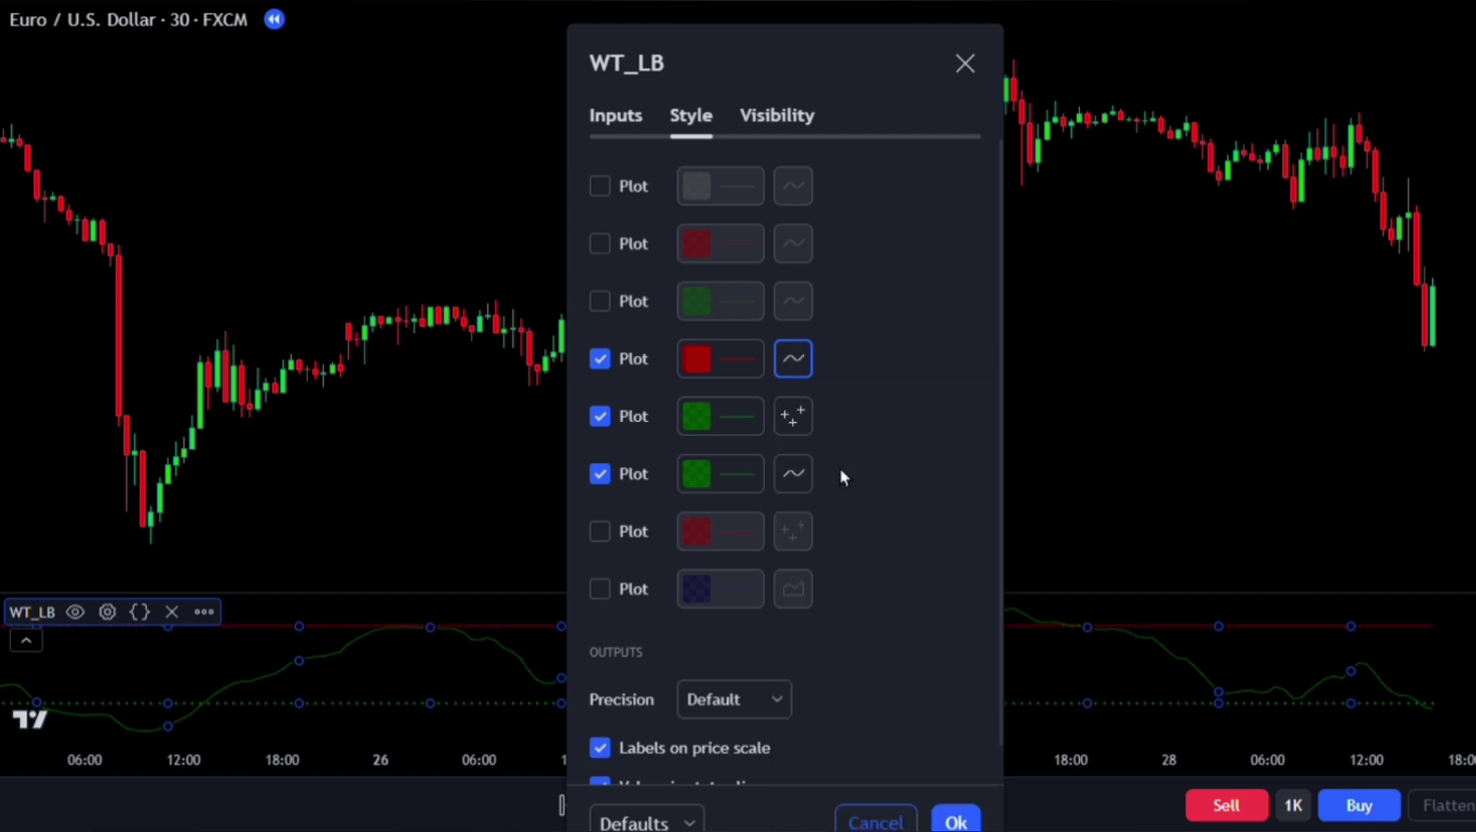
{"action": "left_click", "coordinate": [797, 418]}
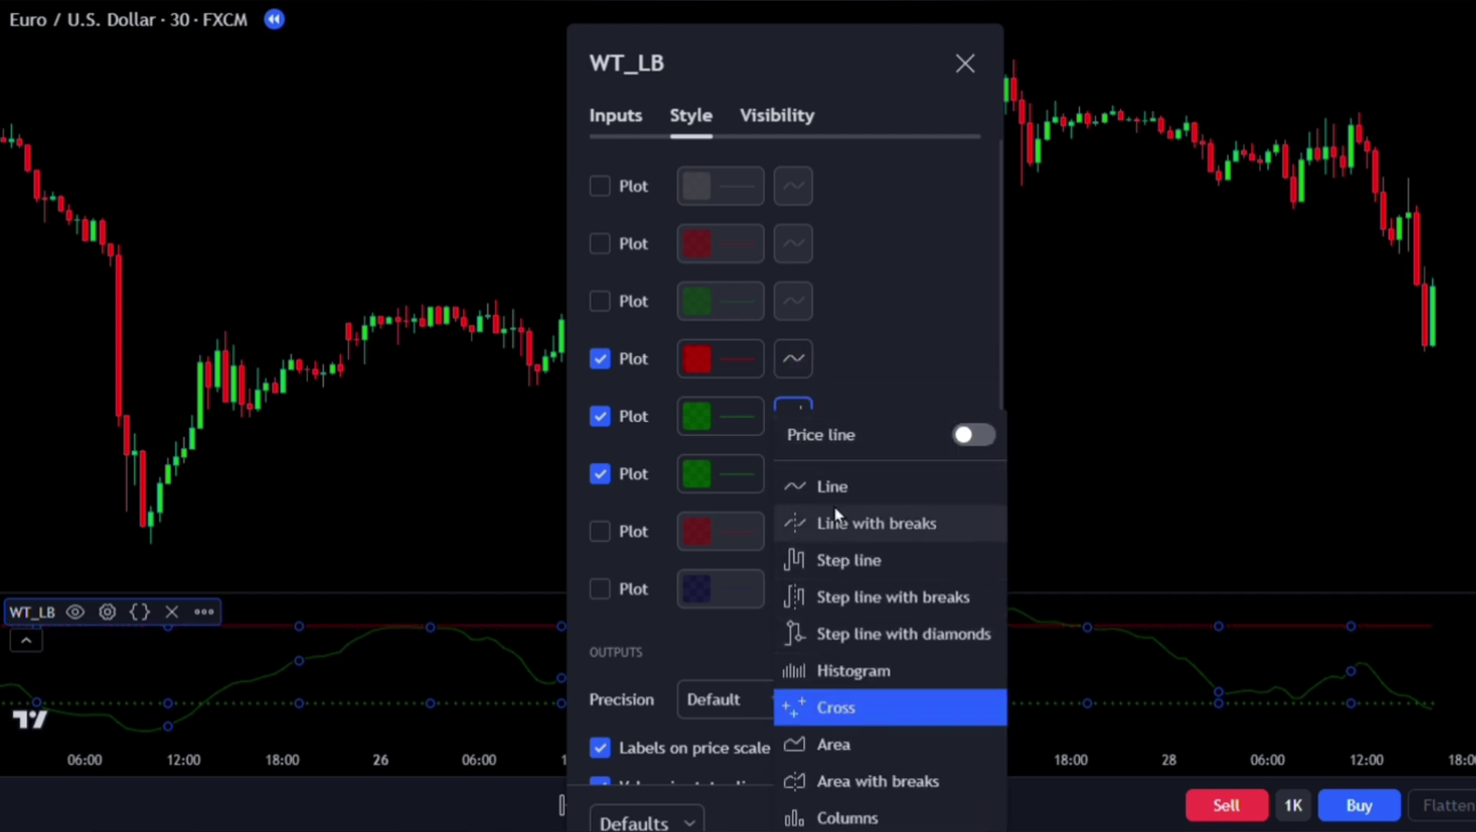
{"action": "left_click", "coordinate": [831, 486]}
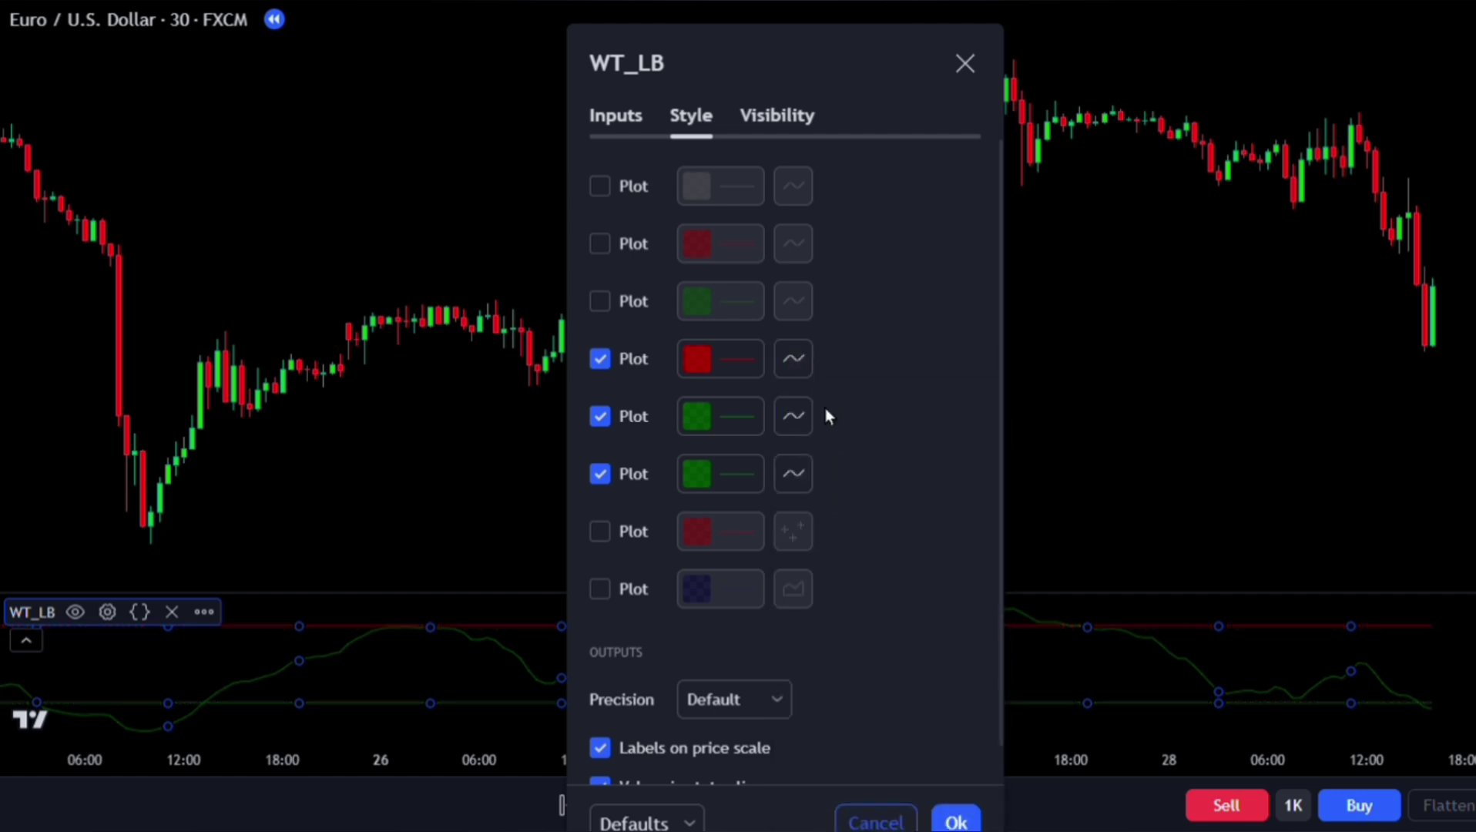
Step: Make the sixth WT_LB plot, the oscillator curve, white with 100% opacity and a thicker line
{"action": "left_click", "coordinate": [744, 462]}
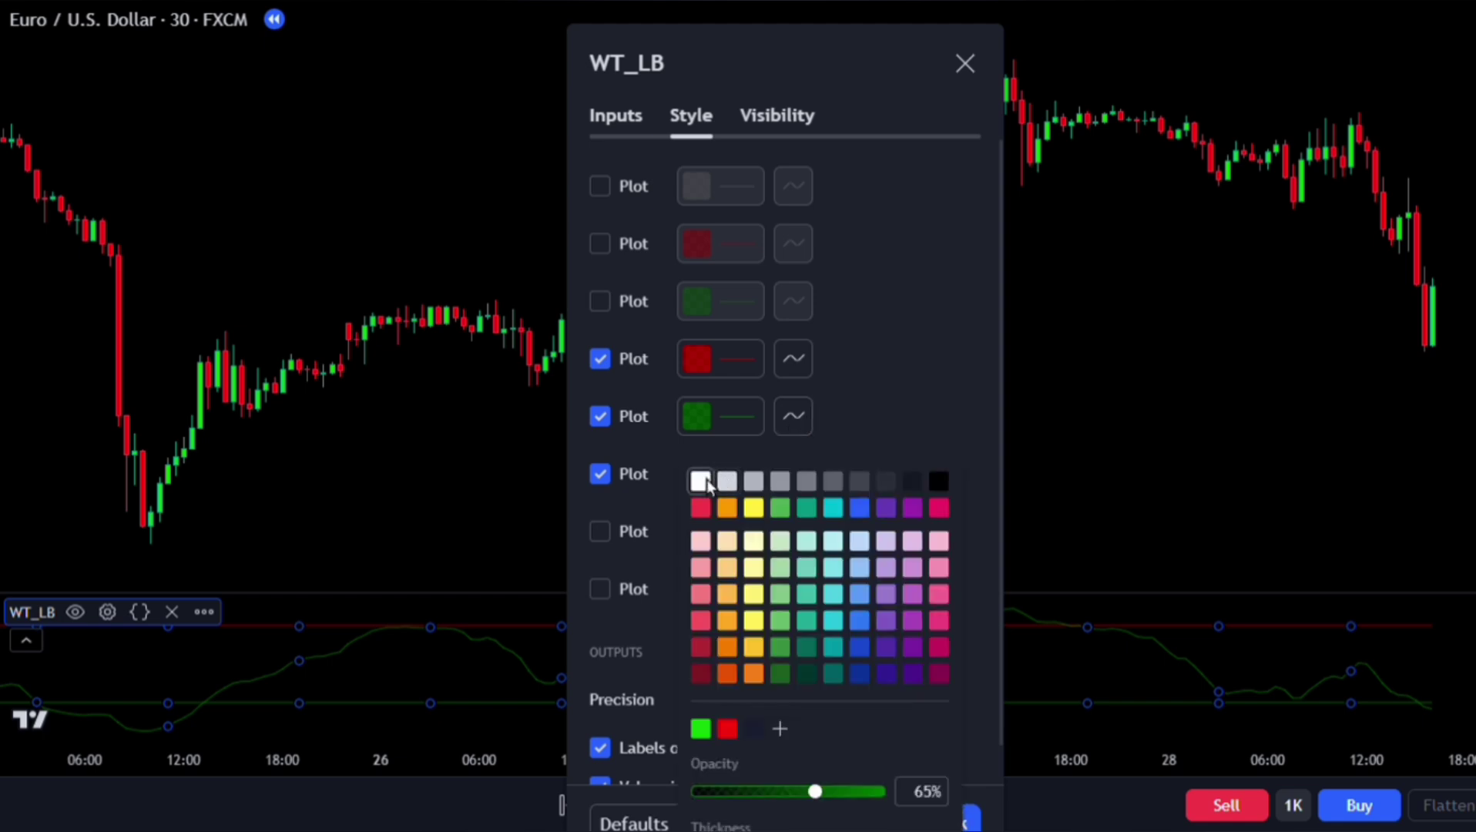
{"action": "left_click", "coordinate": [700, 481]}
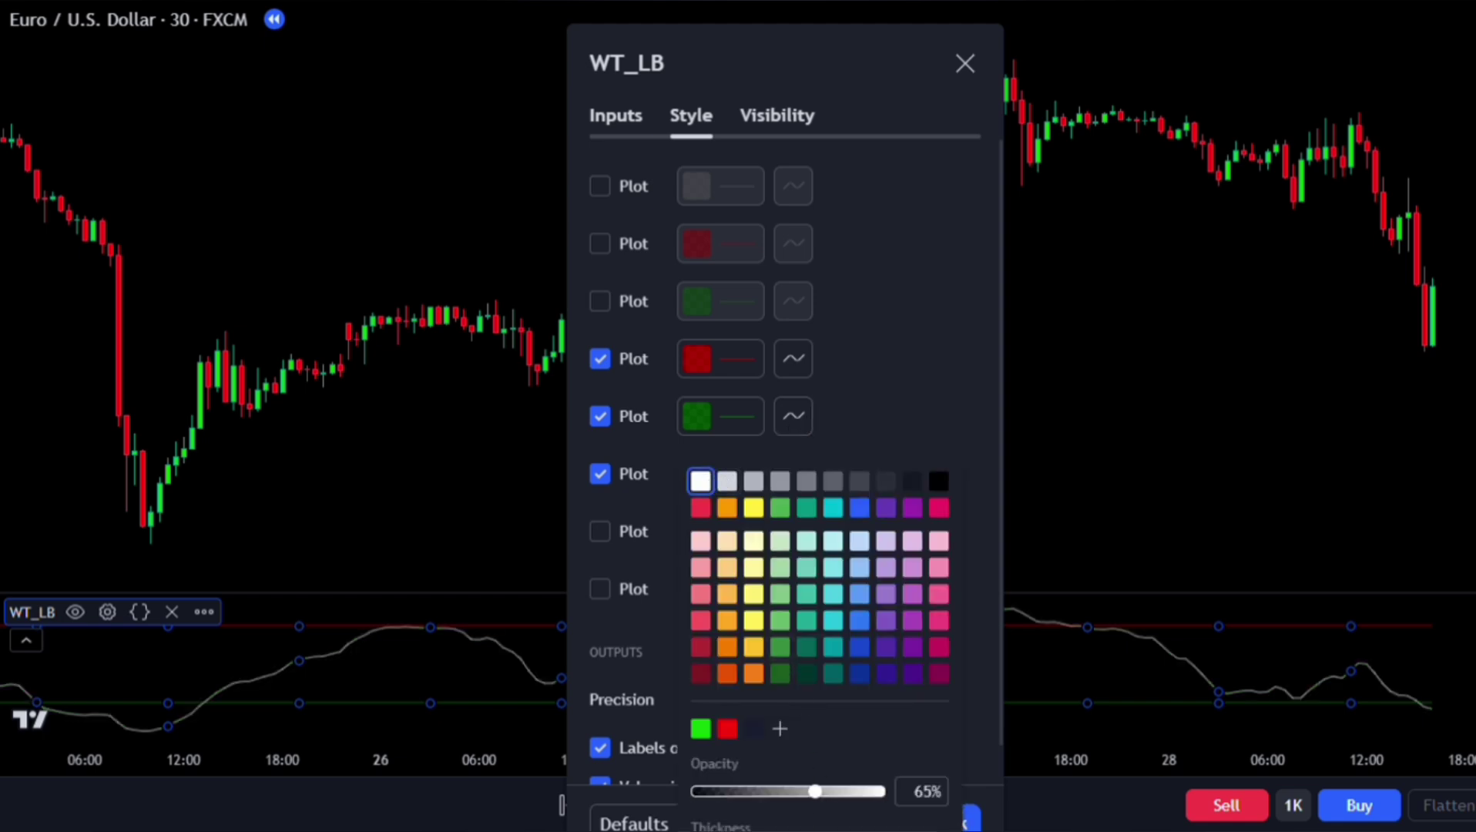
{"action": "left_click_drag", "start_coordinate": [815, 791], "coordinate": [883, 790]}
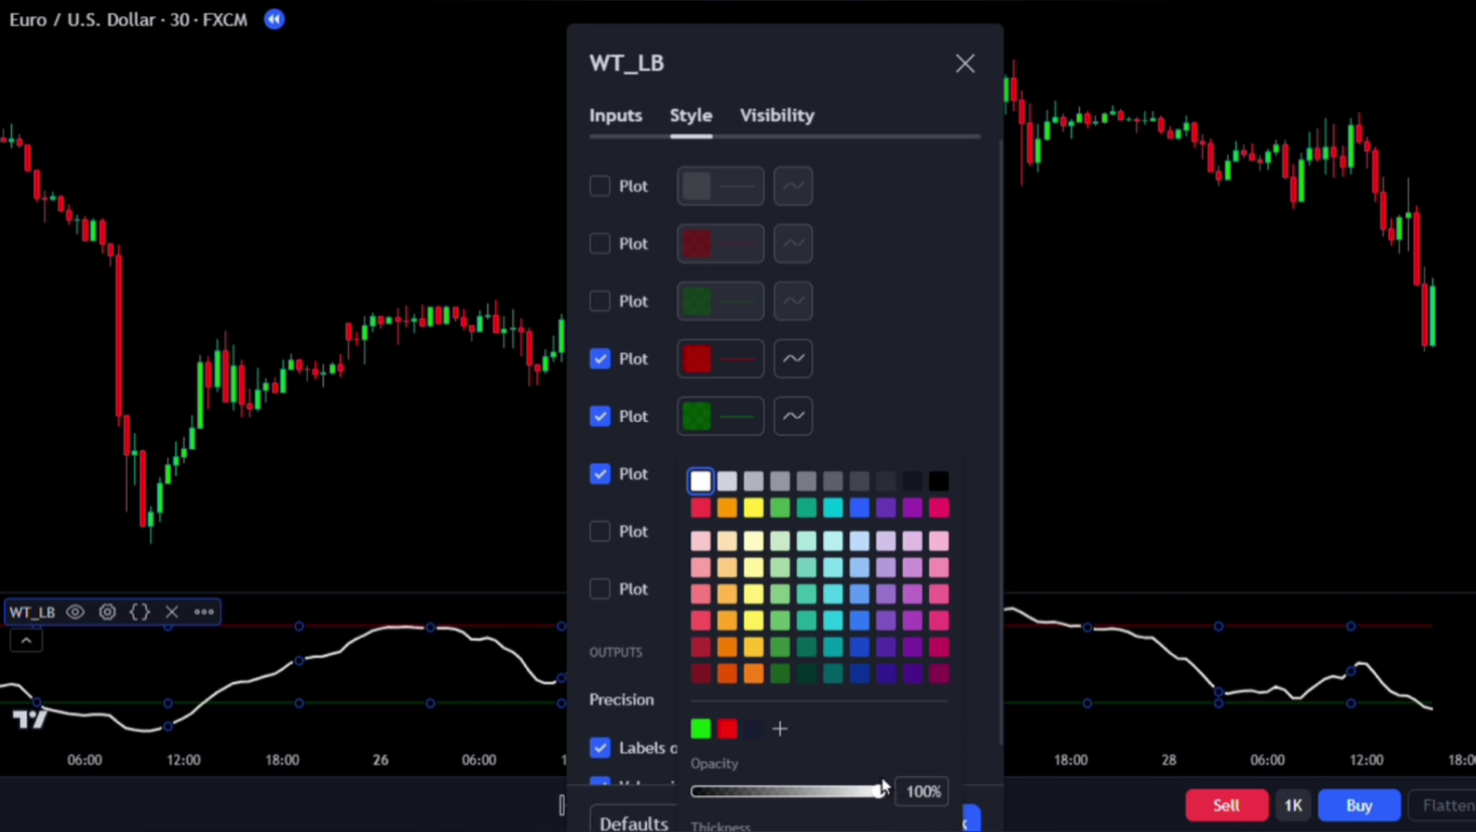
{"action": "left_click", "coordinate": [863, 429]}
Step: Set the red and green WT_LB level lines to 100% opacity with a thicker line, and apply the settings
{"action": "left_click_drag", "start_coordinate": [814, 716], "coordinate": [870, 735]}
{"action": "left_click", "coordinate": [793, 774]}
{"action": "left_click", "coordinate": [831, 354]}
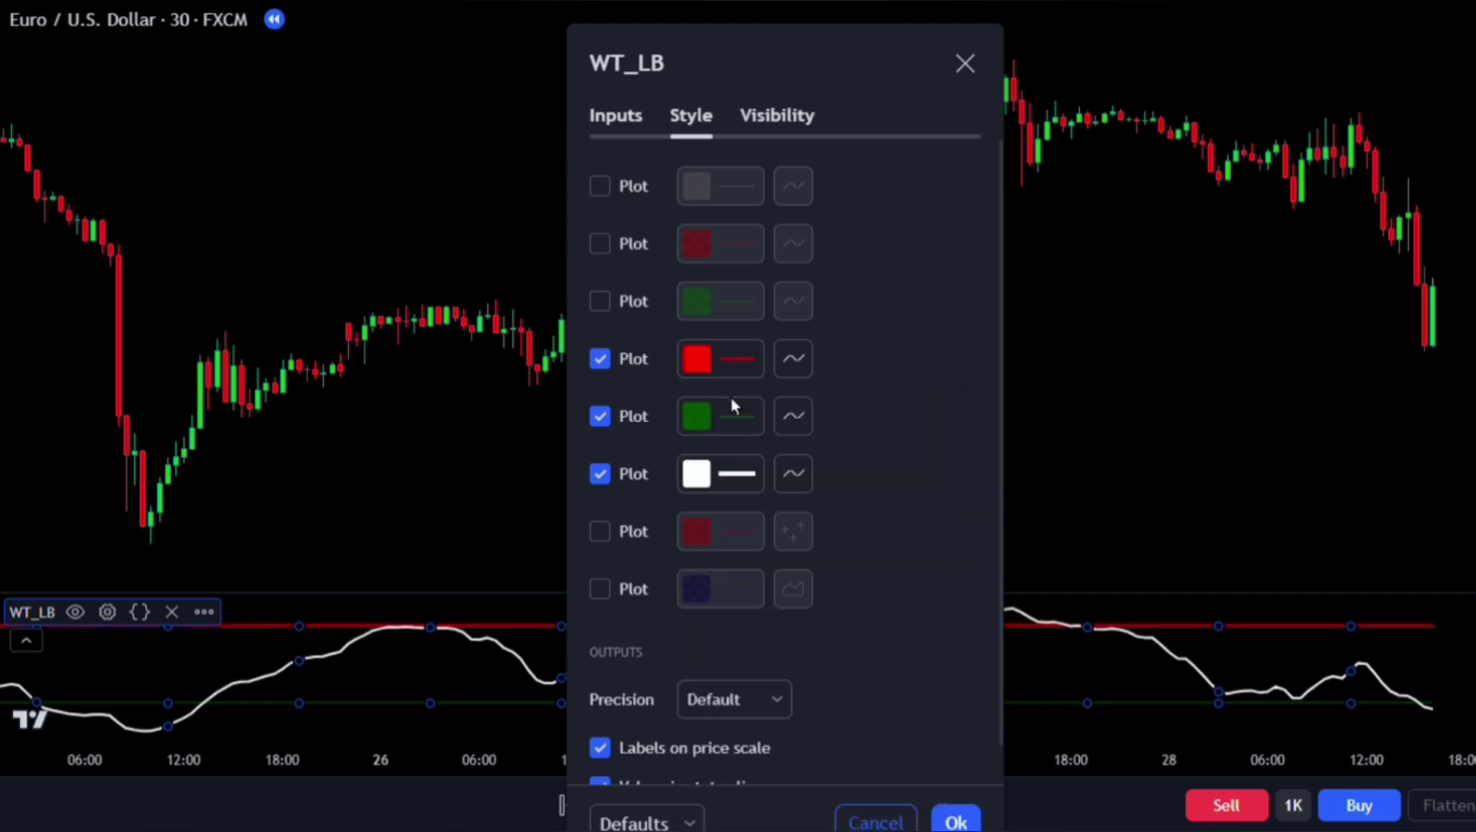
{"action": "left_click", "coordinate": [731, 404]}
{"action": "left_click", "coordinate": [818, 773]}
{"action": "left_click_drag", "start_coordinate": [848, 778], "coordinate": [886, 774]}
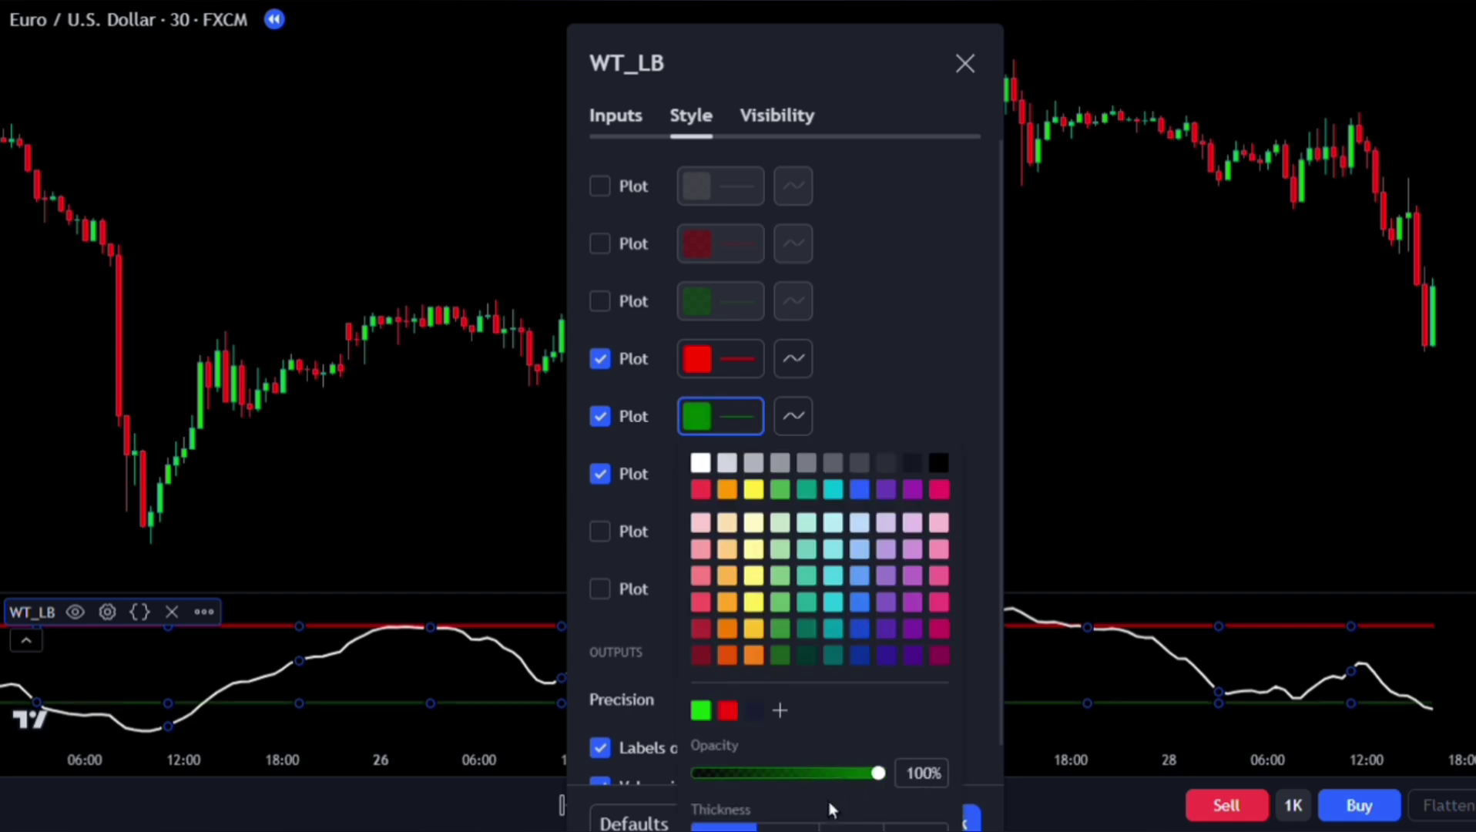
{"action": "left_click", "coordinate": [787, 825]}
{"action": "left_click", "coordinate": [915, 418]}
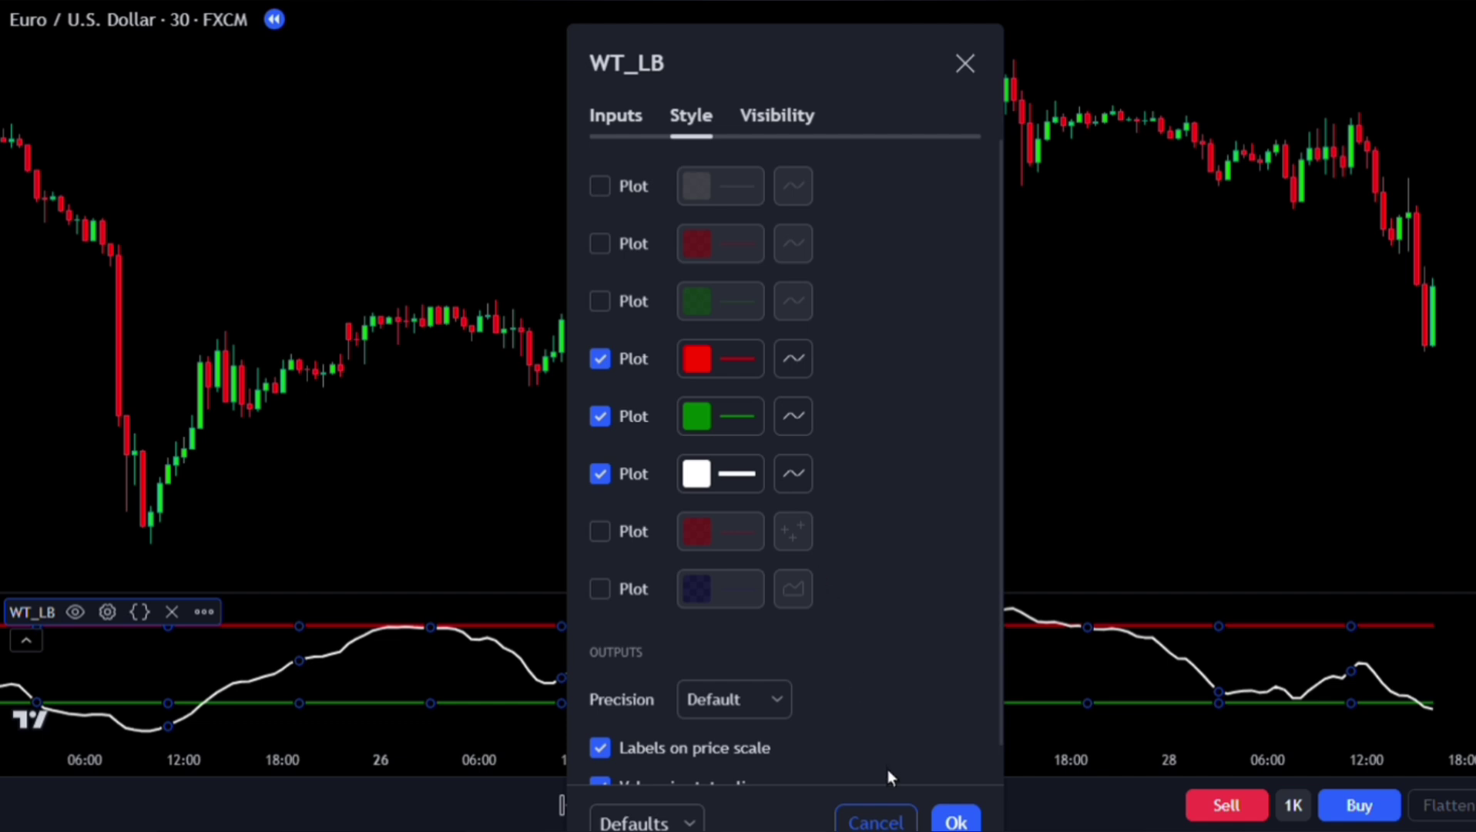
{"action": "left_click", "coordinate": [955, 817]}
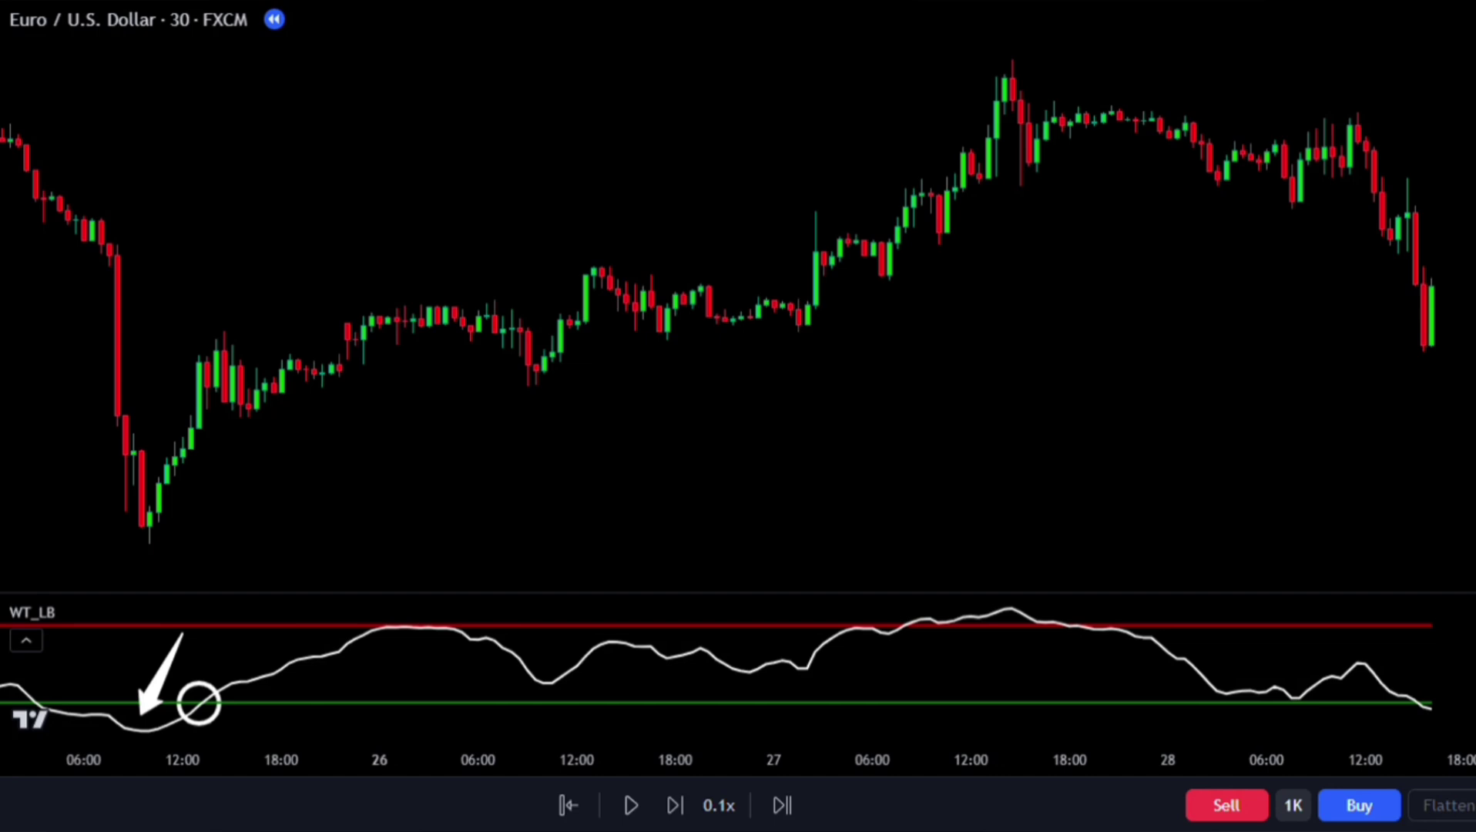
Step: Place a long position at the 23 June green-line crossover with a 0.00249 stop, extending target and duration to the 27 June peak
{"action": "left_click", "coordinate": [176, 455]}
{"action": "left_click_drag", "start_coordinate": [185, 562], "coordinate": [184, 556]}
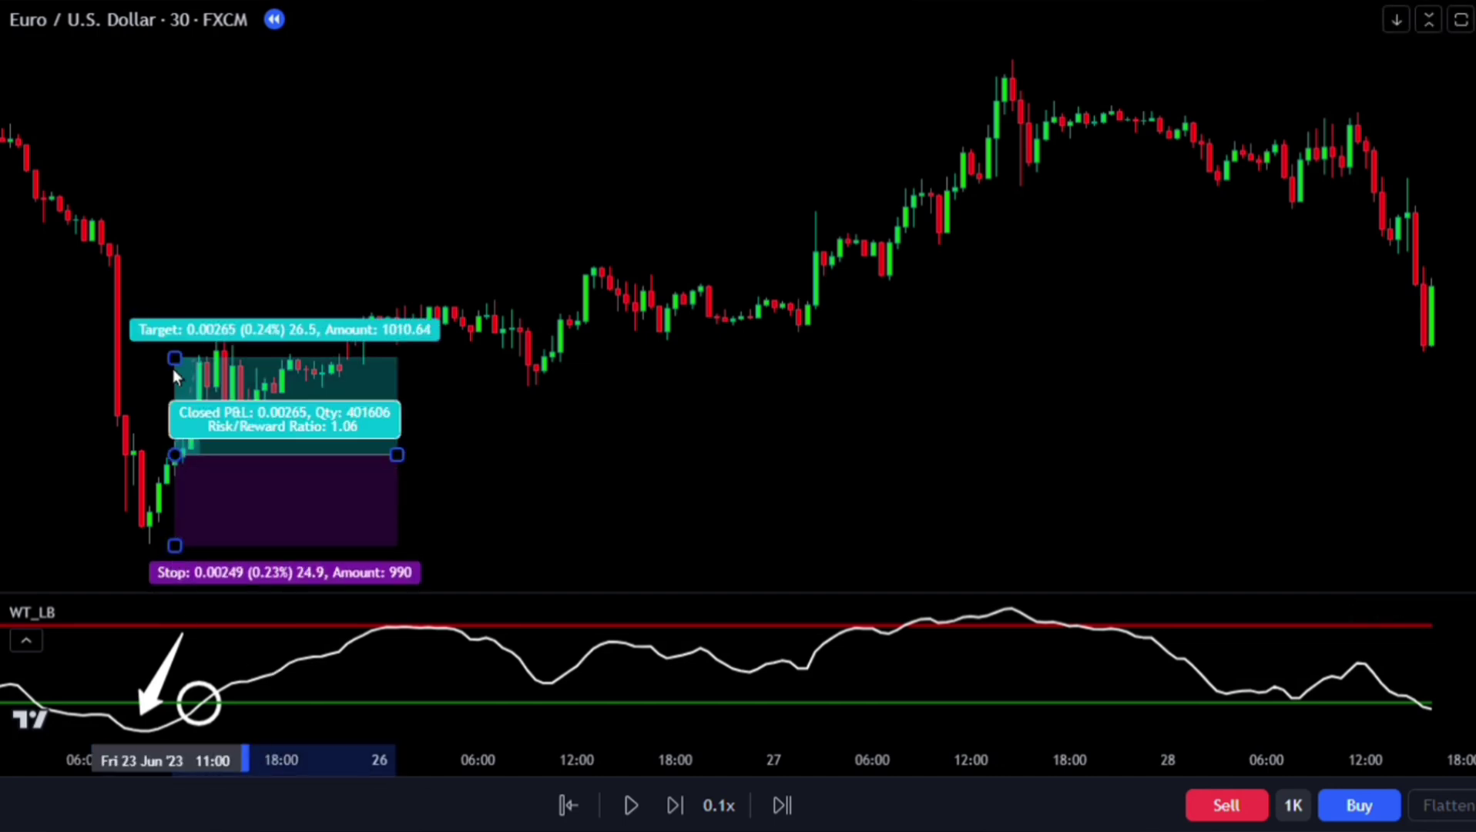
{"action": "left_click_drag", "start_coordinate": [174, 358], "coordinate": [158, 61]}
{"action": "left_click_drag", "start_coordinate": [396, 455], "coordinate": [1031, 517]}
{"action": "left_click_drag", "start_coordinate": [173, 70], "coordinate": [174, 65]}
{"action": "left_click", "coordinate": [1234, 452]}
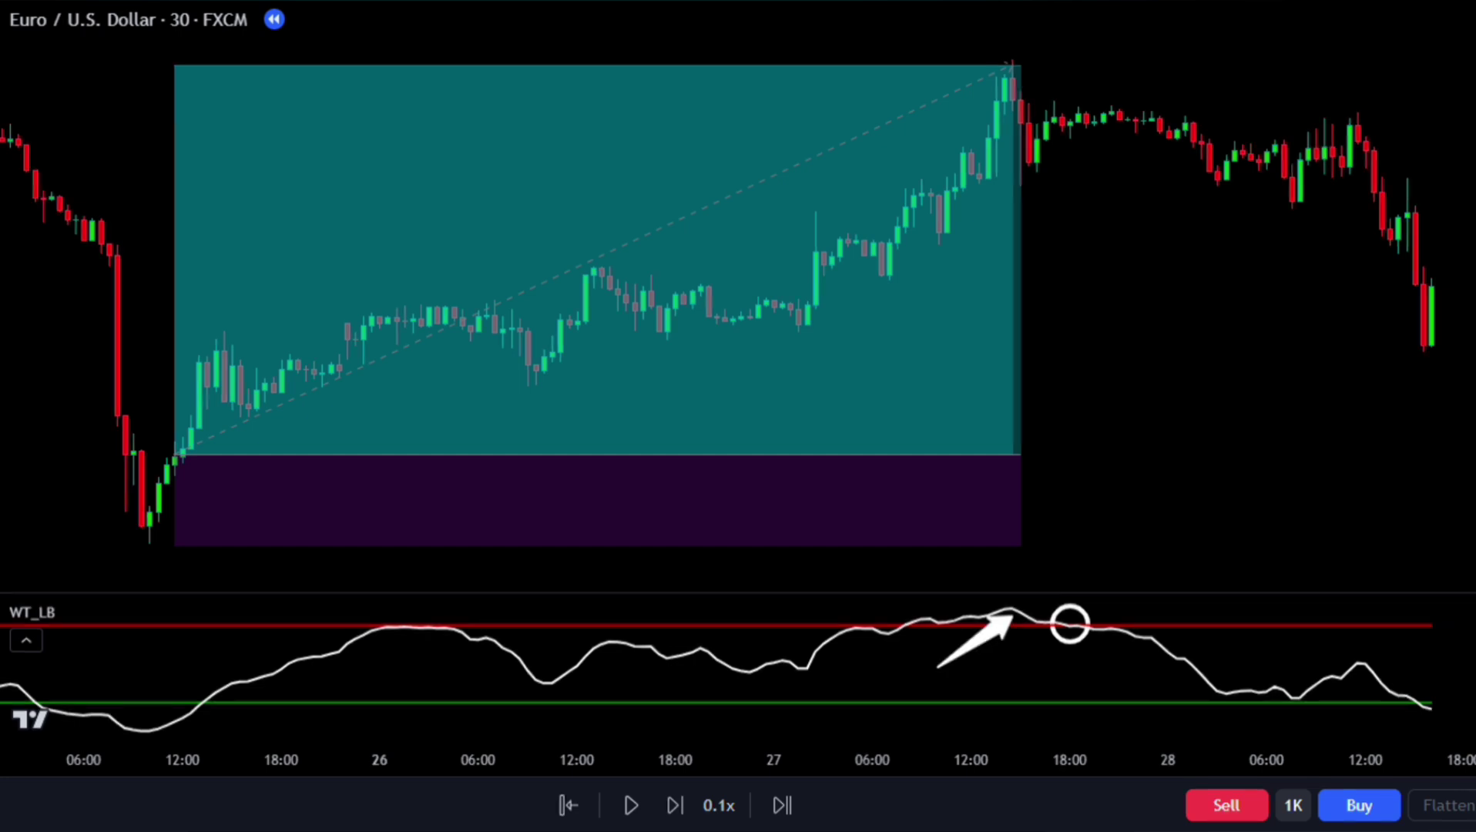
Step: Place a short position at the 27 June red-line crossover with a 0.00186 stop, extending the target and duration to the 28 June low
{"action": "left_click", "coordinate": [1078, 123]}
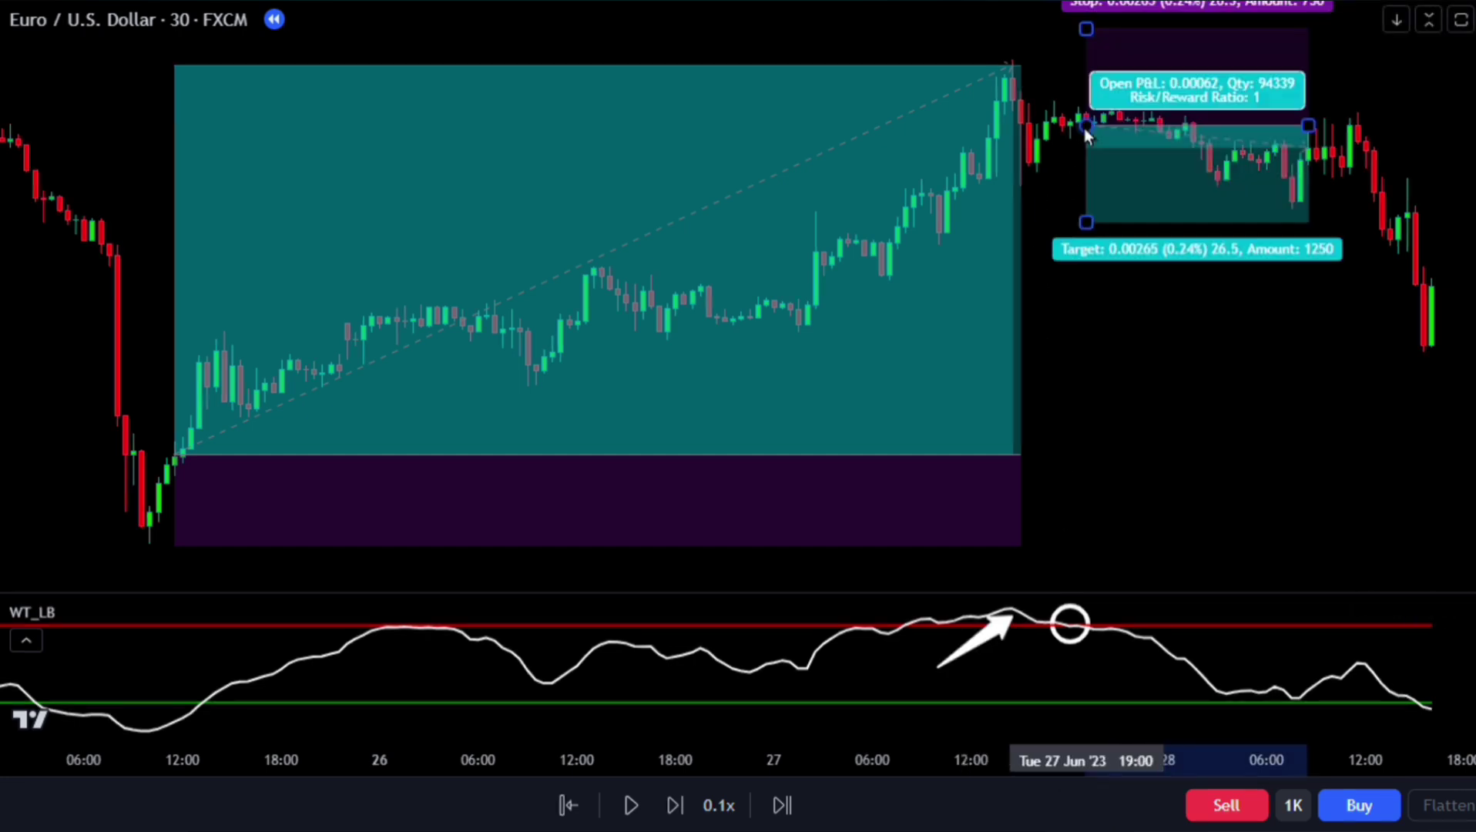
{"action": "left_click_drag", "start_coordinate": [1086, 35], "coordinate": [1078, 72]}
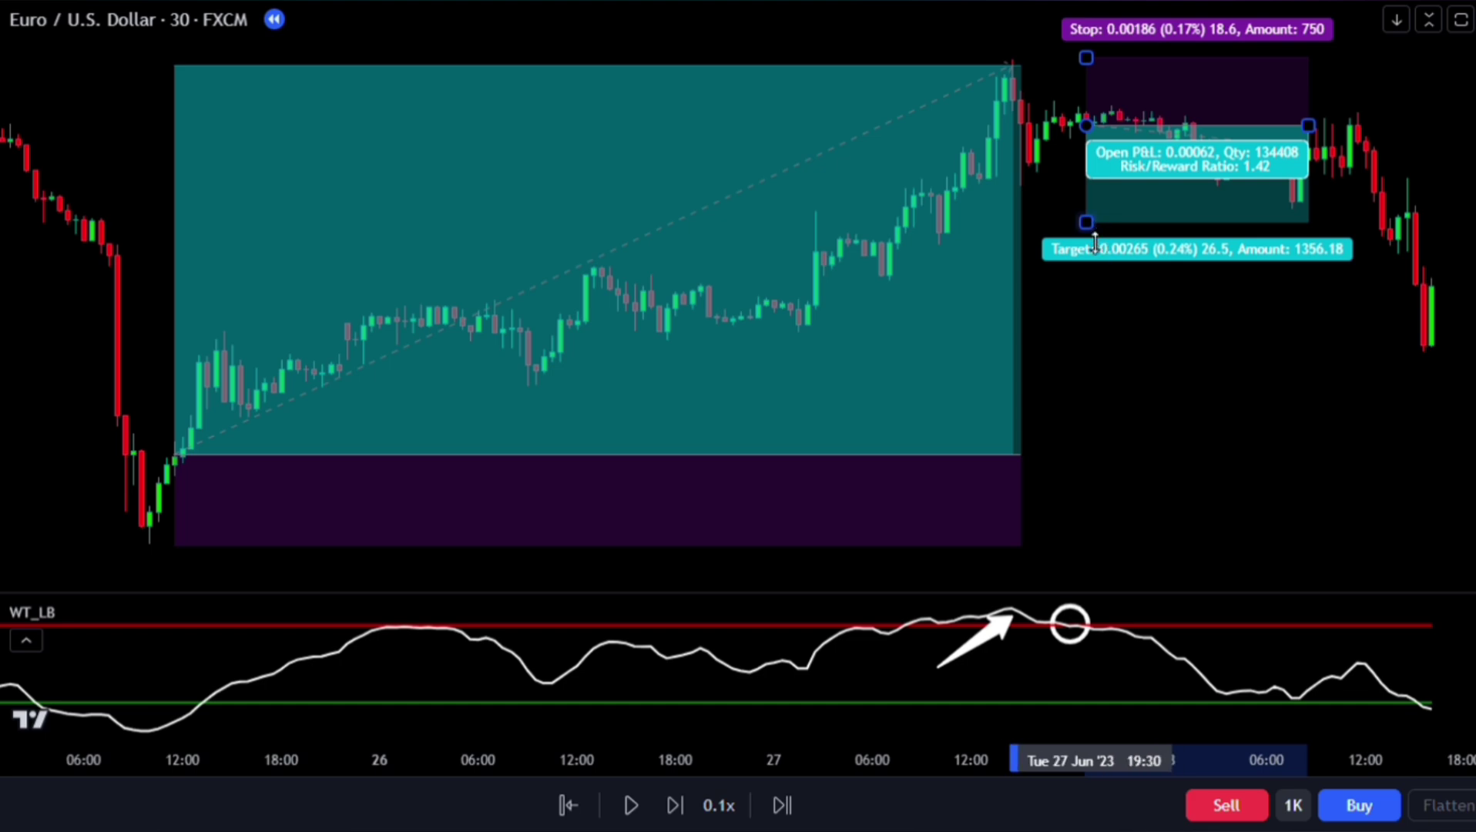
{"action": "left_click_drag", "start_coordinate": [1085, 223], "coordinate": [1085, 345]}
{"action": "left_click_drag", "start_coordinate": [1307, 124], "coordinate": [1431, 125]}
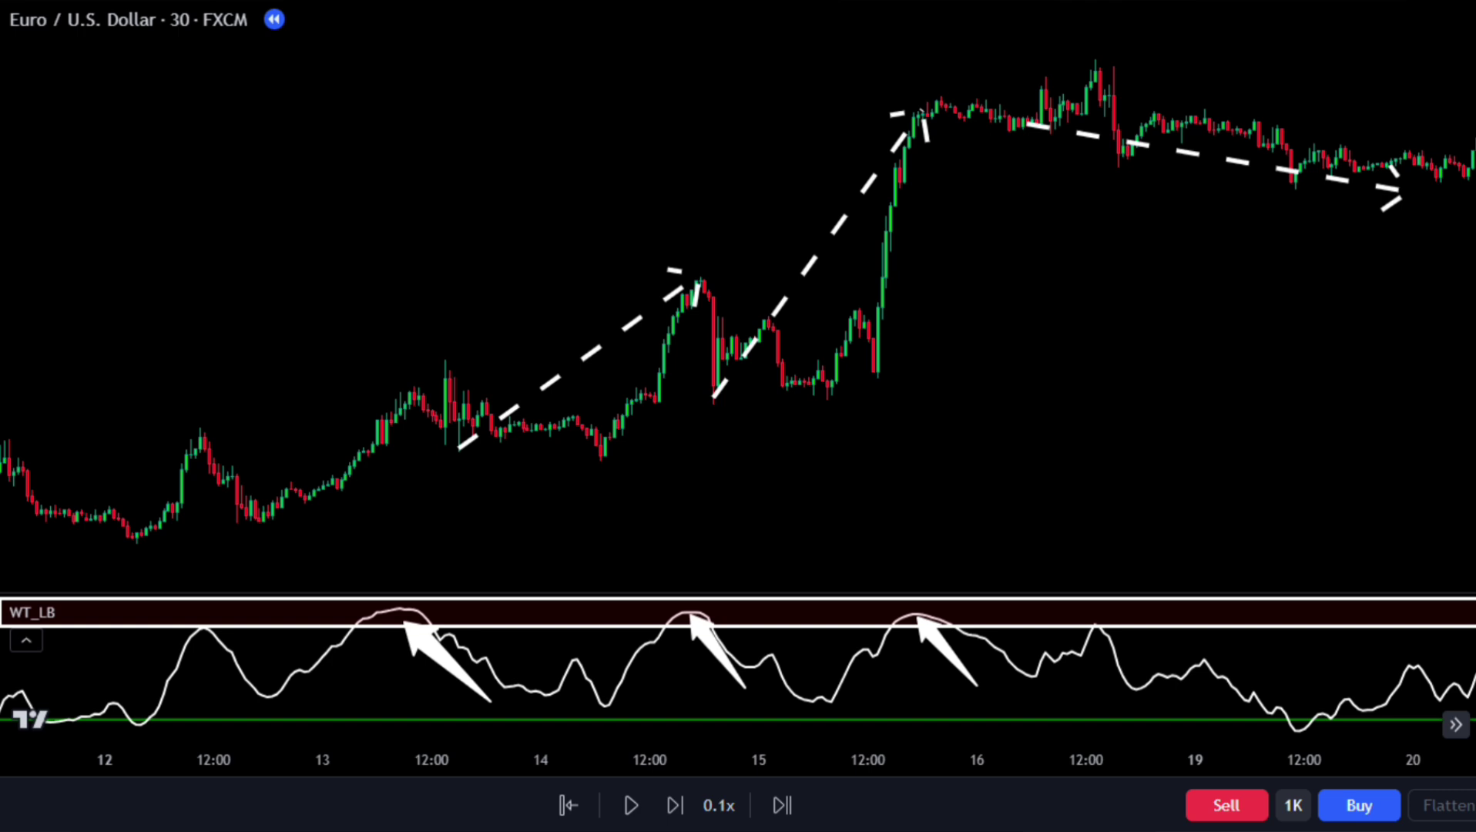
Step: Search the indicators for SQUEEZE MOMENTUM INDICATOR and add the community script Squeeze Momentum Indicator [LazyBear] to the chart
{"action": "key", "text": "slash"}
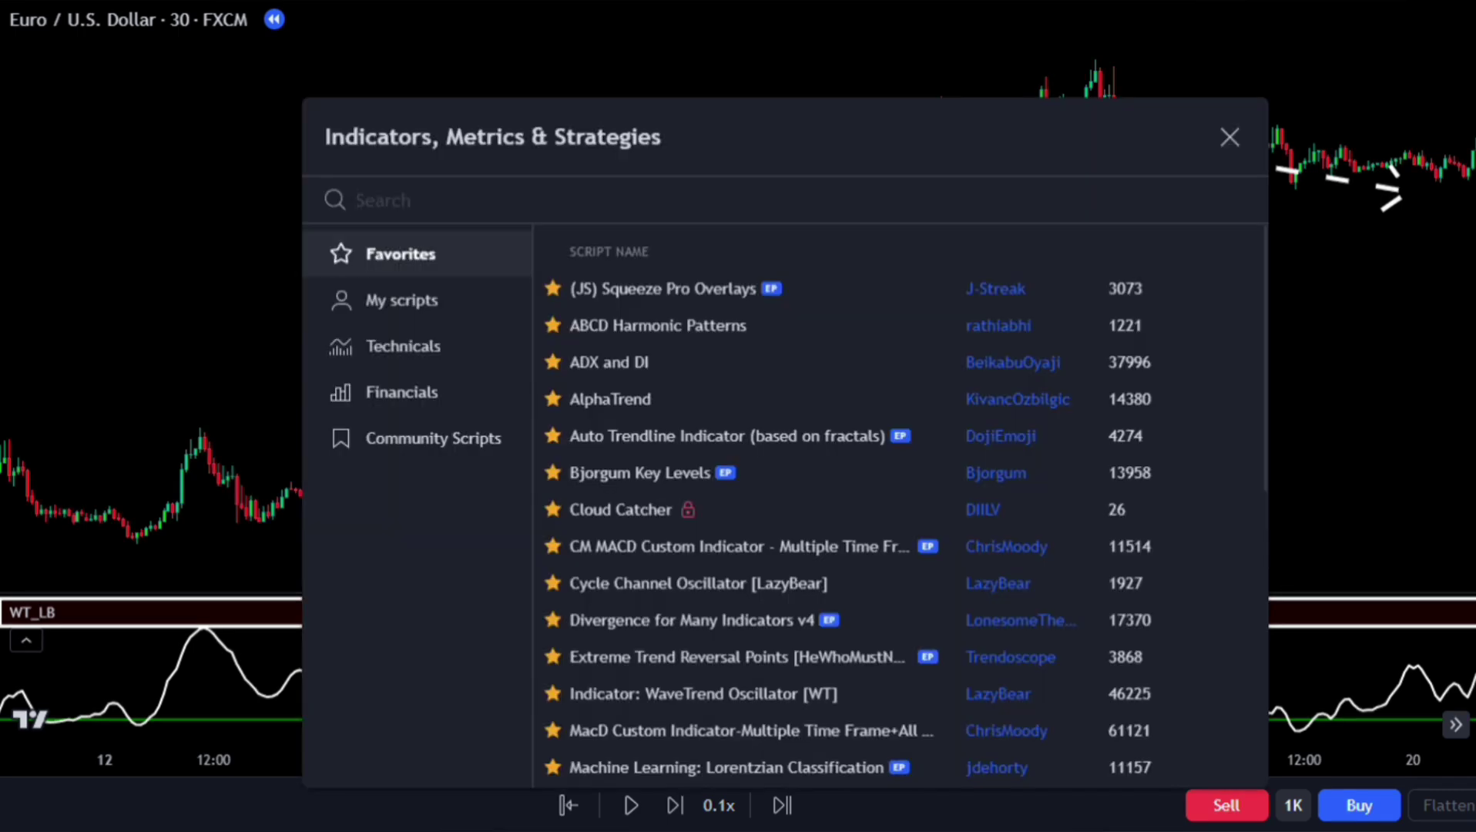
{"action": "type", "text": "SQUEEZE "}
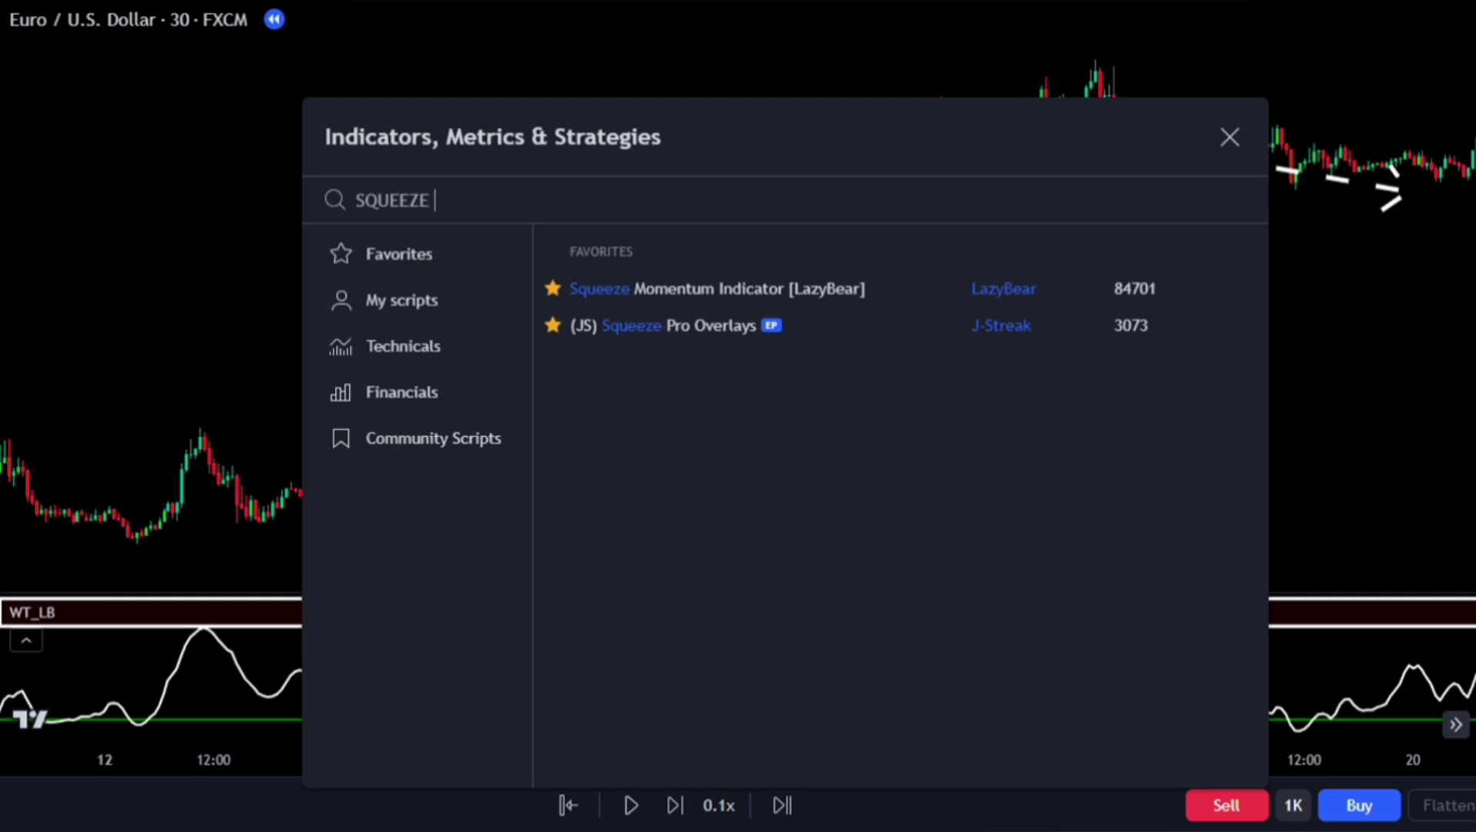
{"action": "type", "text": "MOMENTUM"}
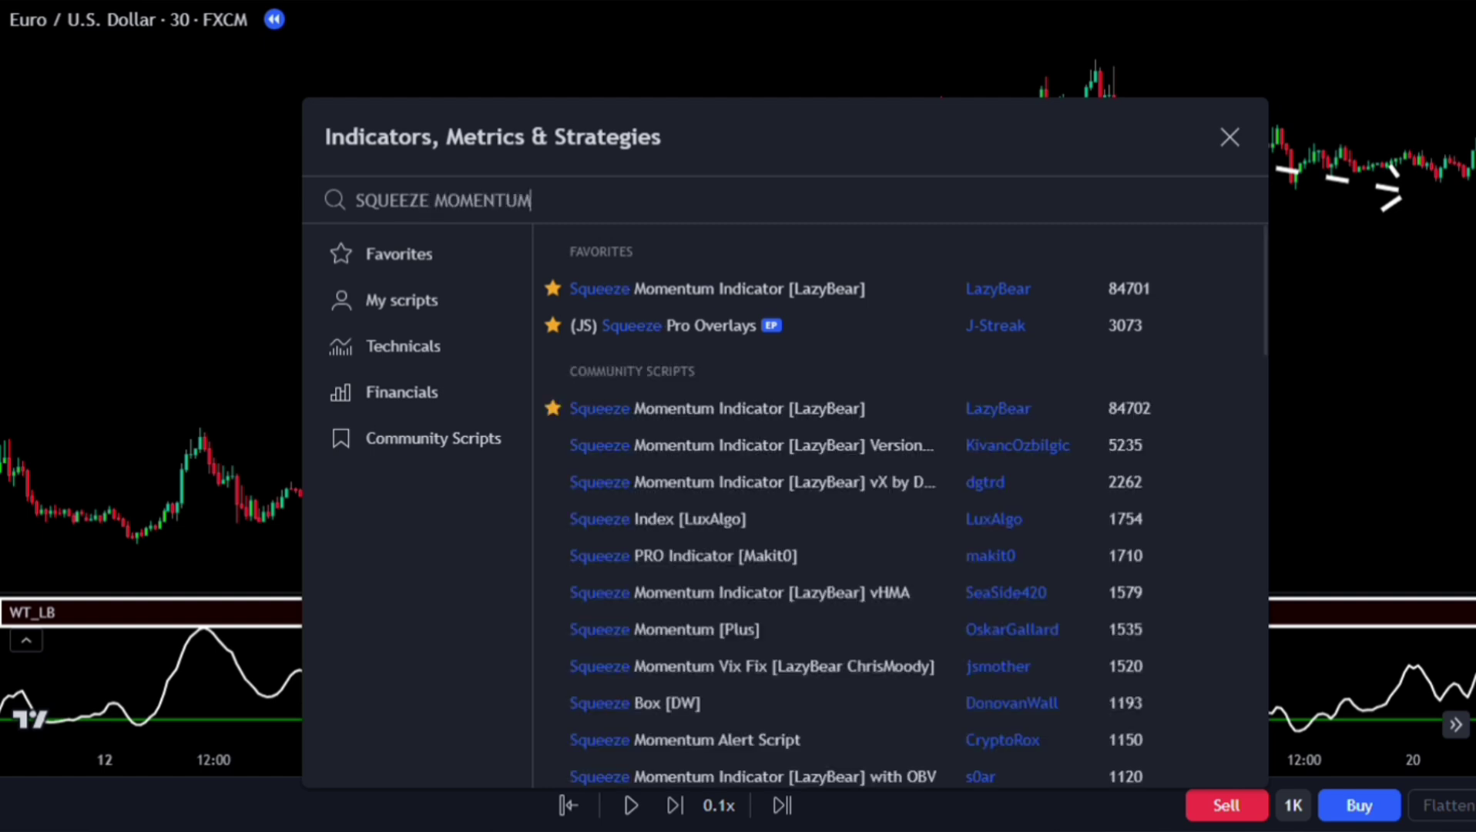
{"action": "type", "text": " INDICATOR"}
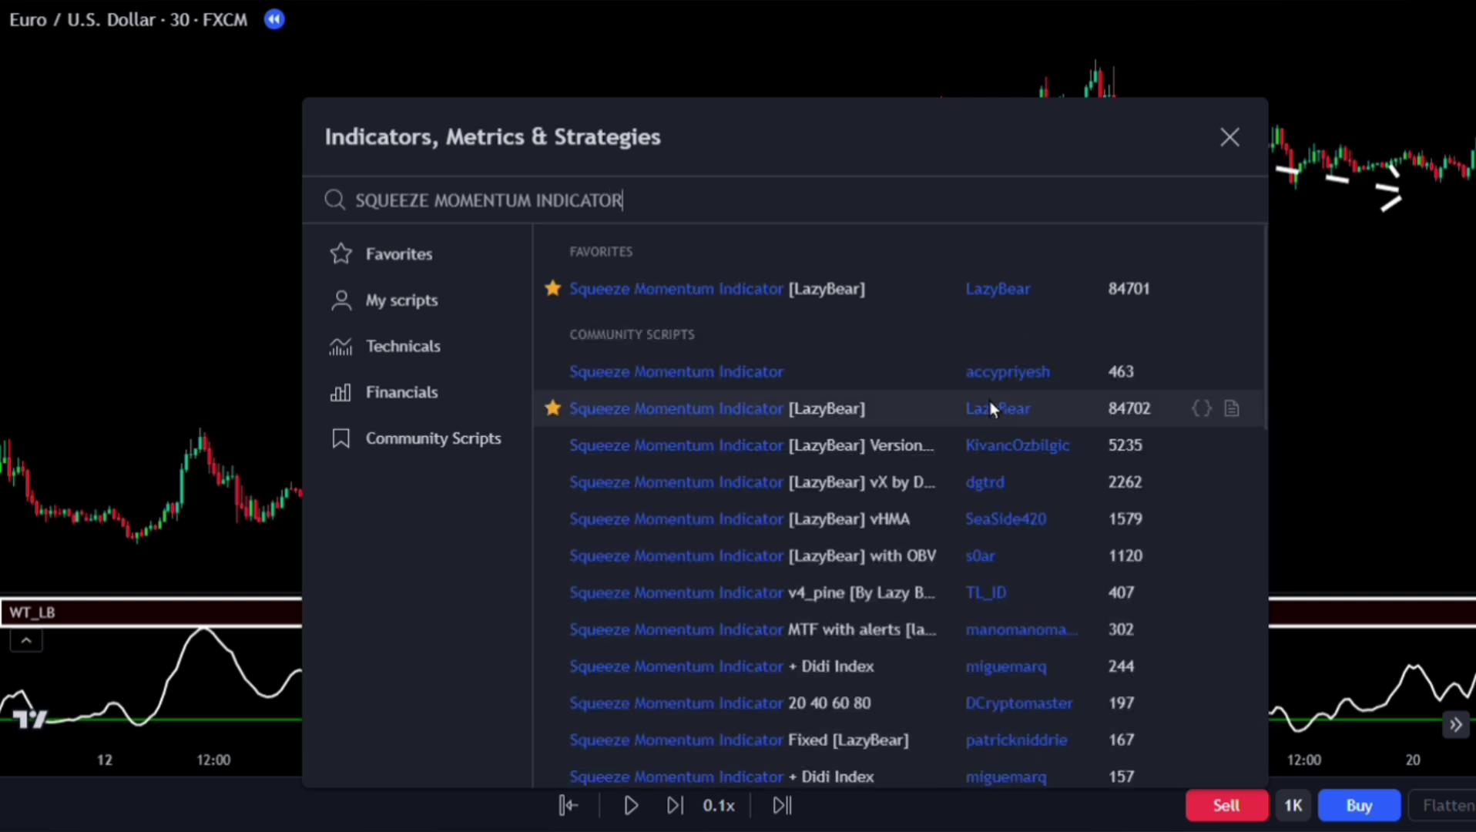
{"action": "left_click", "coordinate": [801, 416]}
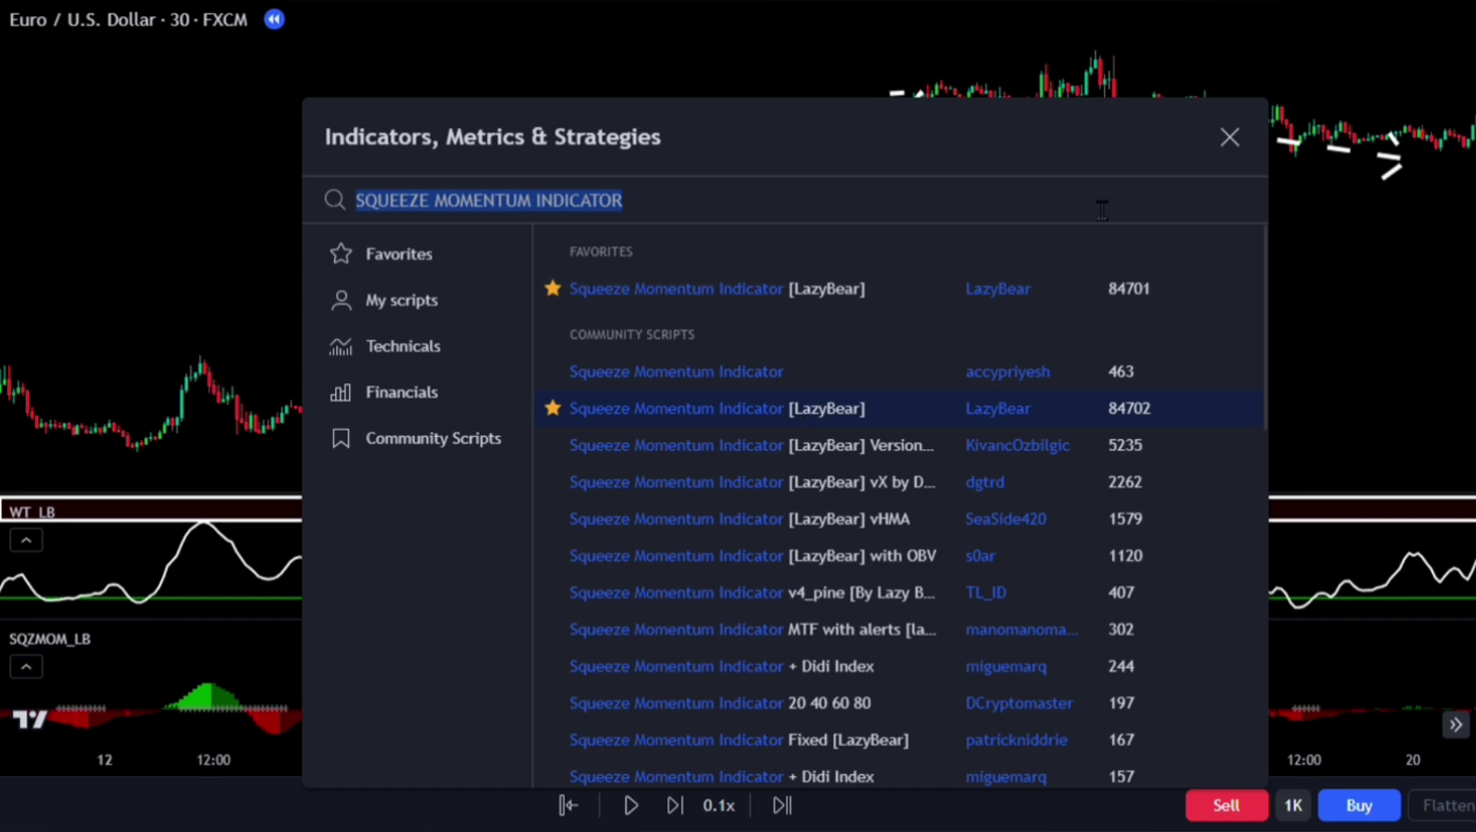
{"action": "left_click", "coordinate": [1228, 139]}
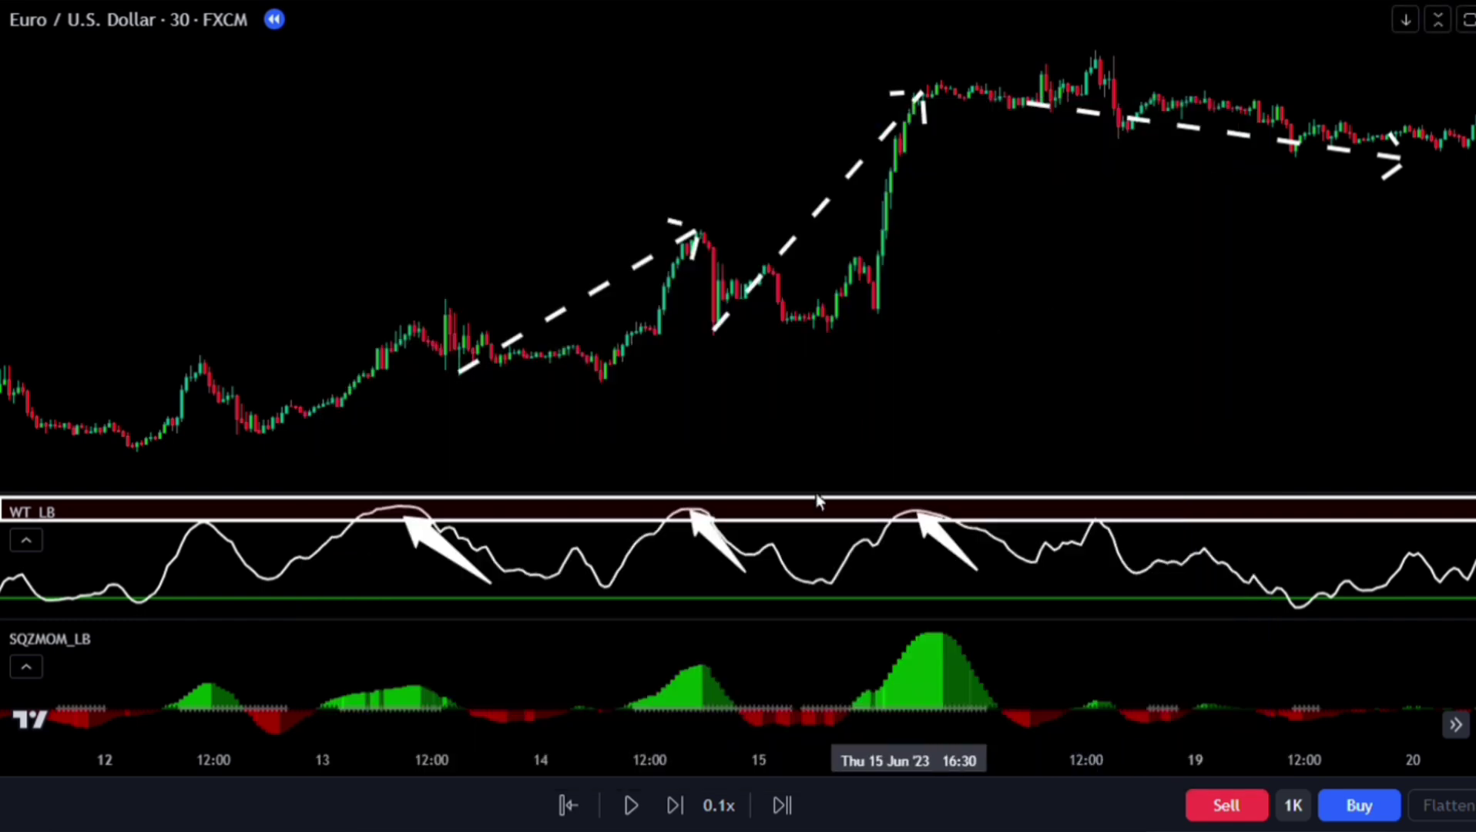
Step: Hide the second SQZMOM_LB plot and make Color 0 and Color 1 of the first plot bright green with 100% opacity
{"action": "double_click", "coordinate": [682, 694]}
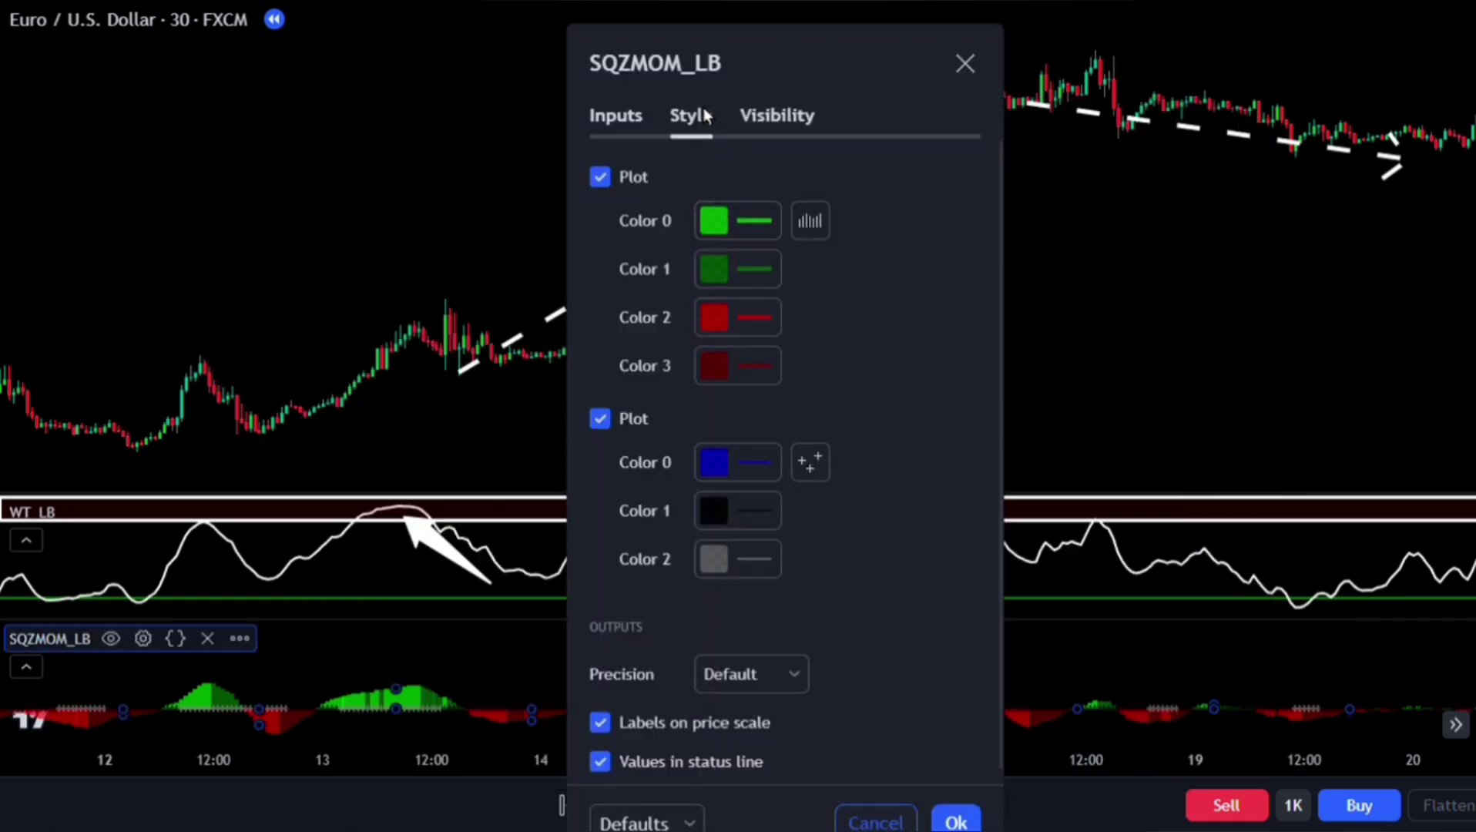
{"action": "left_click", "coordinate": [600, 420]}
{"action": "left_click", "coordinate": [712, 231]}
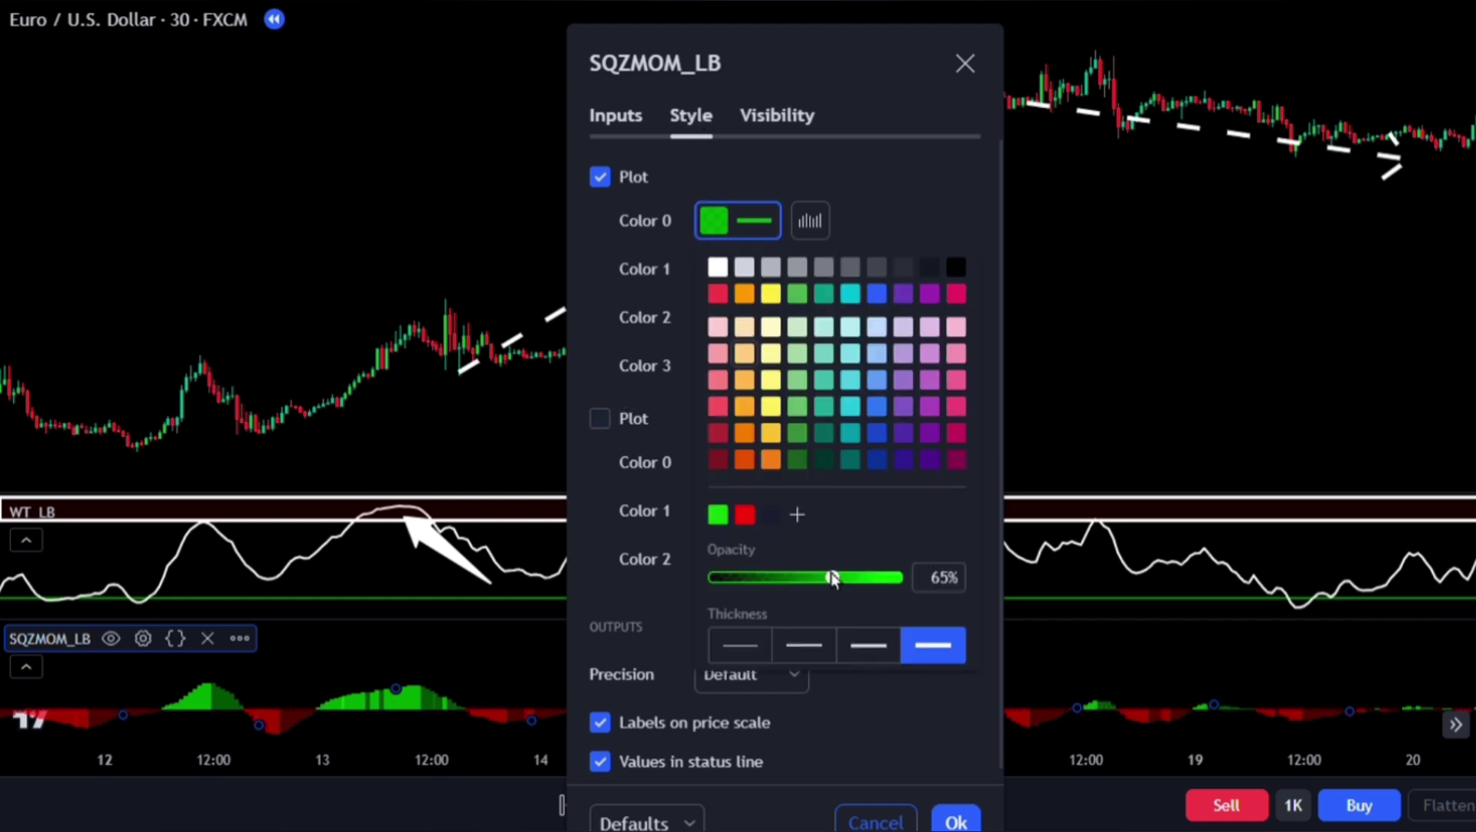
{"action": "left_click", "coordinate": [900, 581]}
{"action": "left_click", "coordinate": [835, 241]}
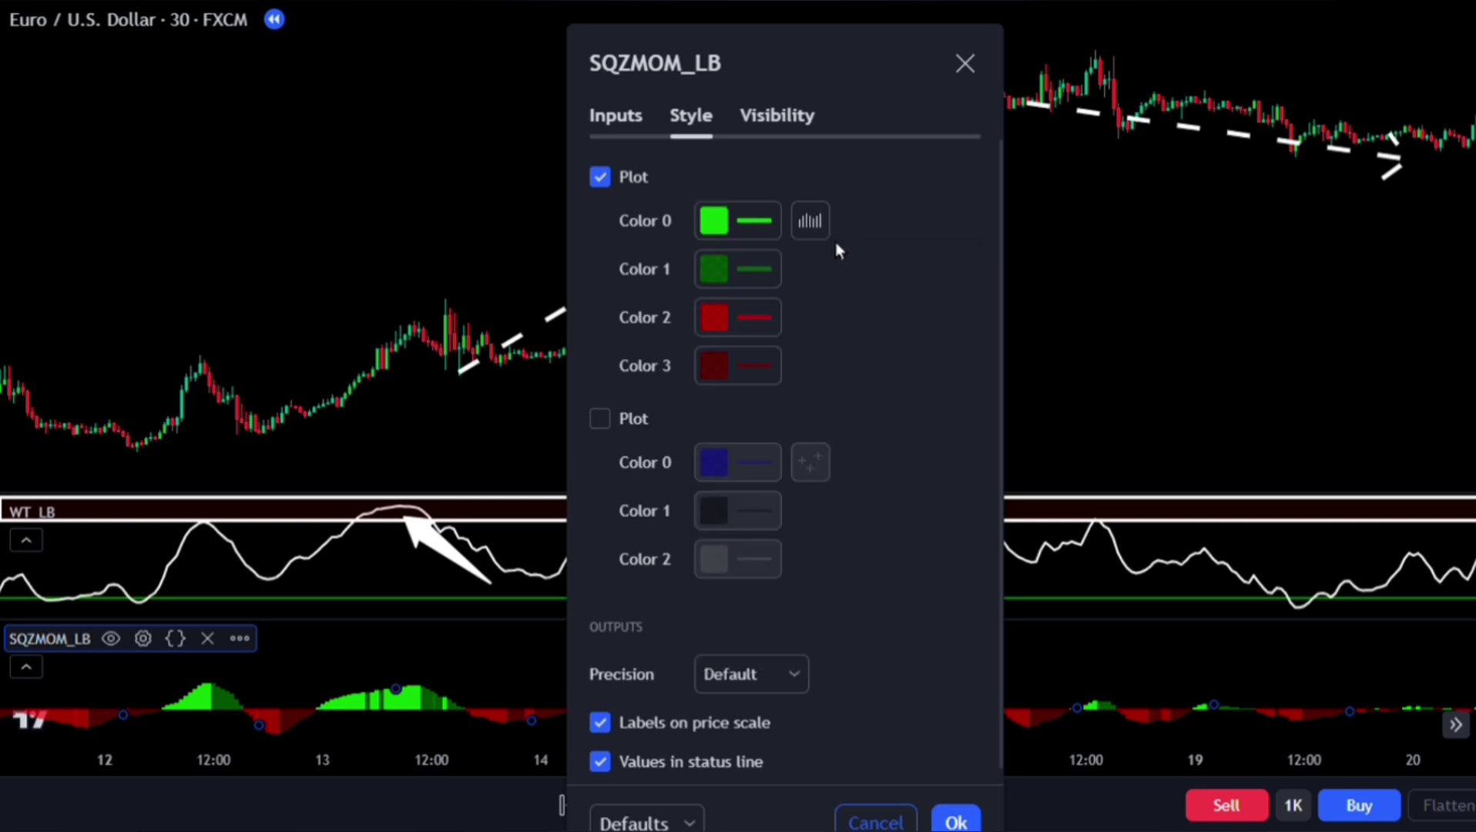
{"action": "left_click", "coordinate": [741, 269]}
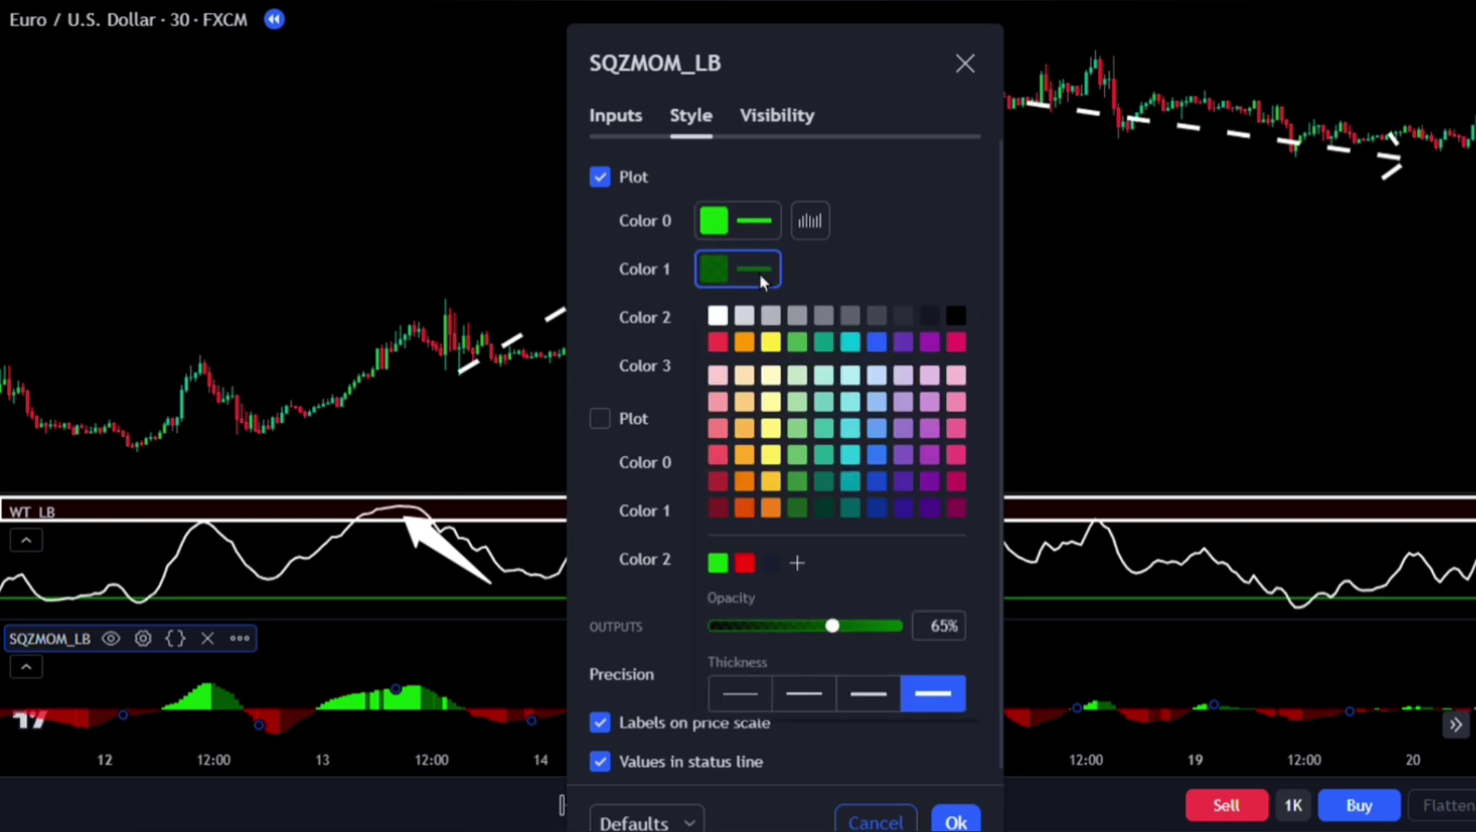
{"action": "left_click", "coordinate": [717, 568]}
{"action": "left_click", "coordinate": [901, 626]}
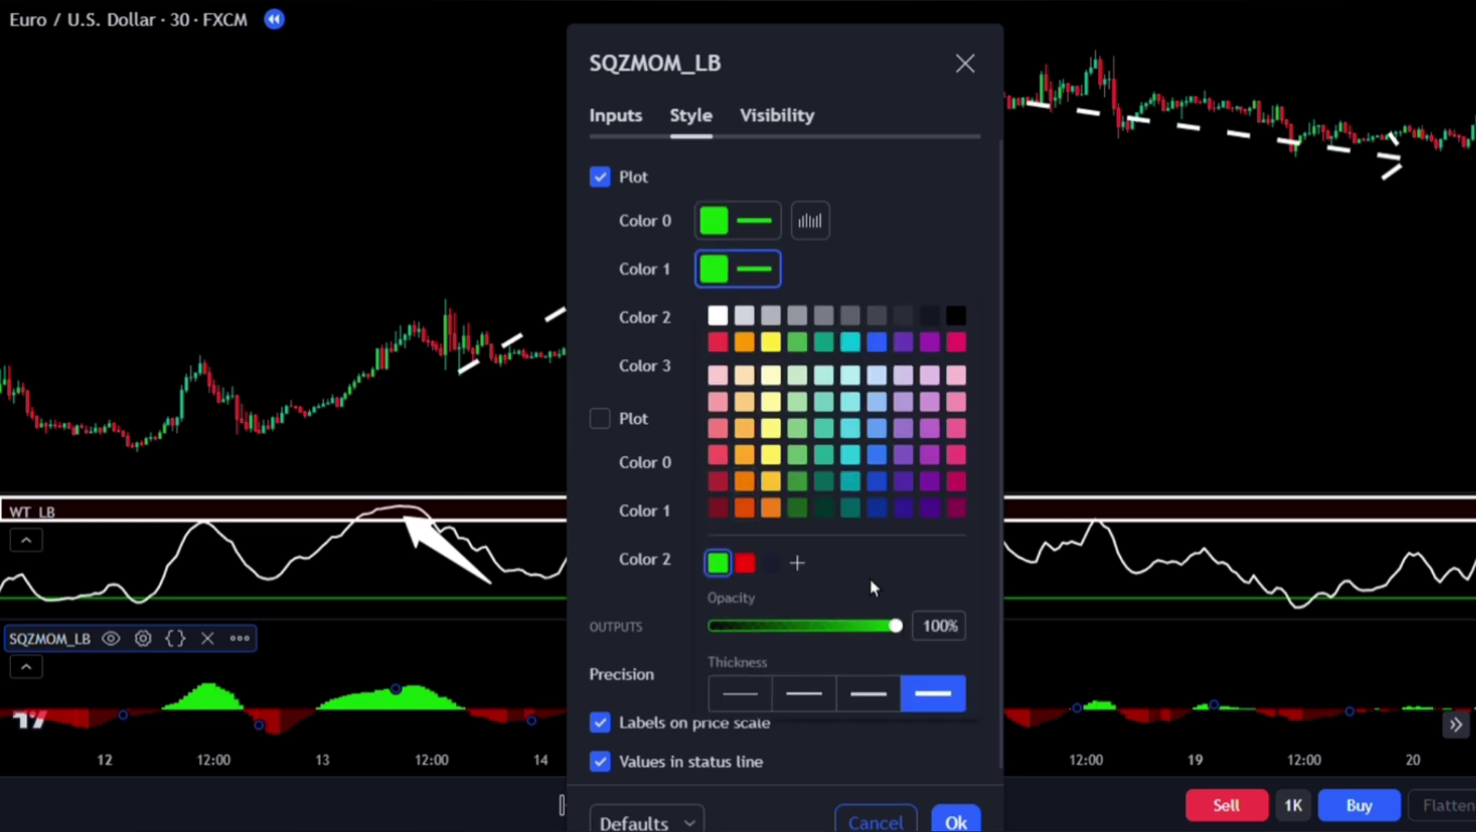
{"action": "left_click", "coordinate": [815, 252]}
Step: Make Color 2 and Color 3 of the first SQZMOM_LB plot bright red with 100% opacity and apply the settings
{"action": "left_click", "coordinate": [723, 328]}
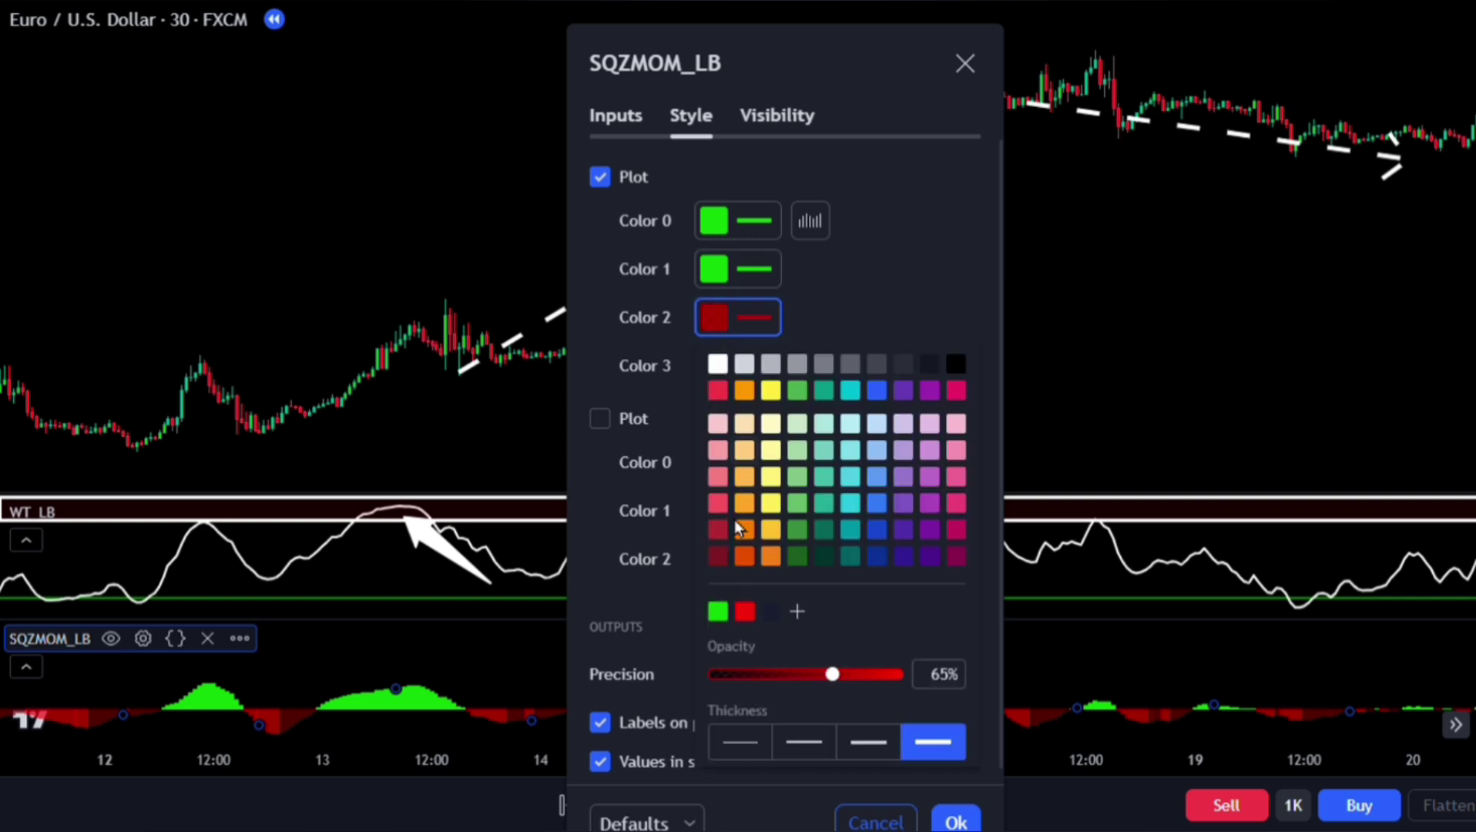
{"action": "left_click", "coordinate": [902, 674]}
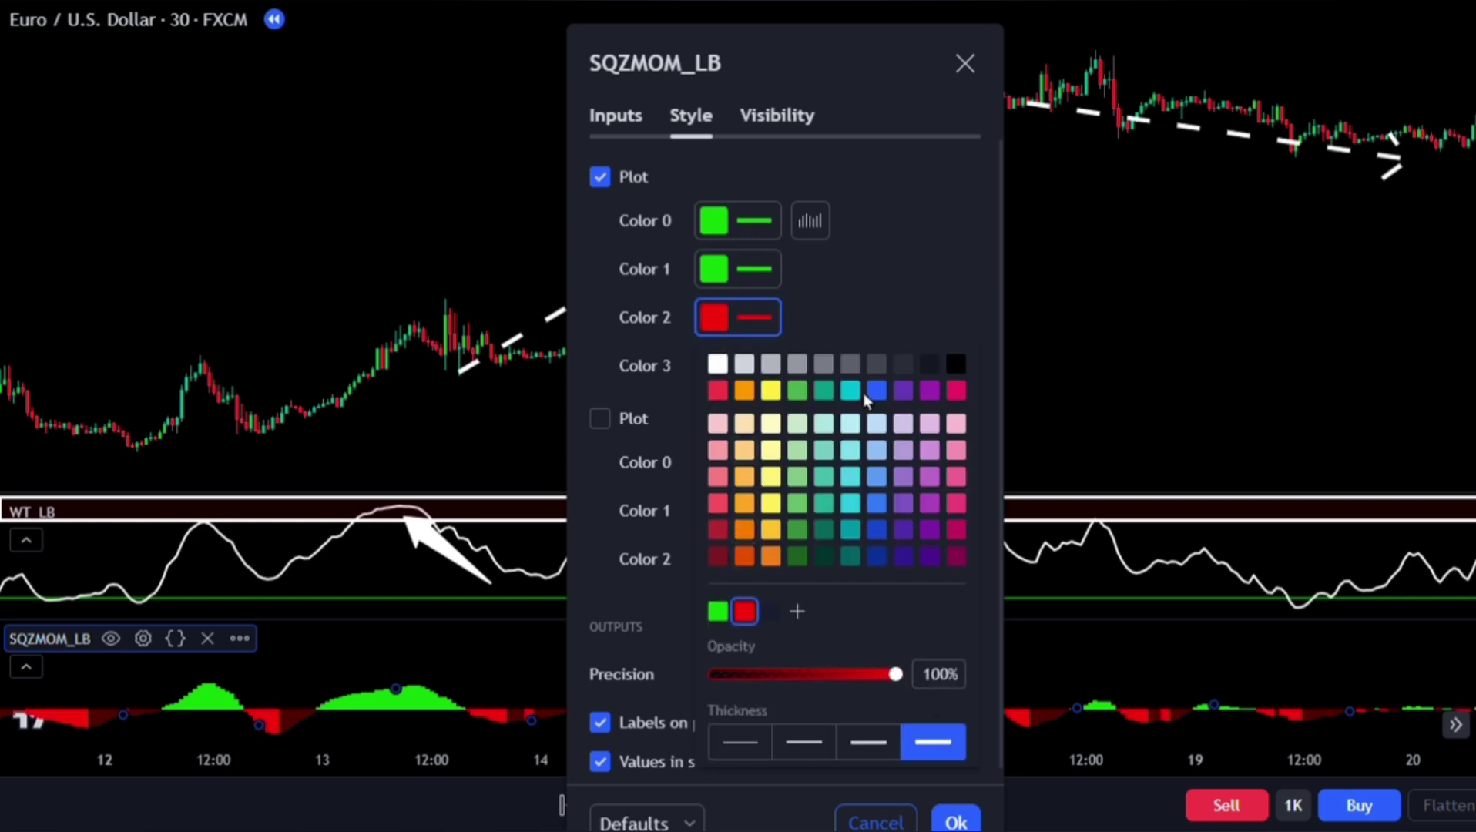
{"action": "left_click", "coordinate": [705, 379]}
{"action": "left_click", "coordinate": [715, 366]}
{"action": "left_click", "coordinate": [900, 722]}
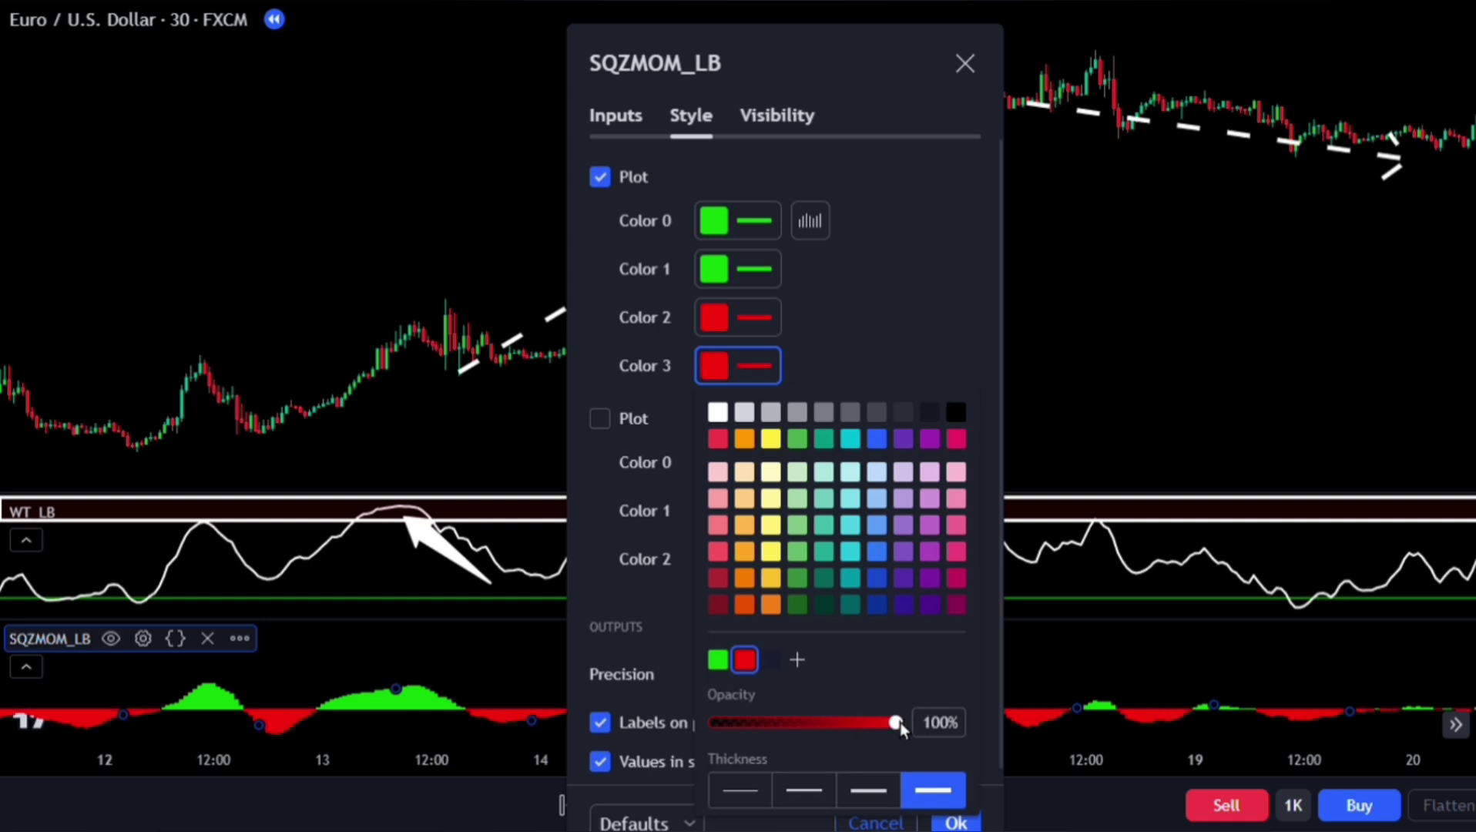
{"action": "left_click", "coordinate": [850, 359]}
{"action": "left_click", "coordinate": [956, 821]}
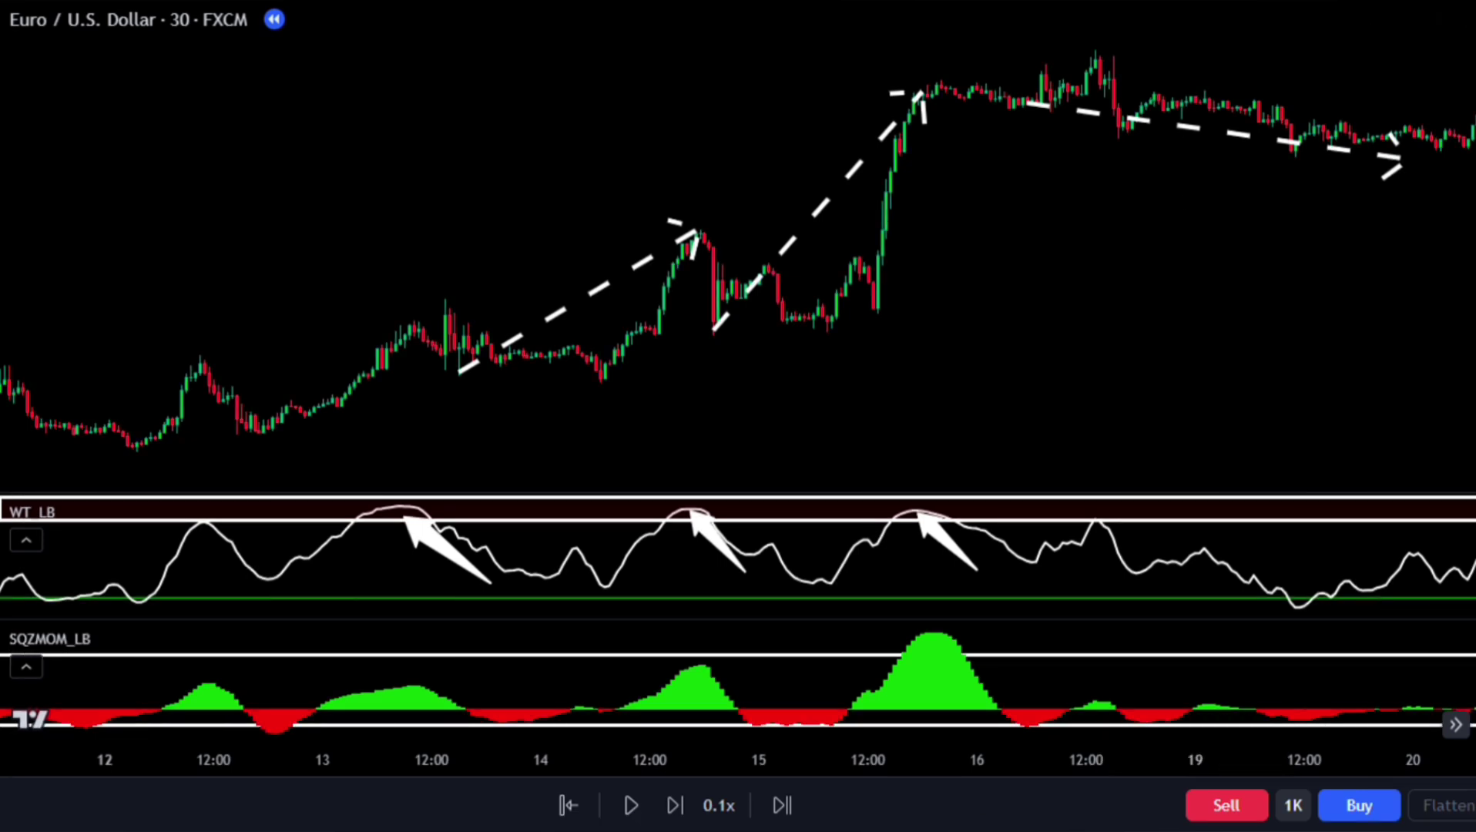
Step: Set the price of the upper horizontal line in the SQZMOM_LB pane to 0.005 and the lower line to -0.005
{"action": "double_click", "coordinate": [871, 667]}
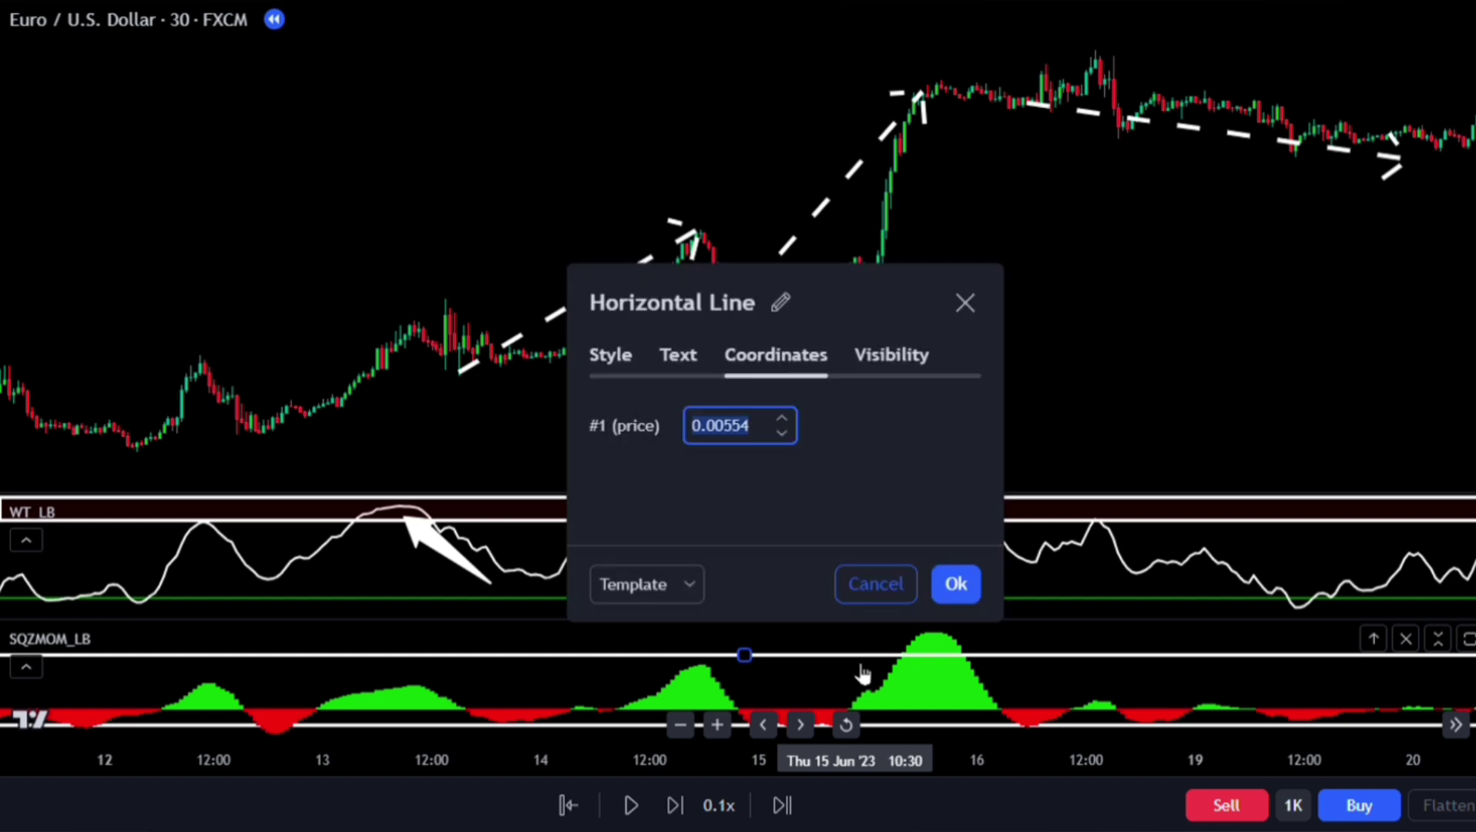
{"action": "type", "text": "0.005"}
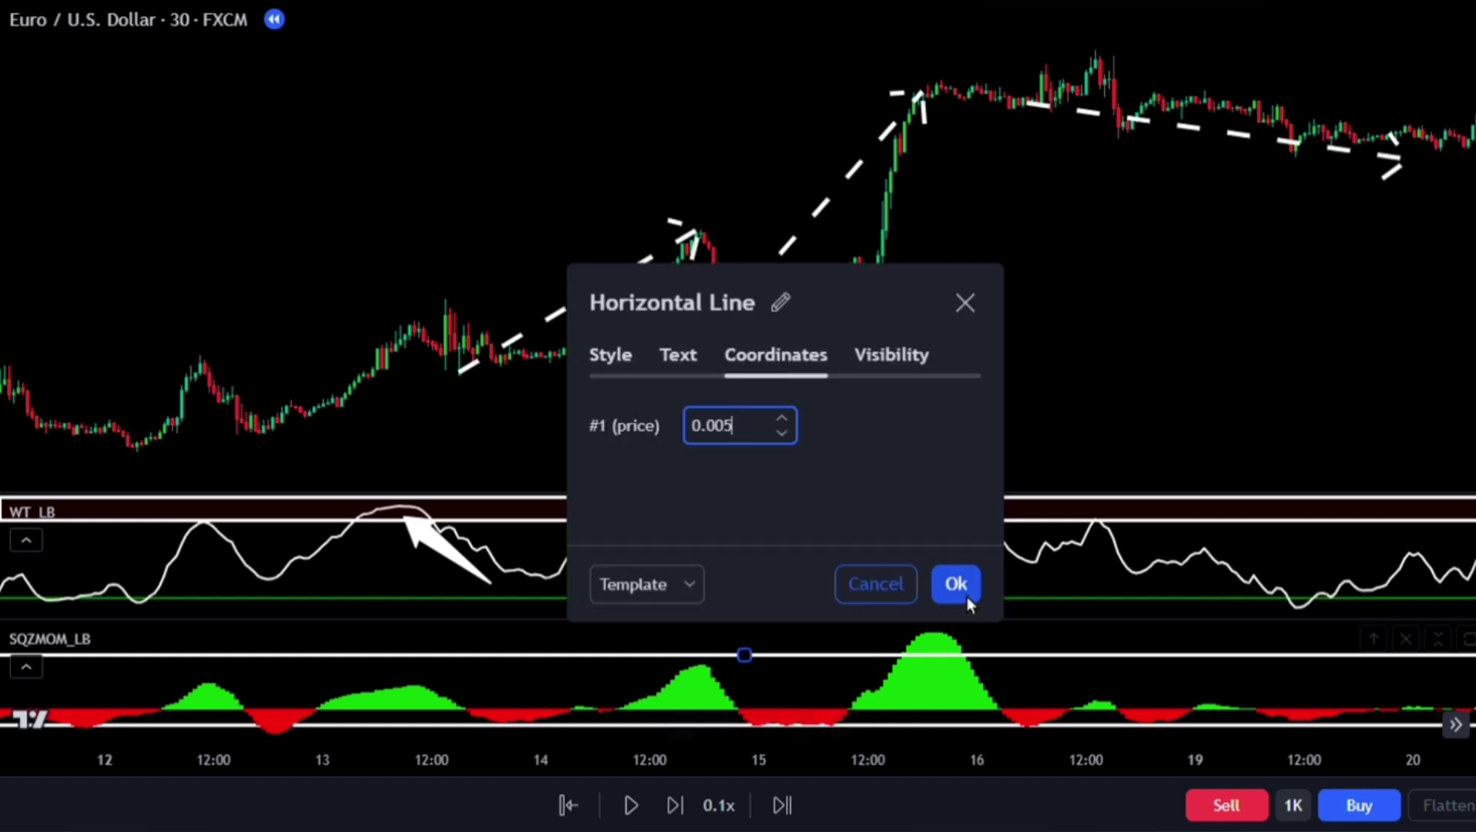
{"action": "key", "text": "Tab"}
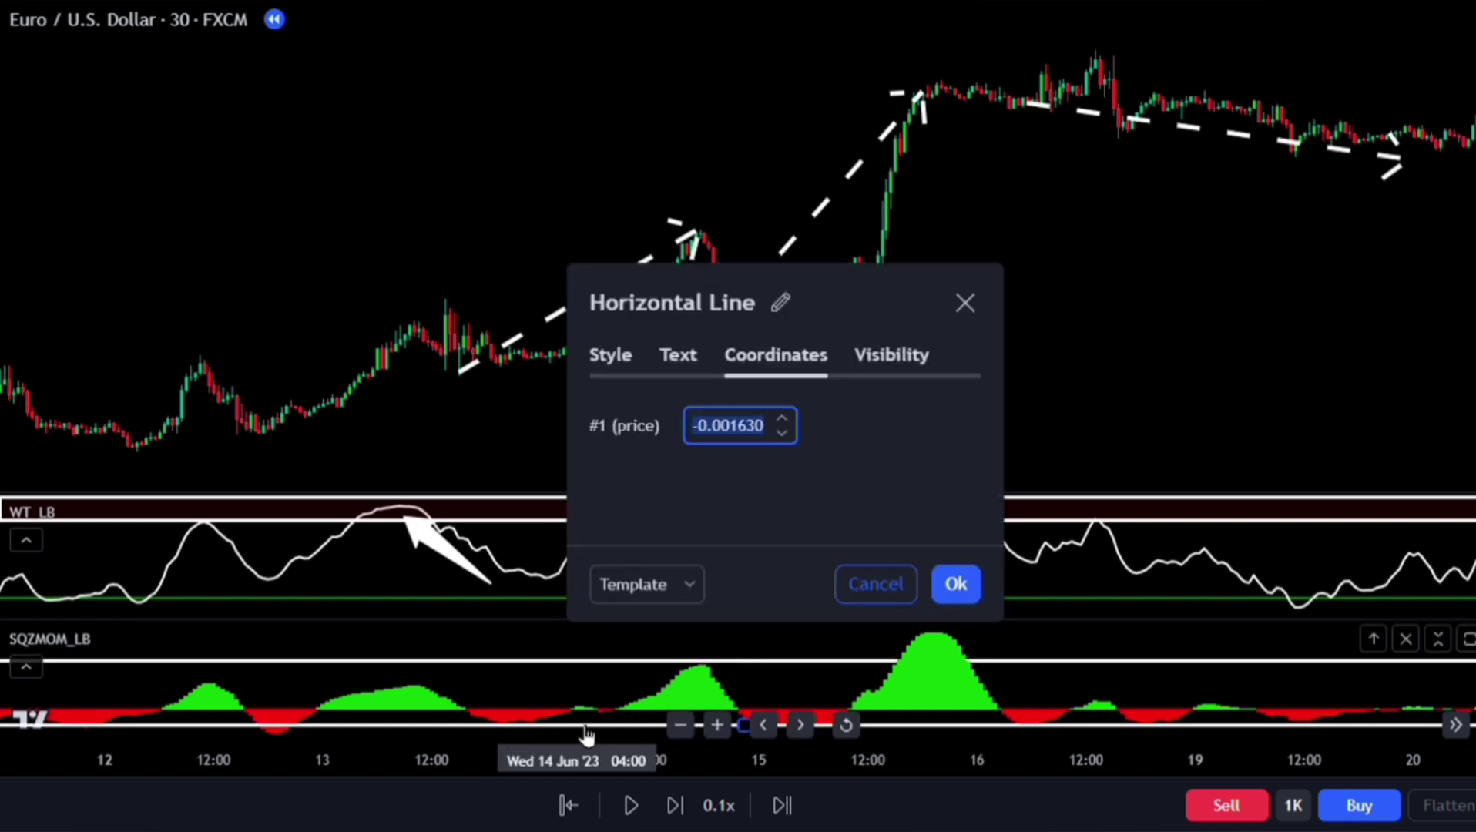
{"action": "key", "text": "BackSpace"}
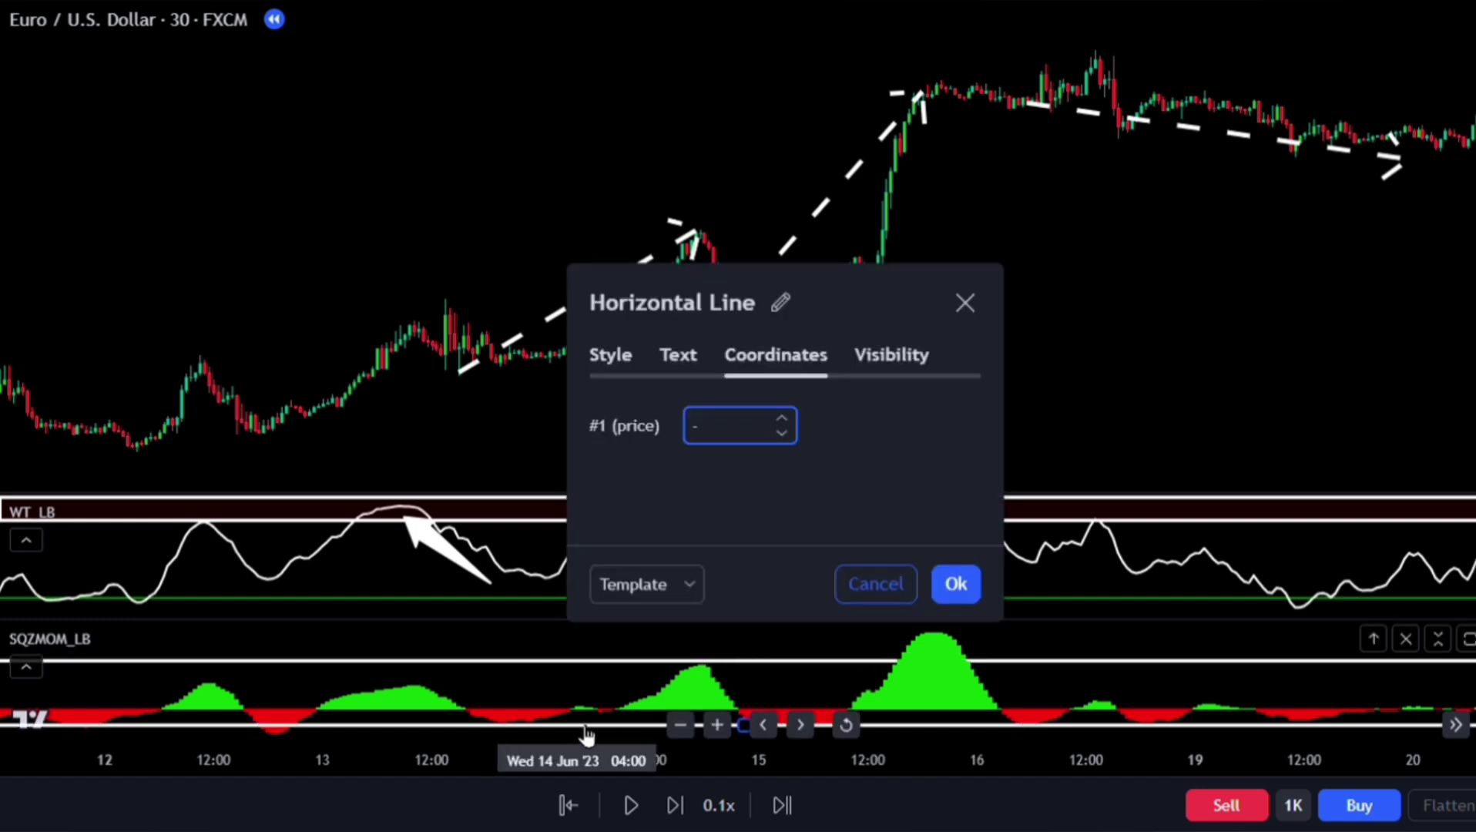
{"action": "type", "text": "-0.005"}
{"action": "left_click", "coordinate": [955, 584]}
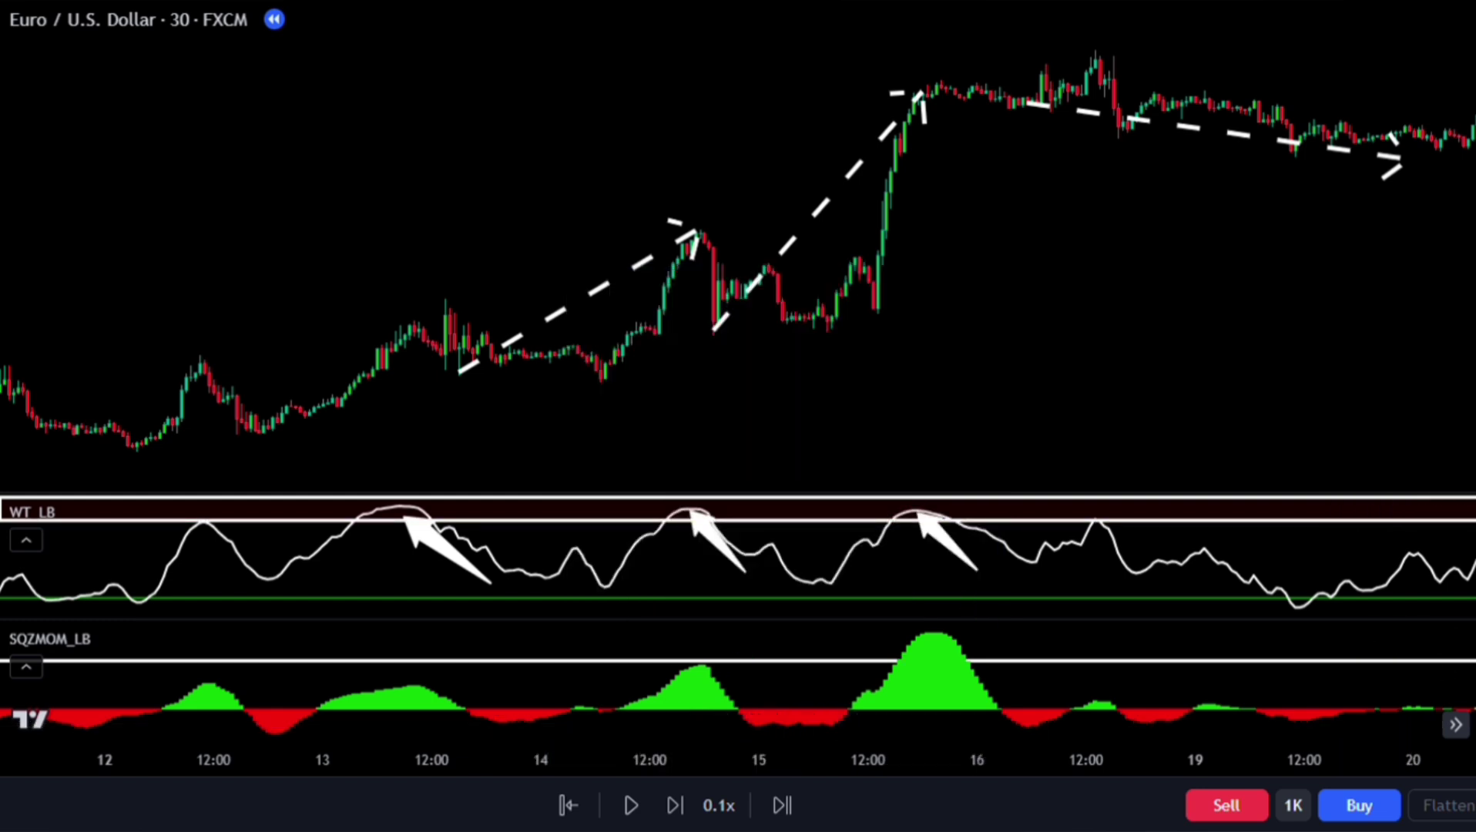
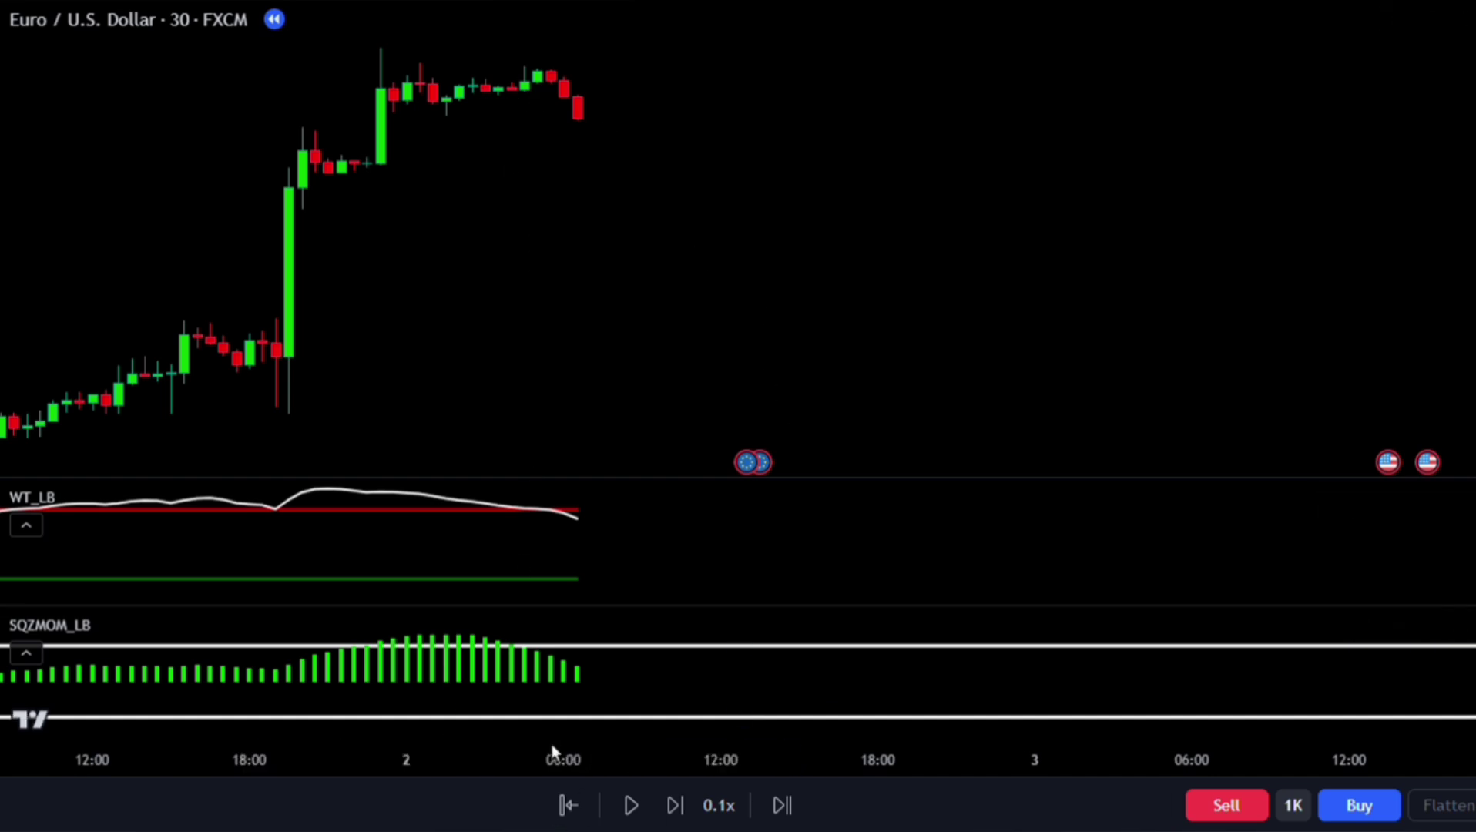
Step: Place a short position after the WT_LB red-line crossover on the morning of the 2nd, extending the target downward and adjusting the duration
{"action": "left_click", "coordinate": [577, 129]}
{"action": "left_click_drag", "start_coordinate": [587, 192], "coordinate": [588, 382]}
{"action": "left_click_drag", "start_coordinate": [808, 118], "coordinate": [1386, 139]}
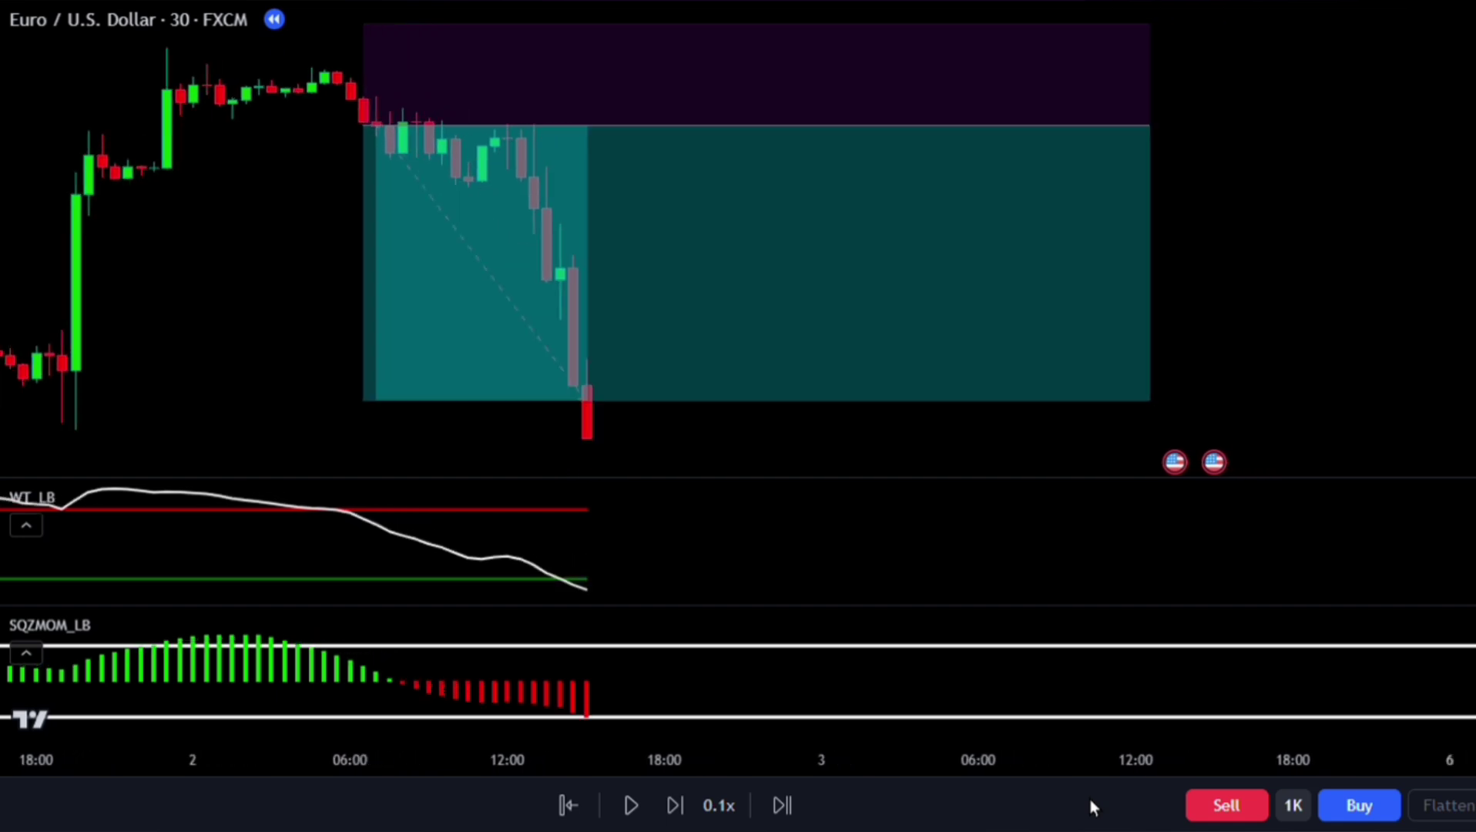
{"action": "left_click_drag", "start_coordinate": [1044, 125], "coordinate": [547, 196]}
{"action": "left_click", "coordinate": [592, 204]}
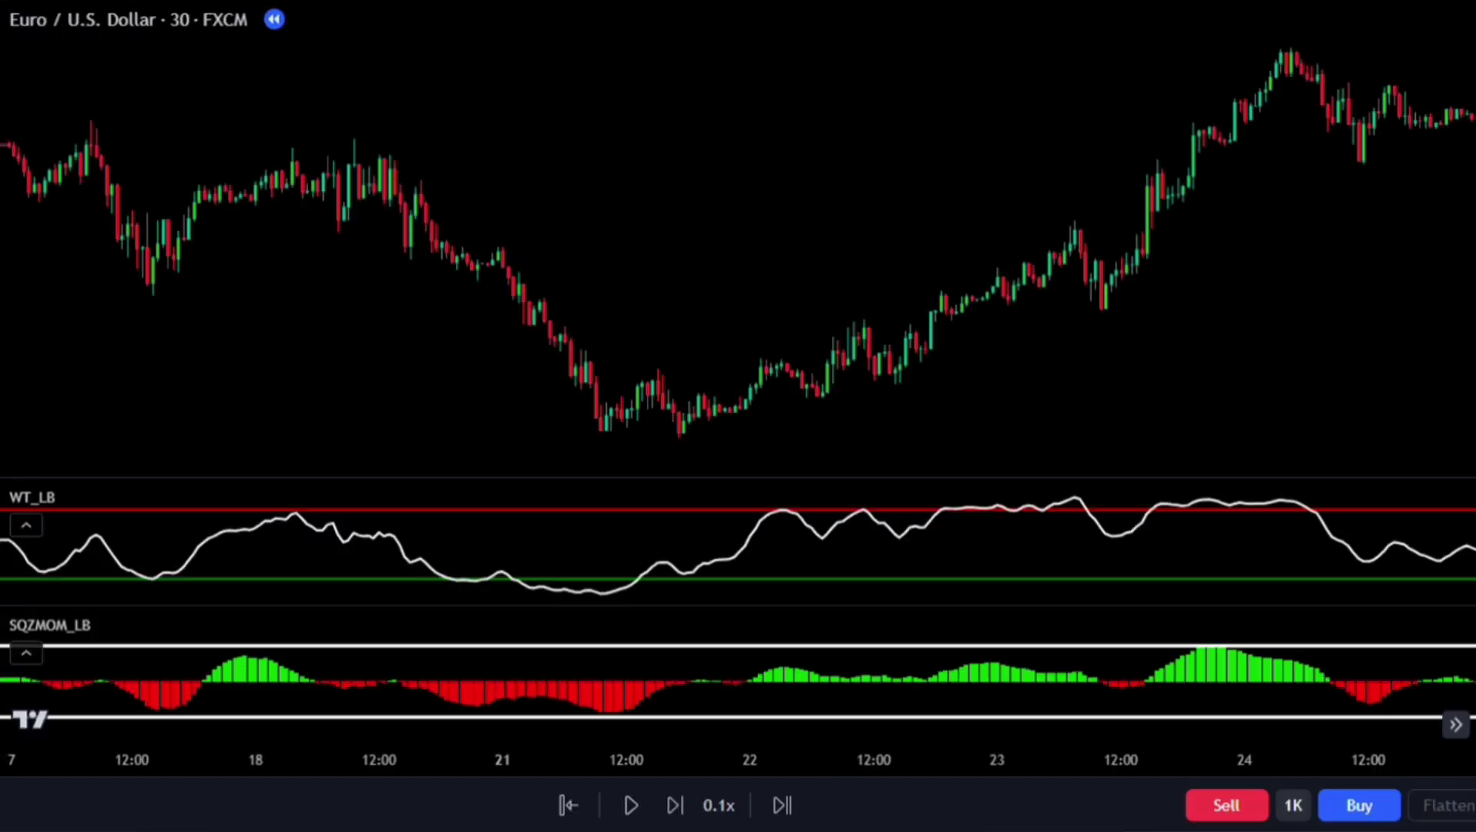
Step: Search the indicators for PIVOT POINT SUPERTREND and add the community script Pivot Point Supertrend to the chart
{"action": "type", "text": "/P"}
{"action": "type", "text": "IVOT"}
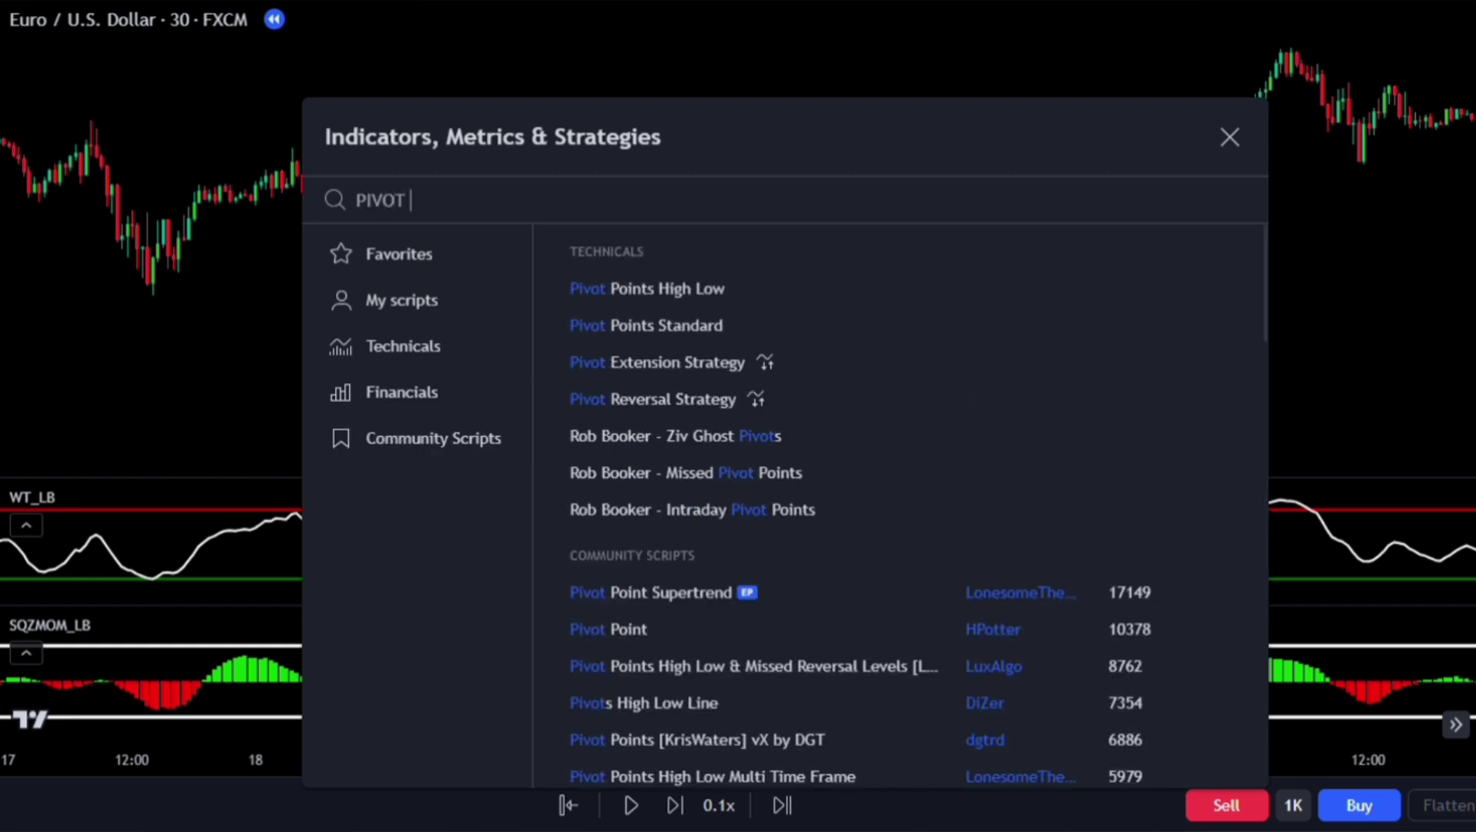
{"action": "type", "text": " POINT SUPERTREND"}
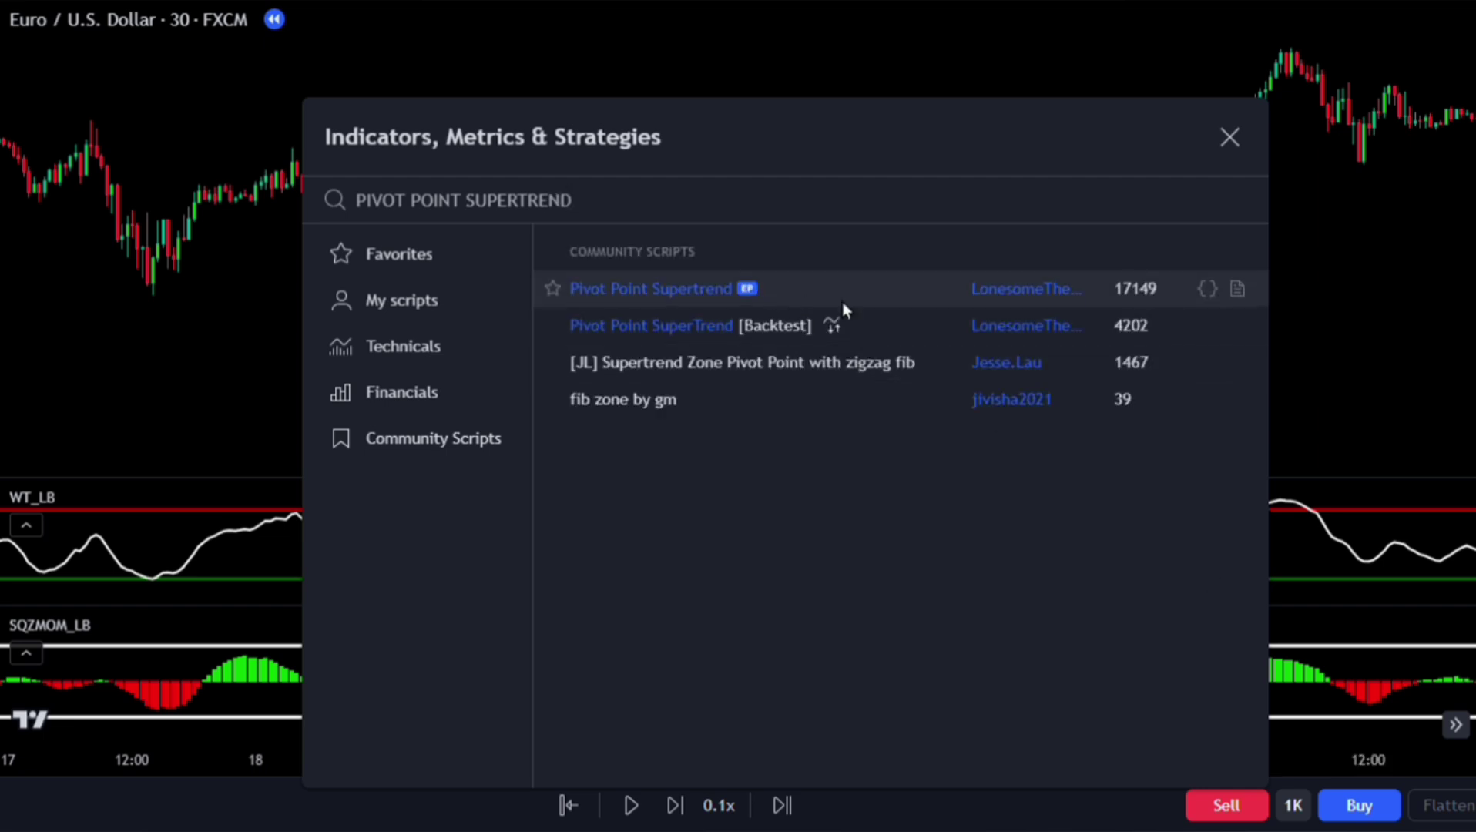
{"action": "left_click", "coordinate": [837, 294]}
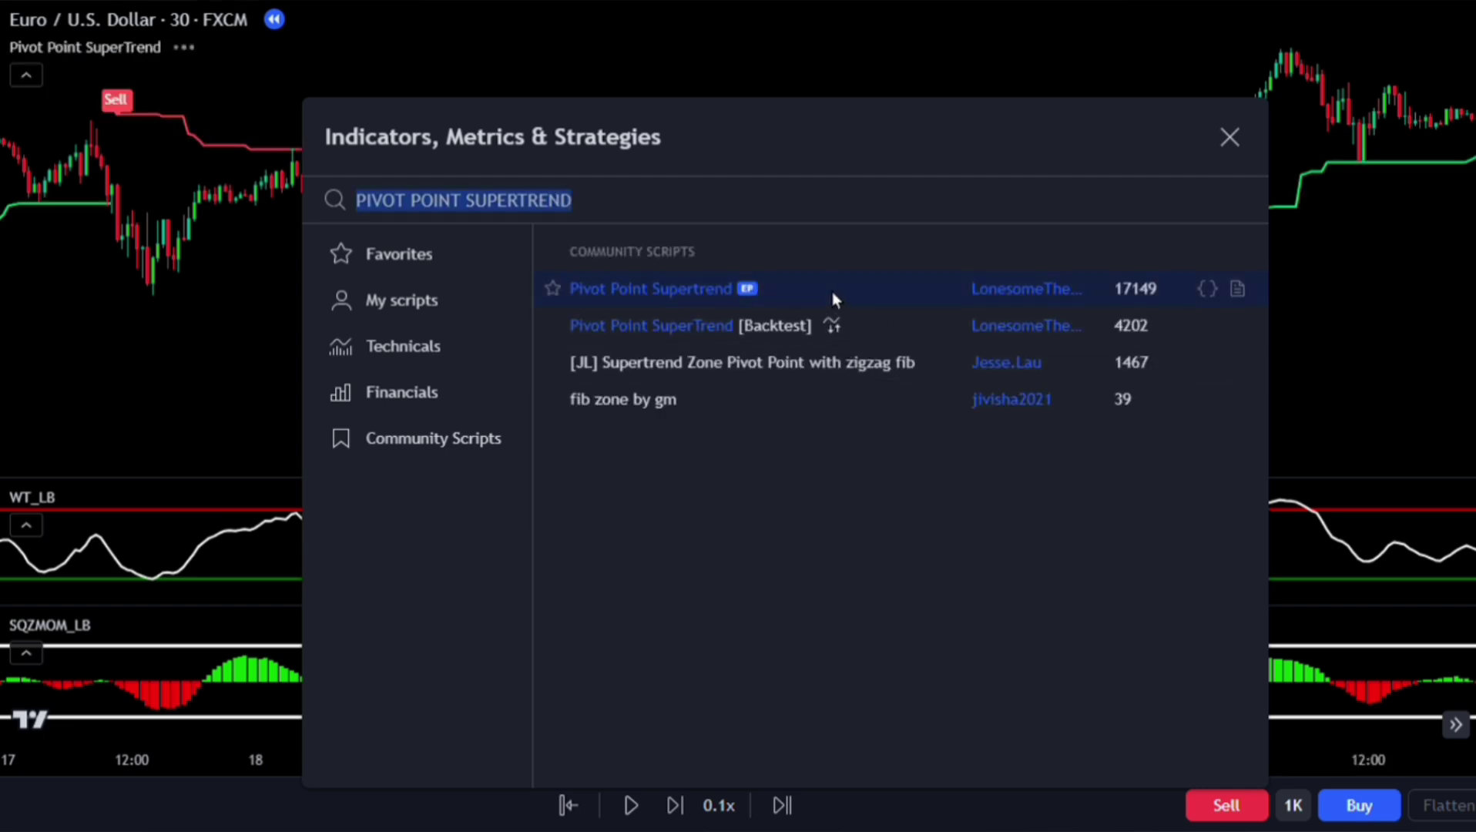
{"action": "left_click", "coordinate": [1227, 139]}
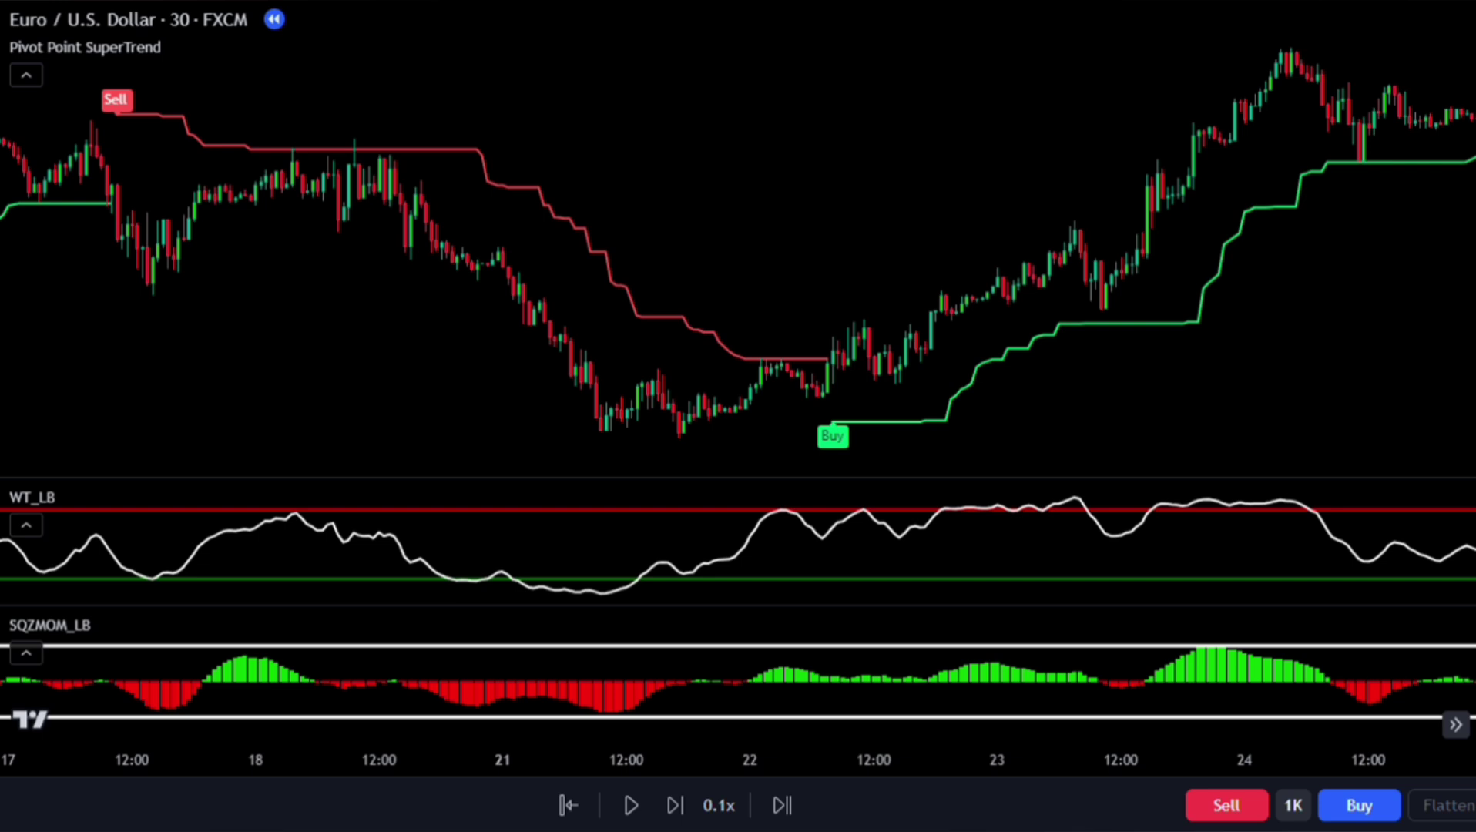
Step: Place a long position at the 22 November Buy signal with a 0.00394 stop, a 0.01589 target and duration to 24 November
{"action": "left_click", "coordinate": [833, 355]}
{"action": "left_click_drag", "start_coordinate": [833, 432], "coordinate": [826, 421]}
{"action": "left_click_drag", "start_coordinate": [835, 276], "coordinate": [833, 78]}
{"action": "left_click_drag", "start_coordinate": [1054, 353], "coordinate": [1347, 357]}
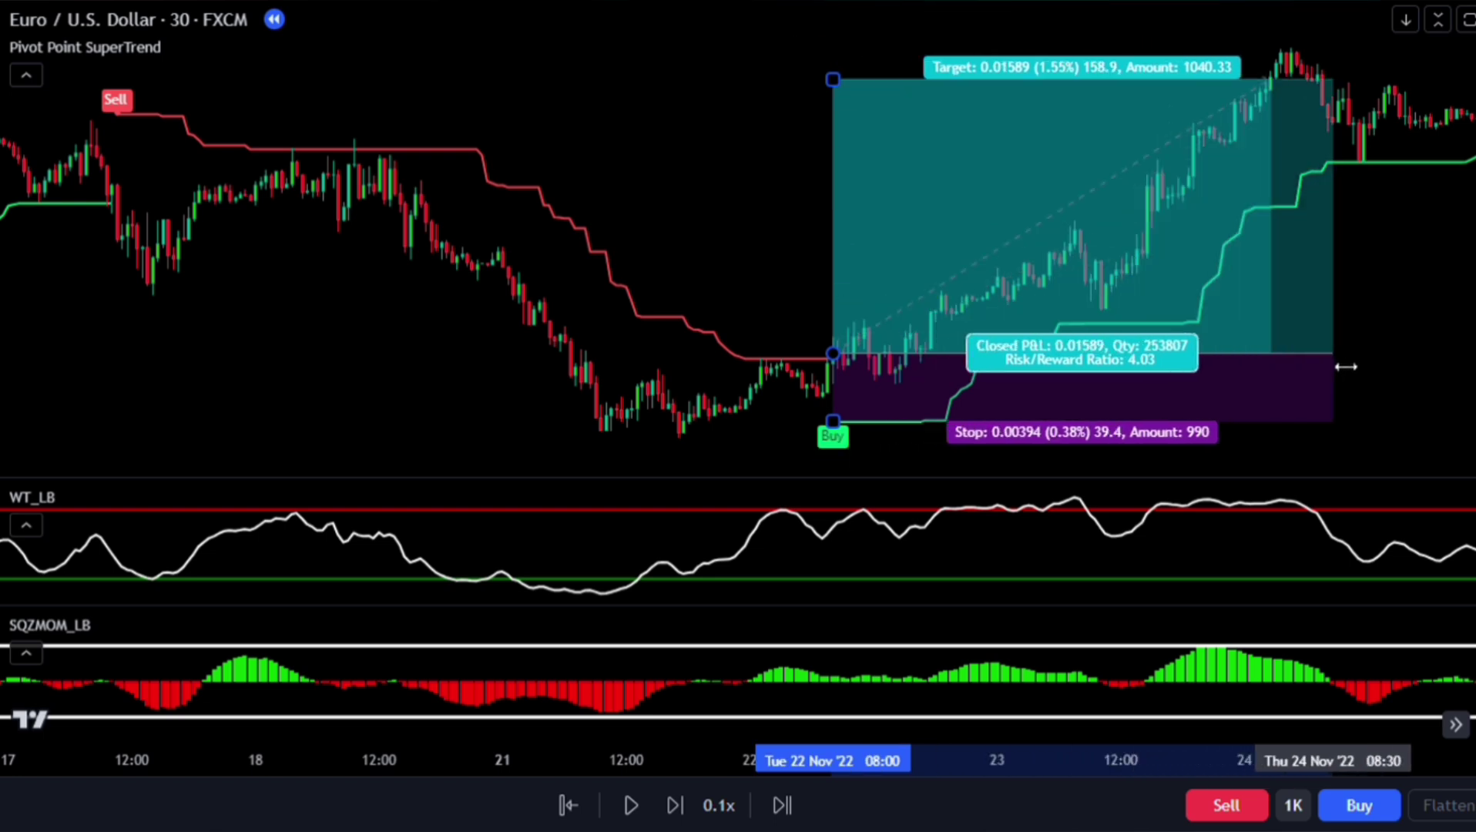
{"action": "left_click", "coordinate": [1437, 353]}
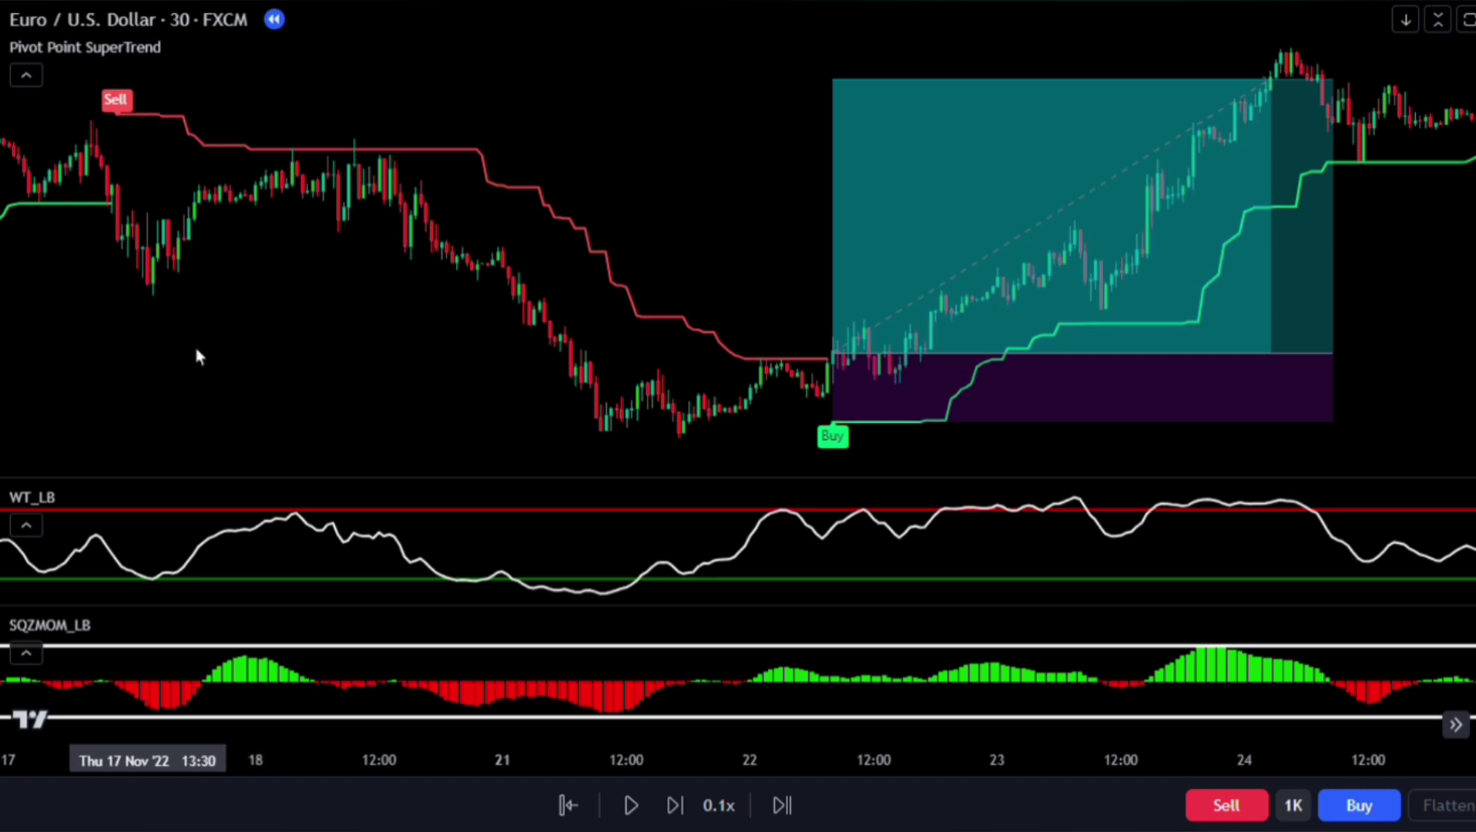
Step: Place a short position at the 17 November Sell signal with a 0.00735 stop, an about 0.0108 target and duration to 21 November
{"action": "left_click", "coordinate": [121, 240]}
{"action": "left_click_drag", "start_coordinate": [128, 168], "coordinate": [124, 113]}
{"action": "left_click_drag", "start_coordinate": [145, 320], "coordinate": [143, 451]}
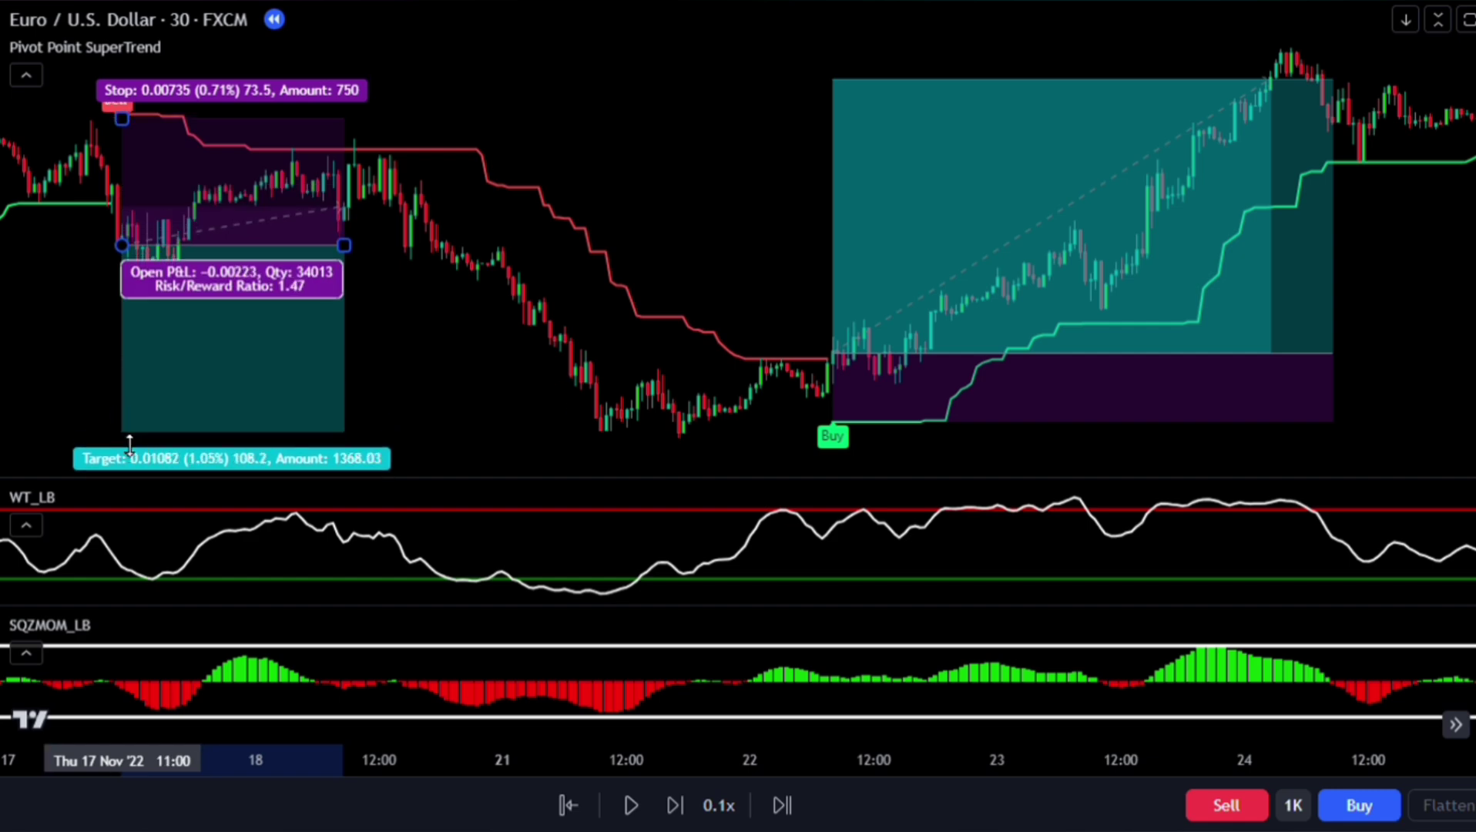
{"action": "left_click_drag", "start_coordinate": [343, 239], "coordinate": [575, 245]}
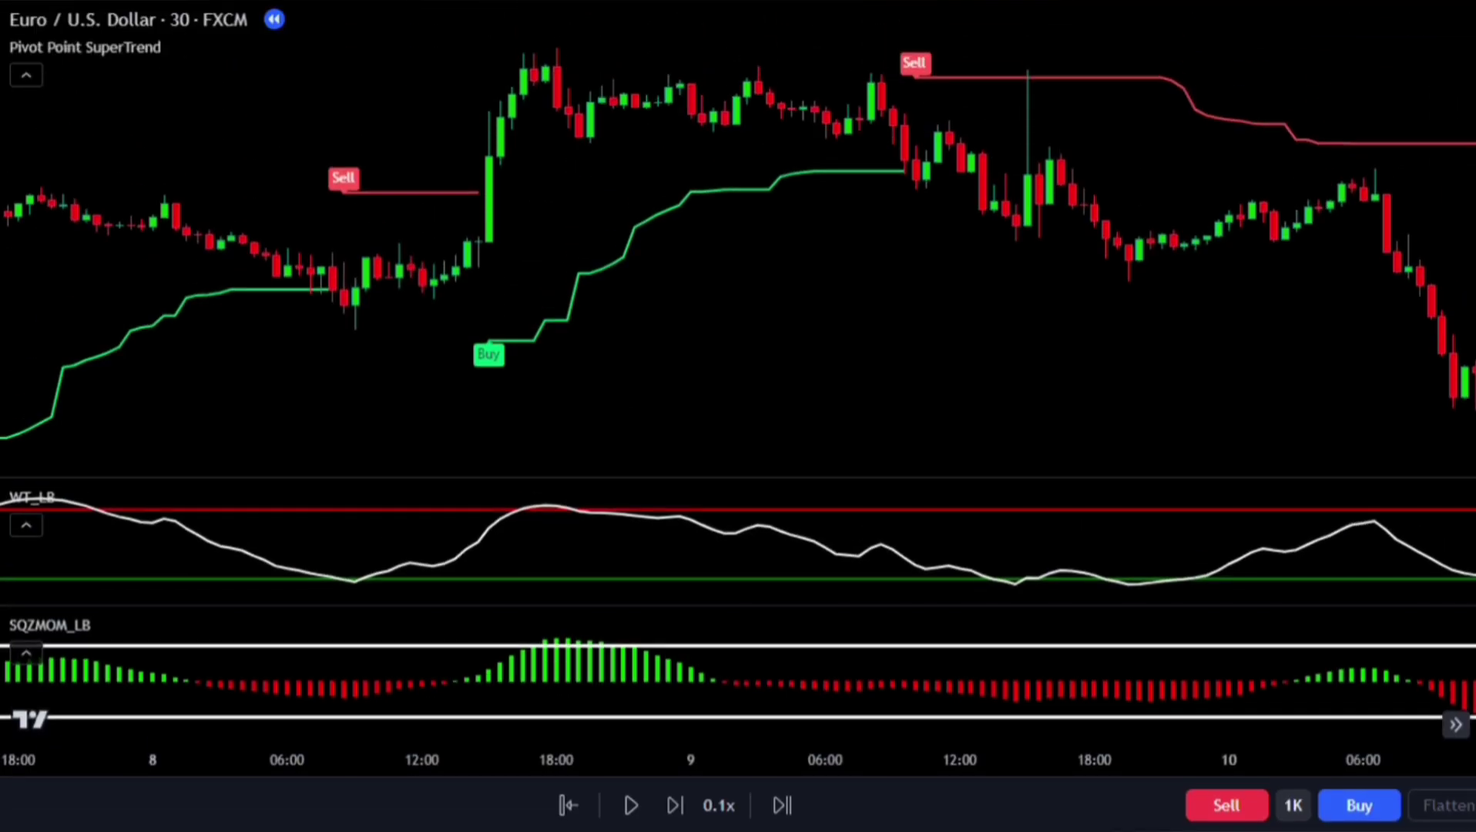
Step: Set Pivot Point SuperTrend's ATR Factor to 5 and Pivot Point Period to 3 and apply the settings
{"action": "left_click", "coordinate": [384, 199]}
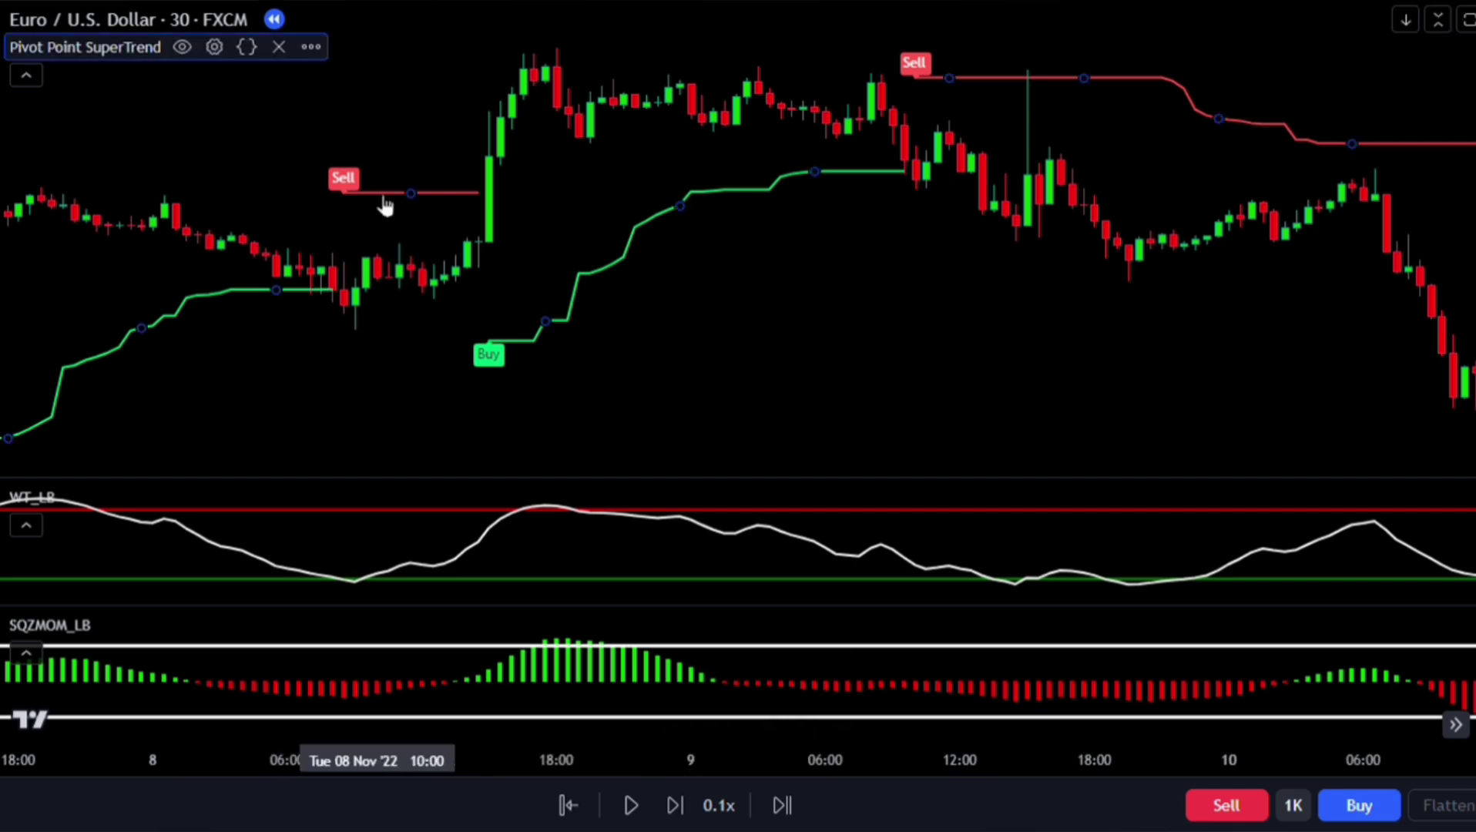
{"action": "double_click", "coordinate": [384, 199]}
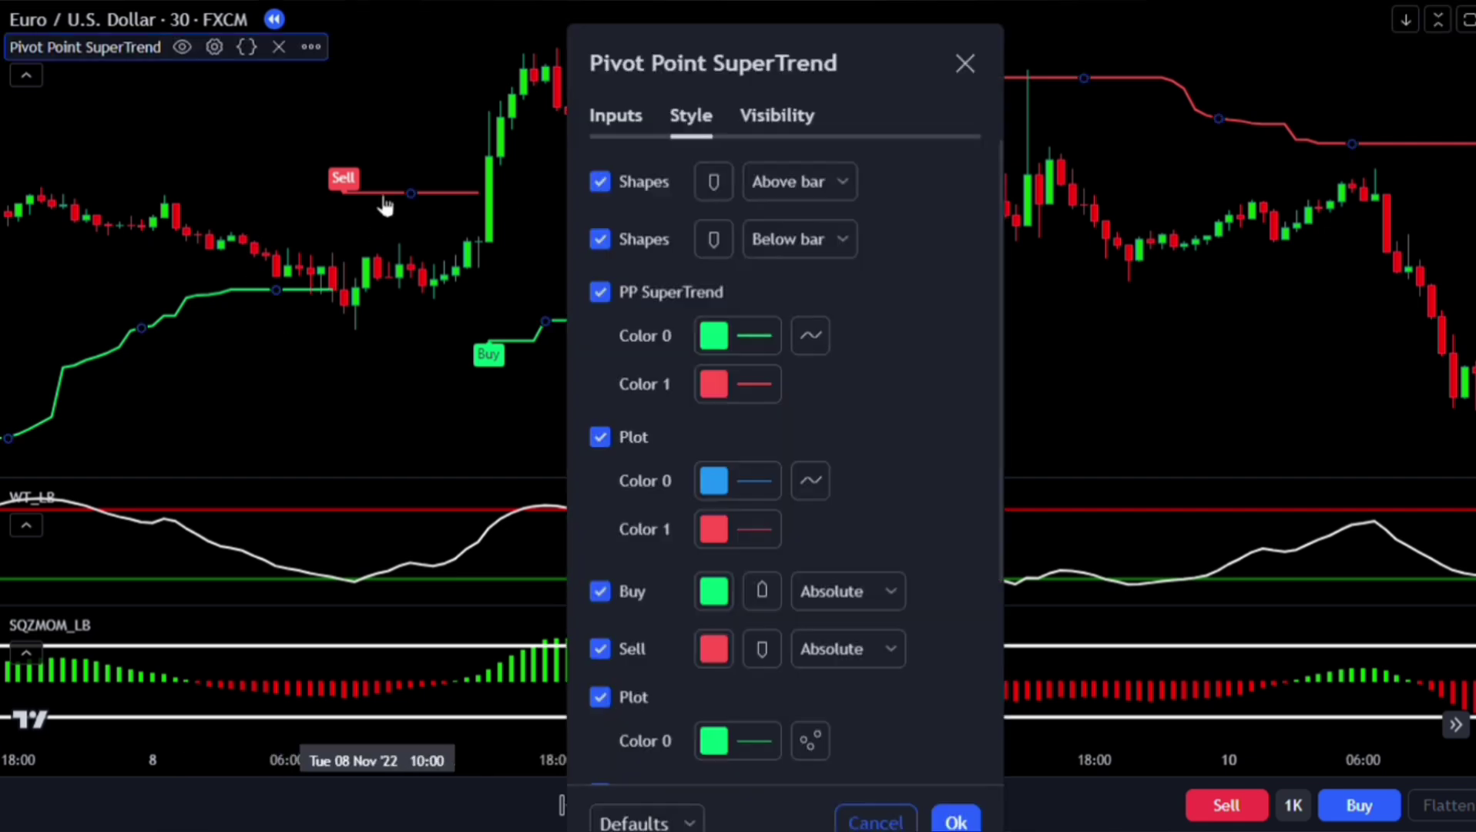
{"action": "left_click", "coordinate": [619, 120]}
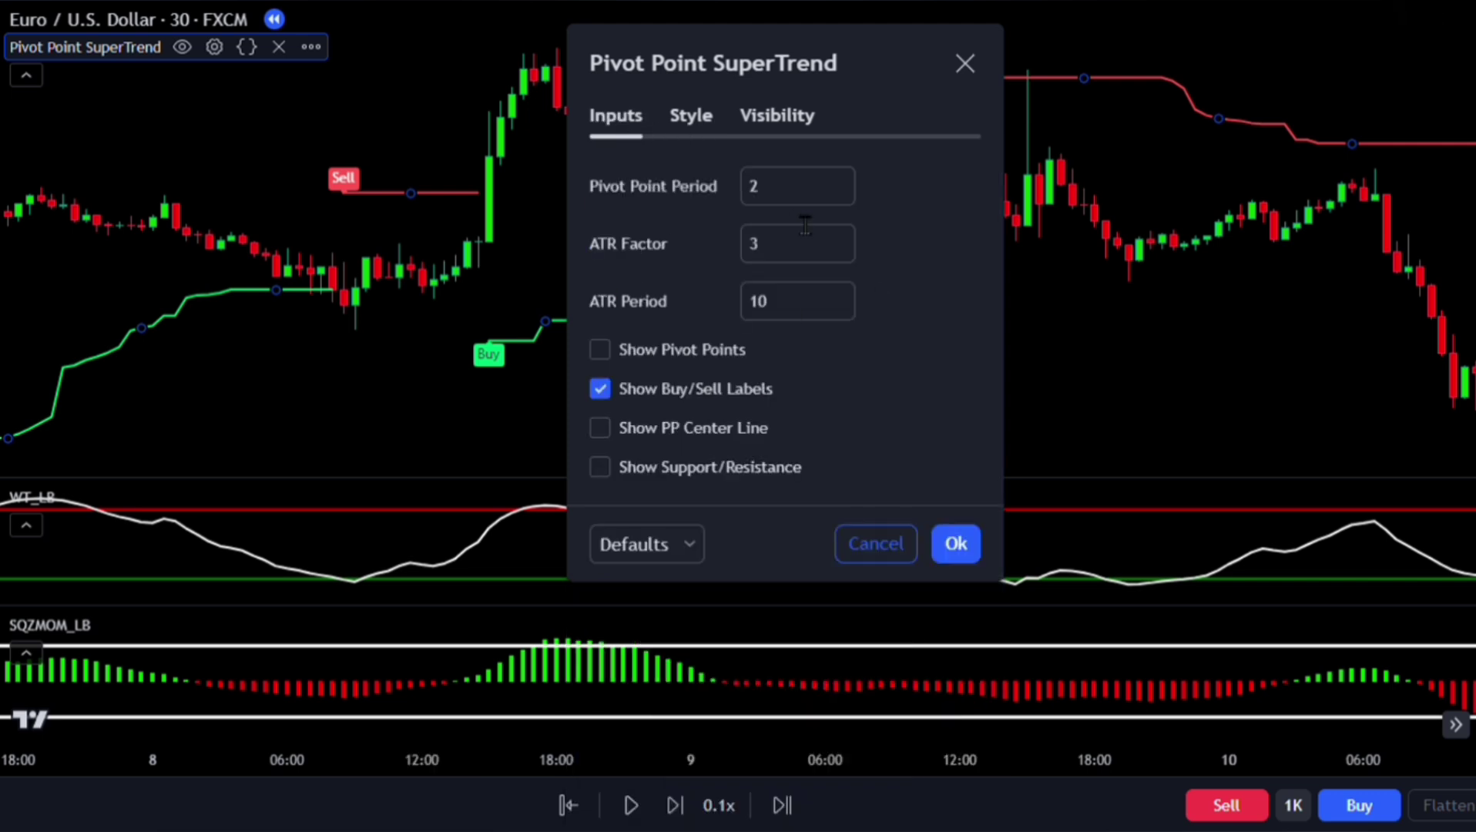
{"action": "left_click", "coordinate": [747, 245]}
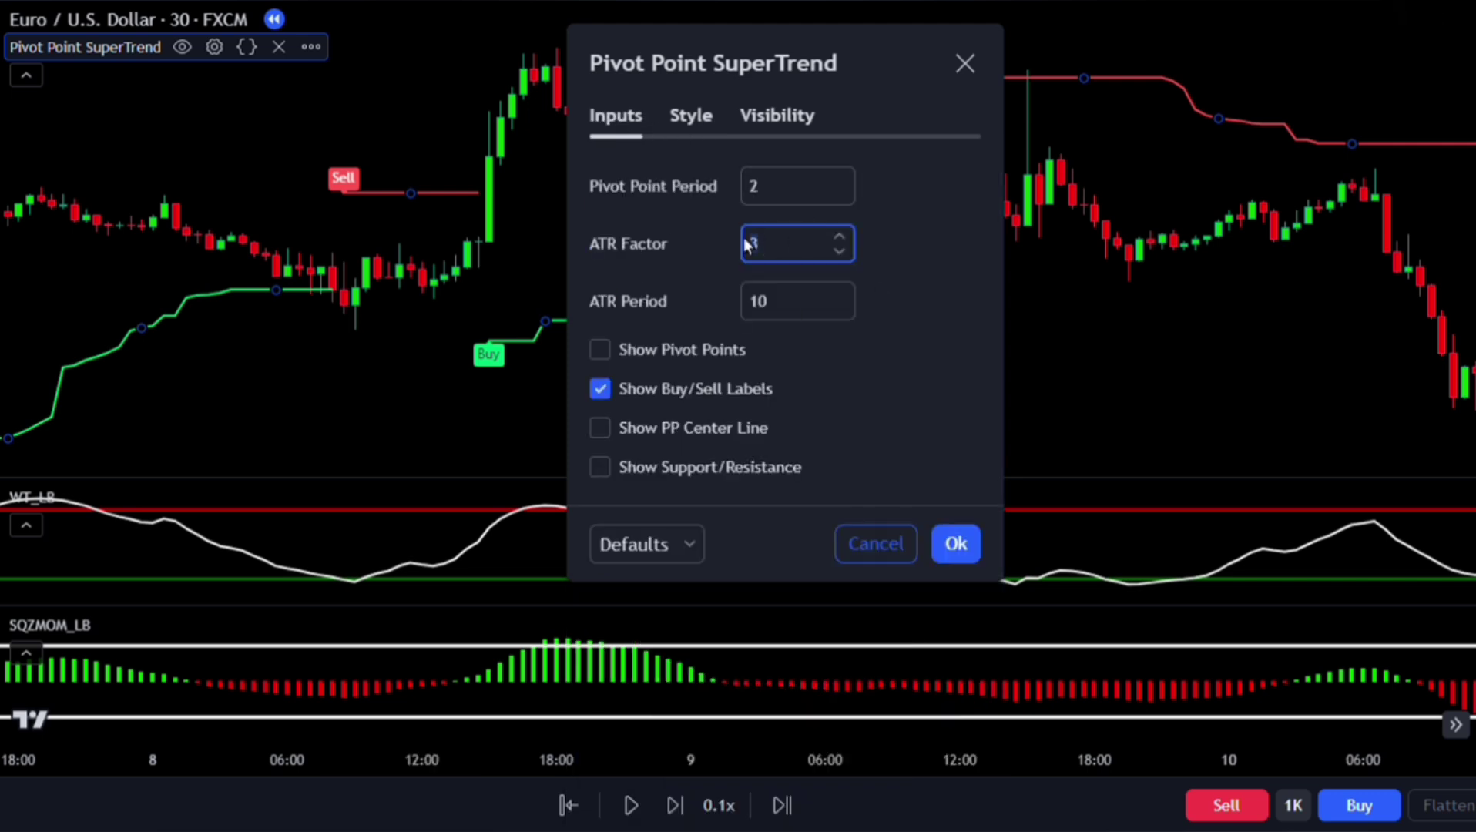
{"action": "left_click", "coordinate": [755, 202]}
{"action": "double_click", "coordinate": [757, 203]}
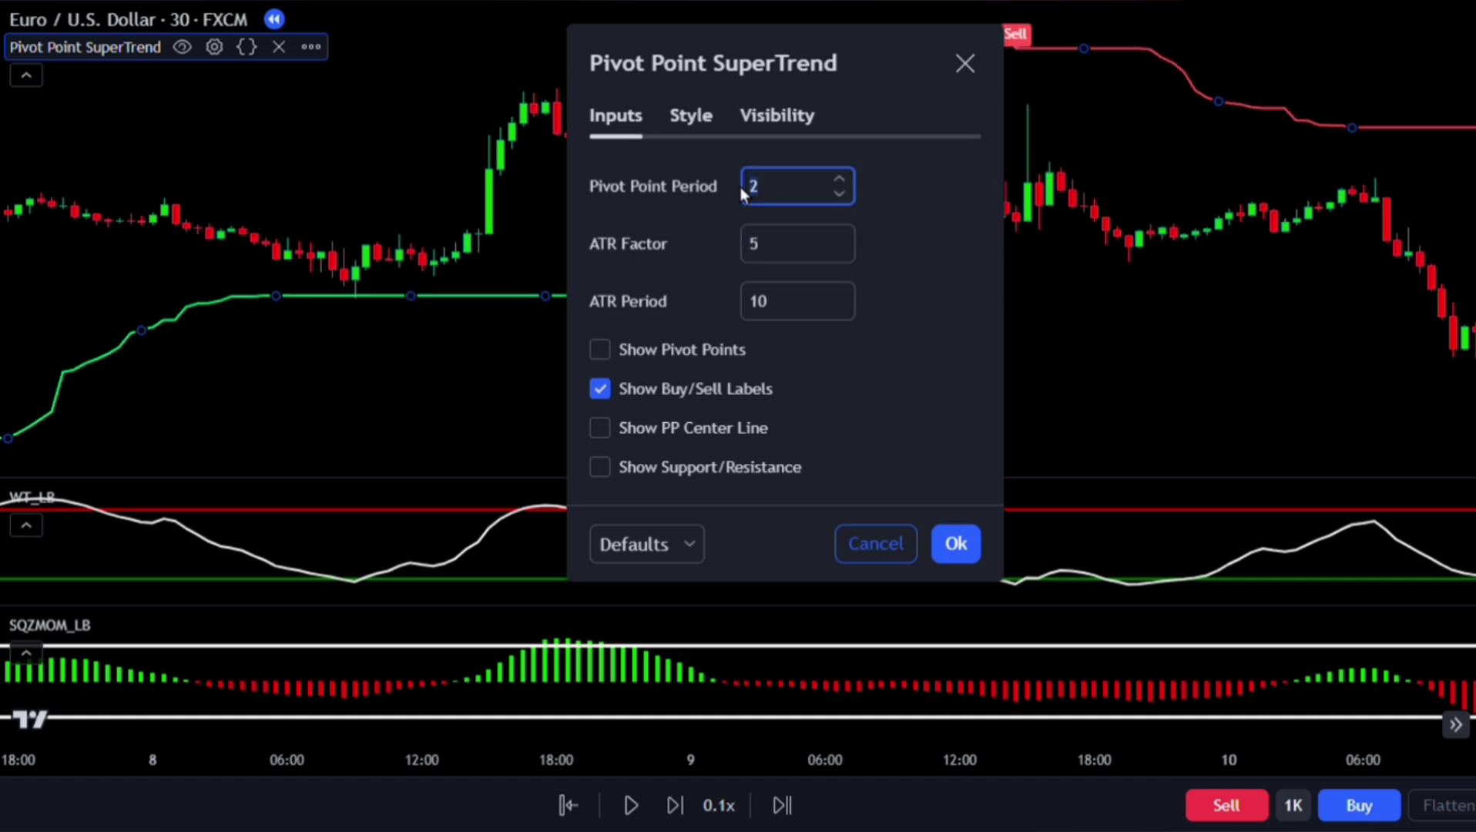
{"action": "type", "text": "3"}
{"action": "left_click", "coordinate": [918, 223]}
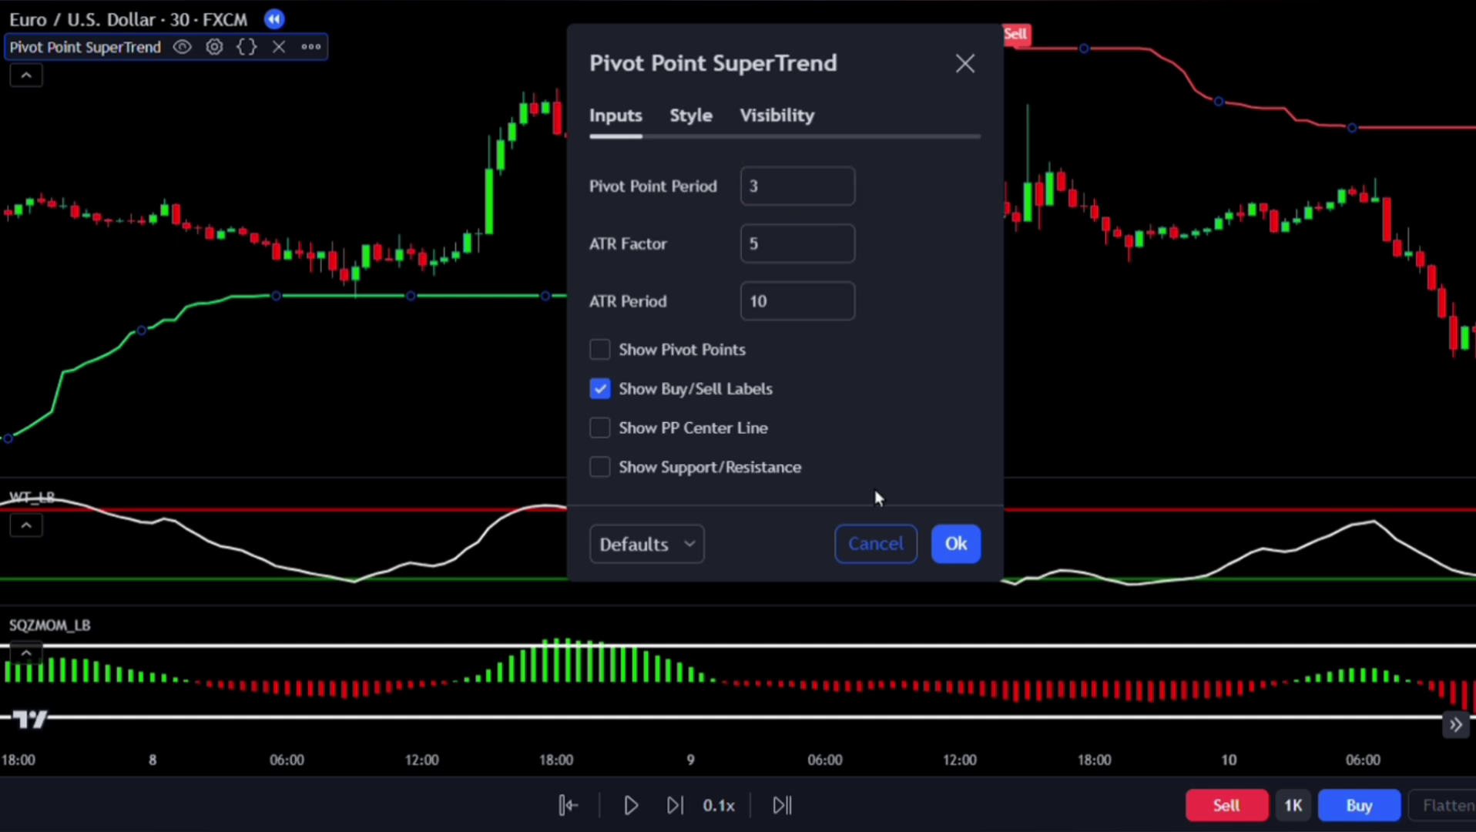
{"action": "left_click", "coordinate": [966, 551]}
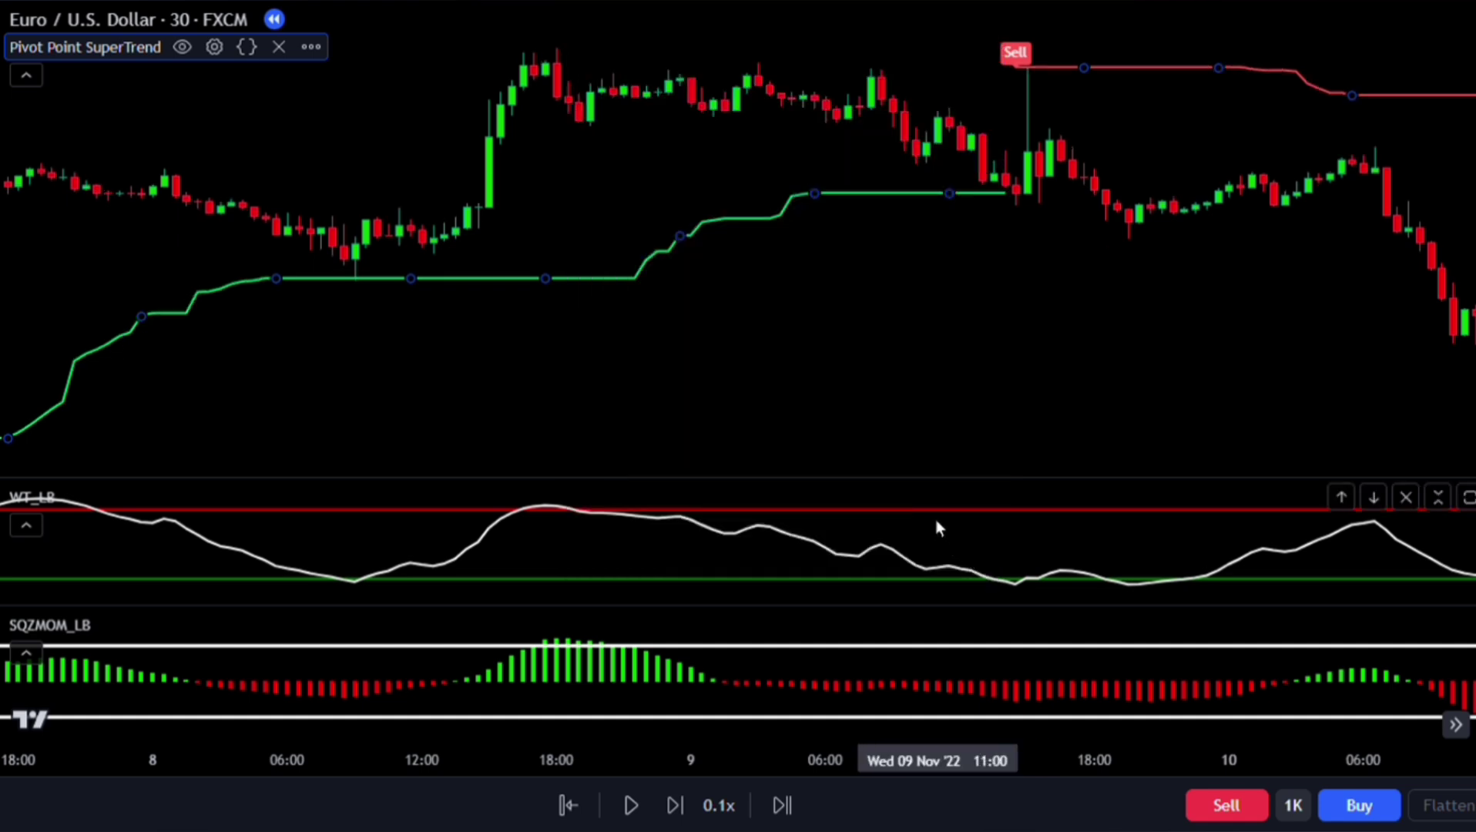
{"action": "left_click", "coordinate": [933, 335]}
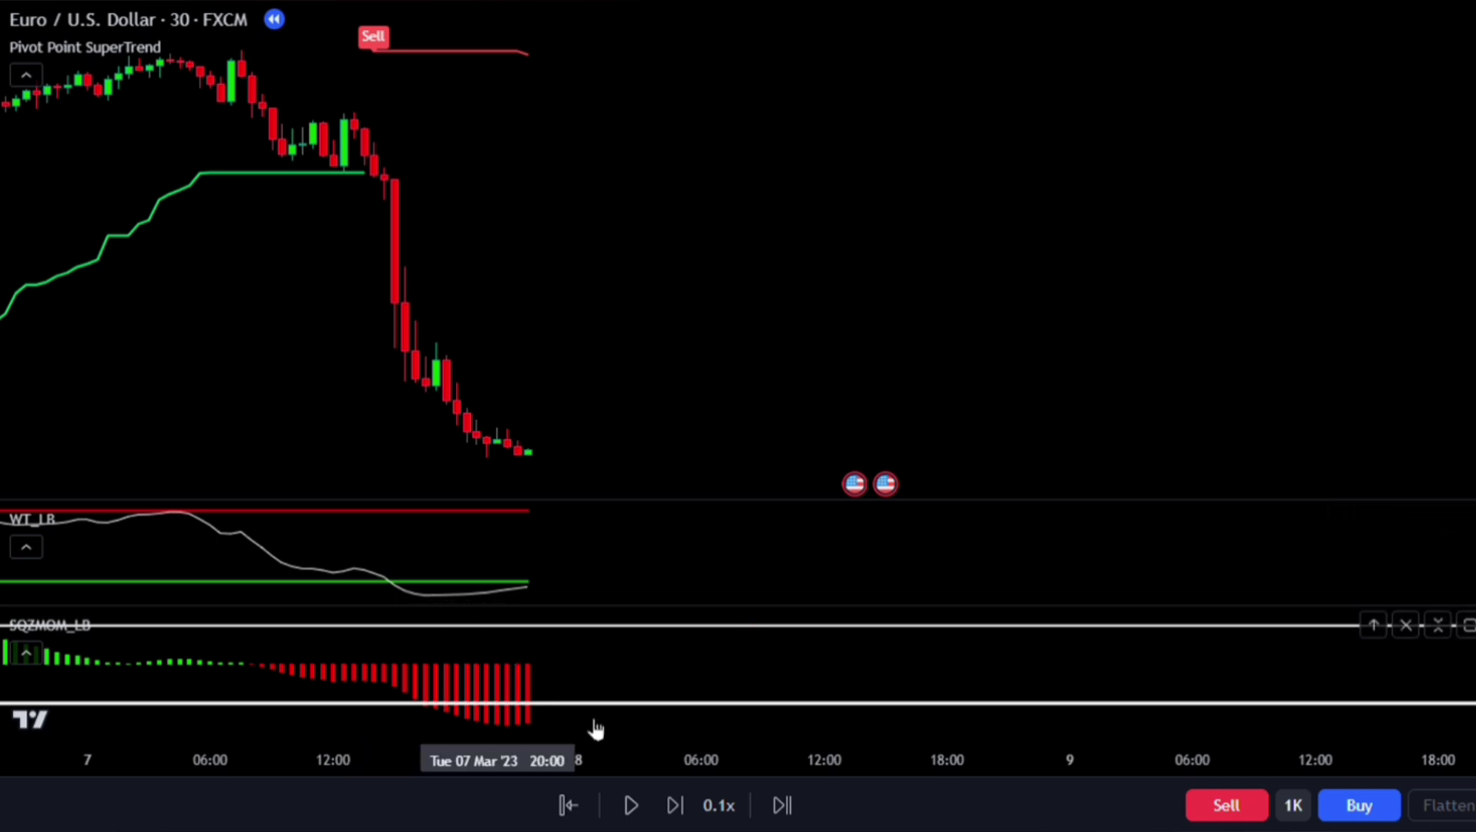
Step: Advance the bar replay candle by candle from the evening of 7 March to the Buy signal on 9 March
{"action": "key", "text": "shift+Right"}
{"action": "key", "text": "shift+Right"}
{"action": "key", "text": "shift+Right"}
{"action": "key", "text": "shift+Right"}
{"action": "key", "text": "shift+Right"}
{"action": "key", "text": "shift+Right"}
{"action": "key", "text": "shift+Right"}
{"action": "key", "text": "shift+Right"}
{"action": "key", "text": "shift+Right"}
{"action": "key", "text": "shift+Right"}
{"action": "key", "text": "shift+Right"}
{"action": "key", "text": "shift+Right"}
{"action": "key", "text": "shift+Right"}
{"action": "key", "text": "shift+Right"}
{"action": "key", "text": "shift+Right"}
{"action": "key", "text": "shift+Right"}
{"action": "key", "text": "shift+Right"}
{"action": "key", "text": "shift+Right"}
{"action": "key", "text": "shift+Right"}
{"action": "key", "text": "shift+Right"}
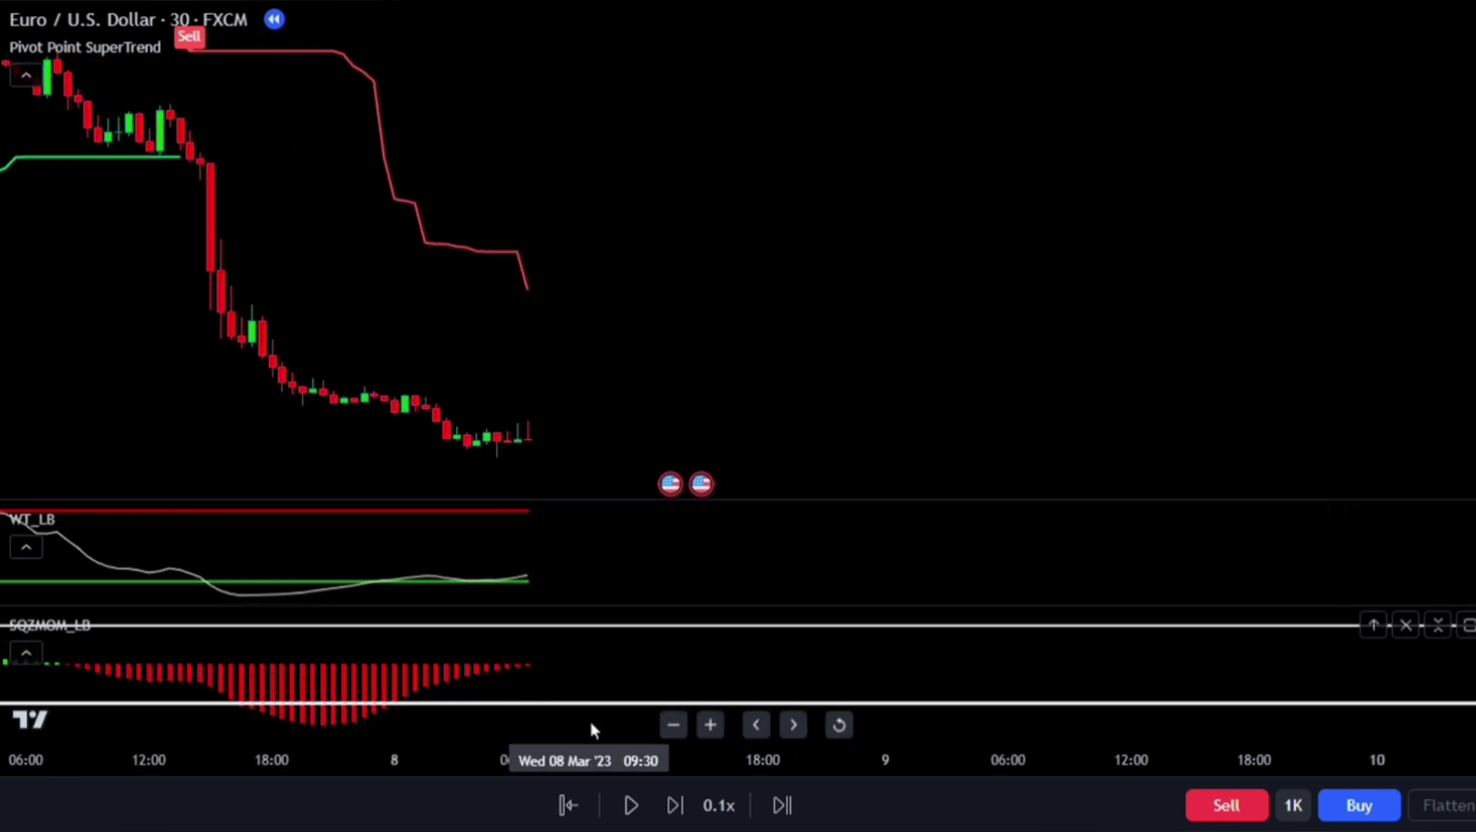
{"action": "key", "text": "shift+Right"}
{"action": "key", "text": "shift+Right"}
{"action": "key", "text": "shift+Right"}
{"action": "key", "text": "shift+Right"}
{"action": "key", "text": "shift+Right"}
{"action": "key", "text": "shift+Right"}
{"action": "key", "text": "shift+Right"}
{"action": "key", "text": "shift+Right"}
{"action": "key", "text": "shift+Right"}
{"action": "key", "text": "shift+Right"}
{"action": "key", "text": "shift+Right"}
{"action": "key", "text": "shift+Right"}
{"action": "key", "text": "shift+Right"}
{"action": "key", "text": "shift+Right"}
{"action": "key", "text": "shift+Right"}
{"action": "key", "text": "shift+Right"}
{"action": "key", "text": "shift+Right"}
{"action": "key", "text": "shift+Right"}
{"action": "key", "text": "shift+Right"}
{"action": "key", "text": "shift+Right"}
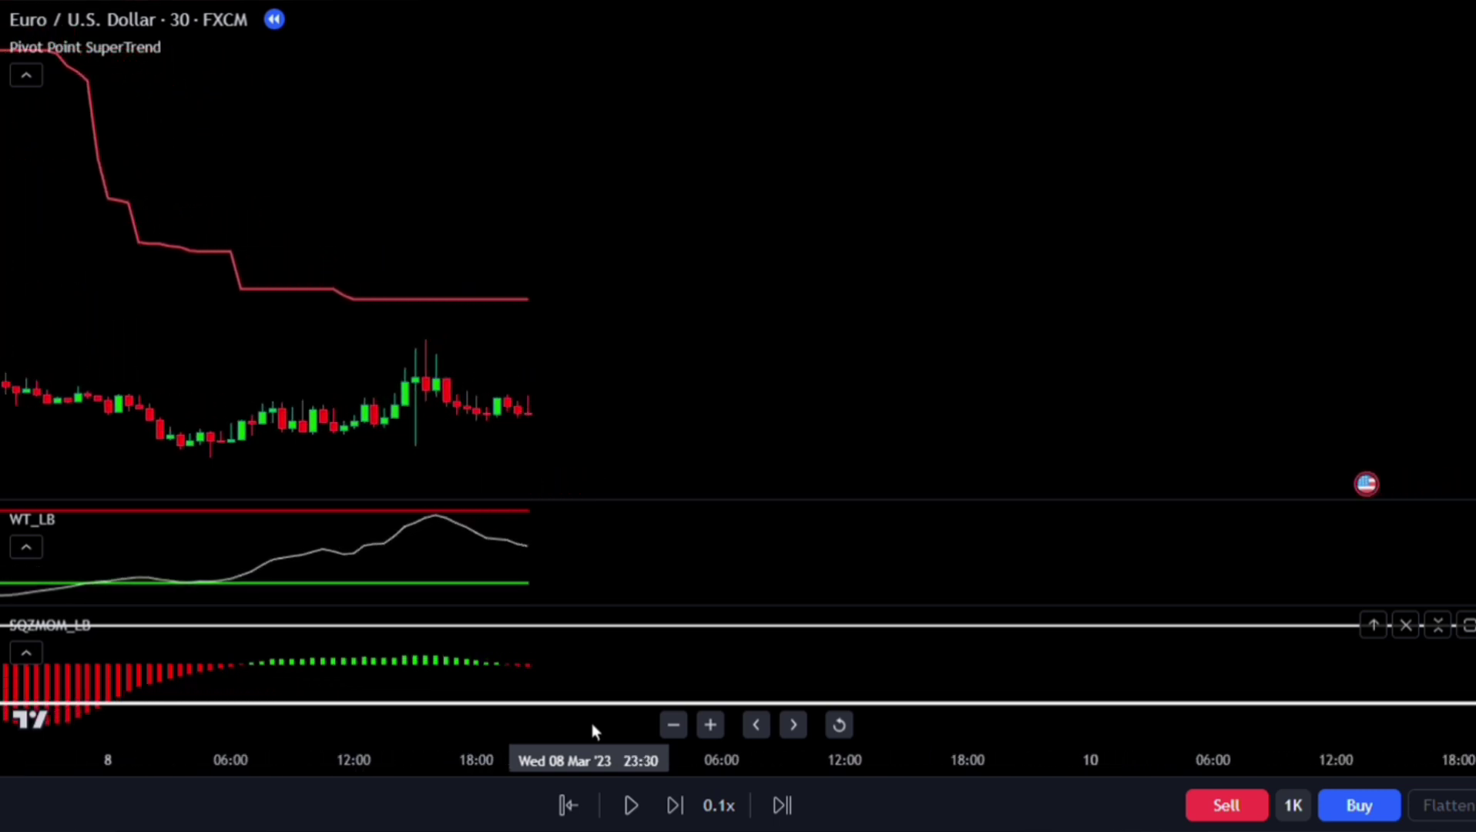
{"action": "key", "text": "shift+Right"}
{"action": "key", "text": "shift+Right"}
{"action": "key", "text": "shift+Right"}
{"action": "key", "text": "shift+Right"}
{"action": "key", "text": "shift+Right"}
{"action": "key", "text": "shift+Right"}
{"action": "key", "text": "shift+Right"}
{"action": "key", "text": "shift+Right"}
{"action": "key", "text": "shift+Right"}
{"action": "key", "text": "shift+Right"}
{"action": "key", "text": "shift+Right"}
{"action": "key", "text": "shift+Right"}
{"action": "key", "text": "shift+Right"}
{"action": "key", "text": "shift+Right"}
{"action": "key", "text": "shift+Right"}
{"action": "key", "text": "shift+Right"}
{"action": "key", "text": "shift+Right"}
{"action": "key", "text": "shift+Right"}
{"action": "key", "text": "shift+Right"}
{"action": "key", "text": "shift+Right"}
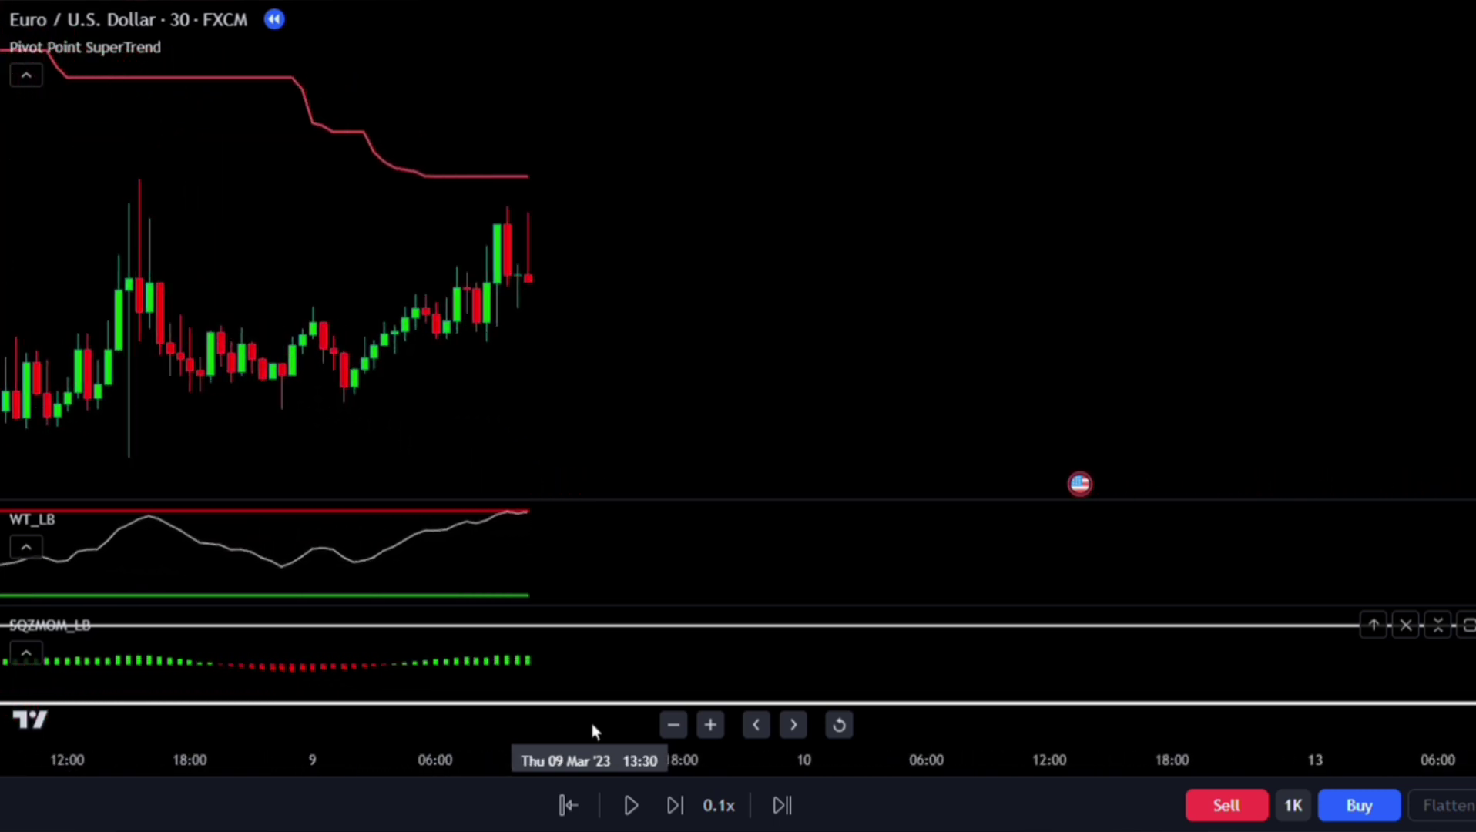
{"action": "key", "text": "shift+Right"}
{"action": "key", "text": "shift+Right"}
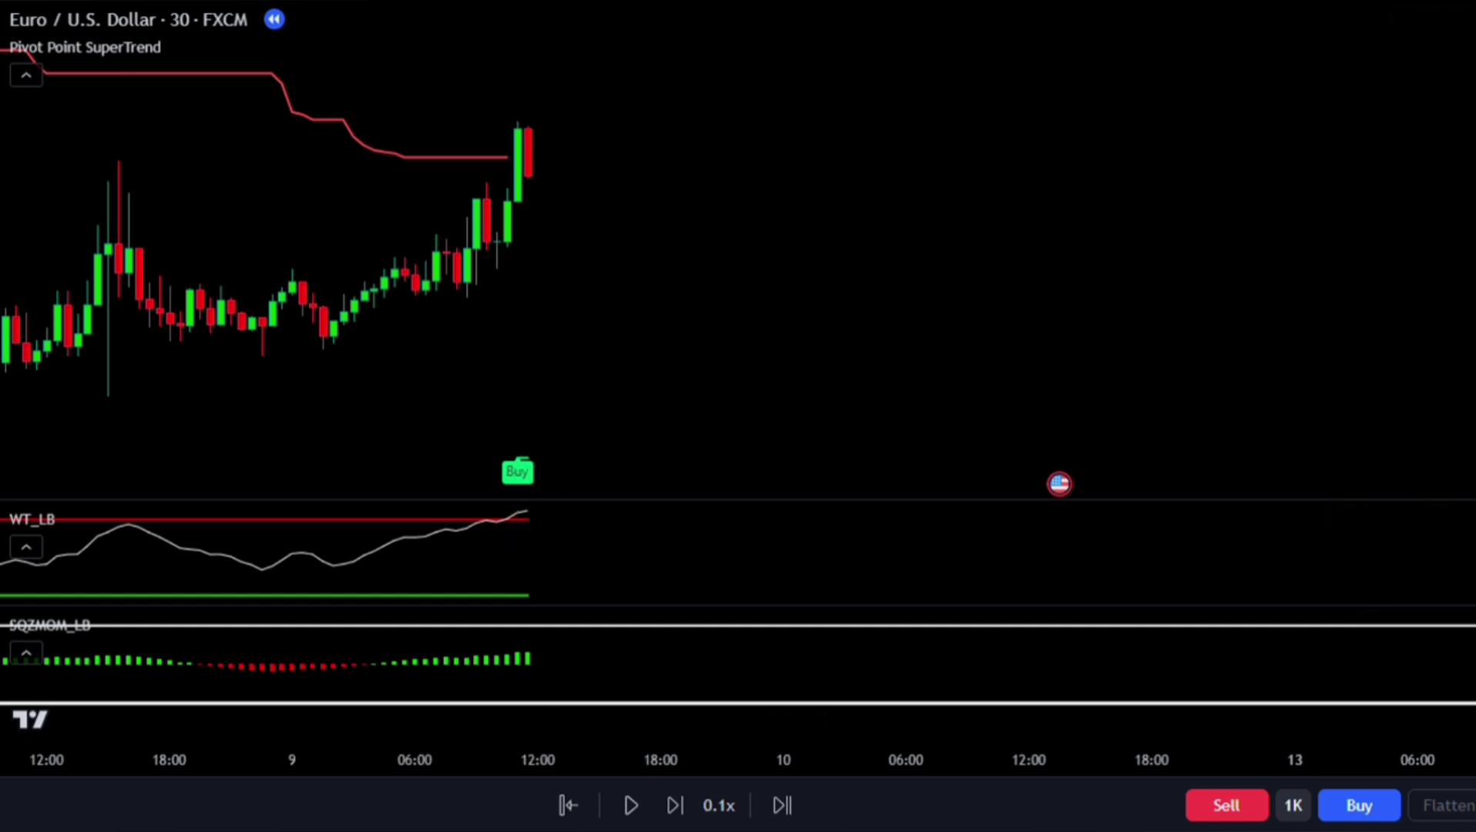
Step: Place a long position at the 9 March 11:00 Buy candle, lowering the stop, raising the target to about twice the risk and extending duration to 13 March
{"action": "left_click", "coordinate": [521, 131]}
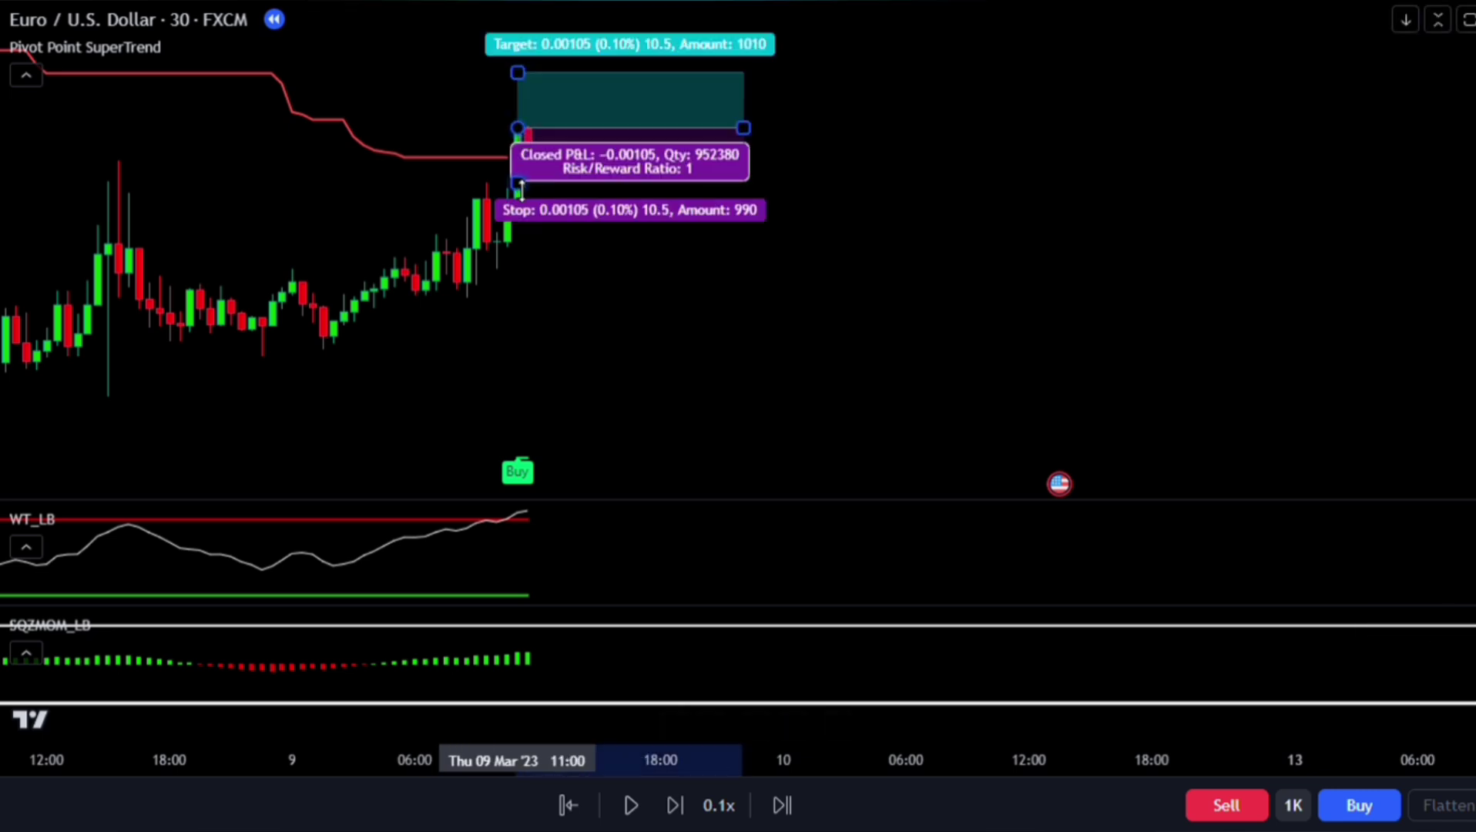
{"action": "left_click_drag", "start_coordinate": [524, 189], "coordinate": [454, 372]}
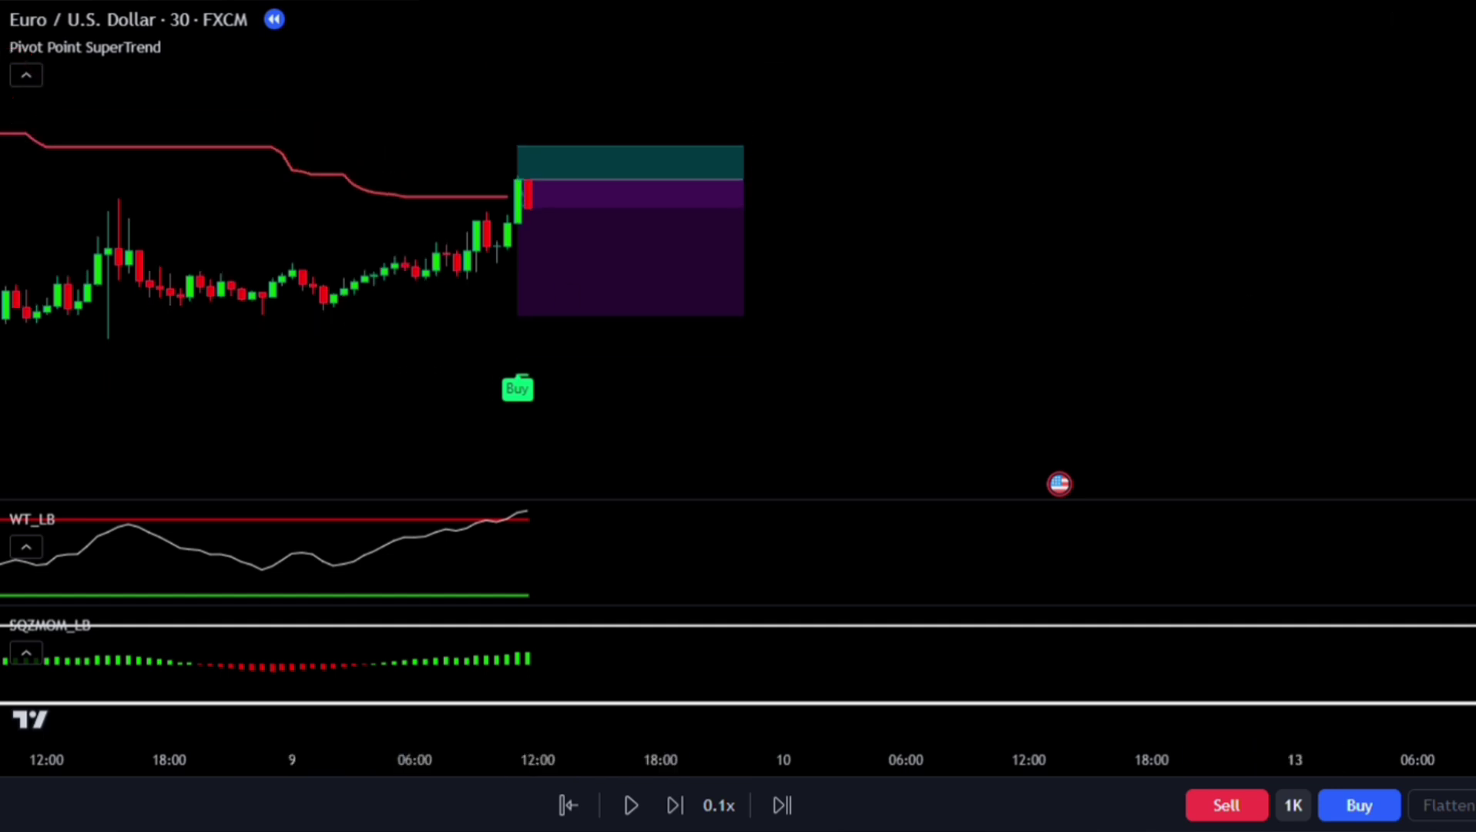
{"action": "left_click_drag", "start_coordinate": [1099, 293], "coordinate": [1124, 430]}
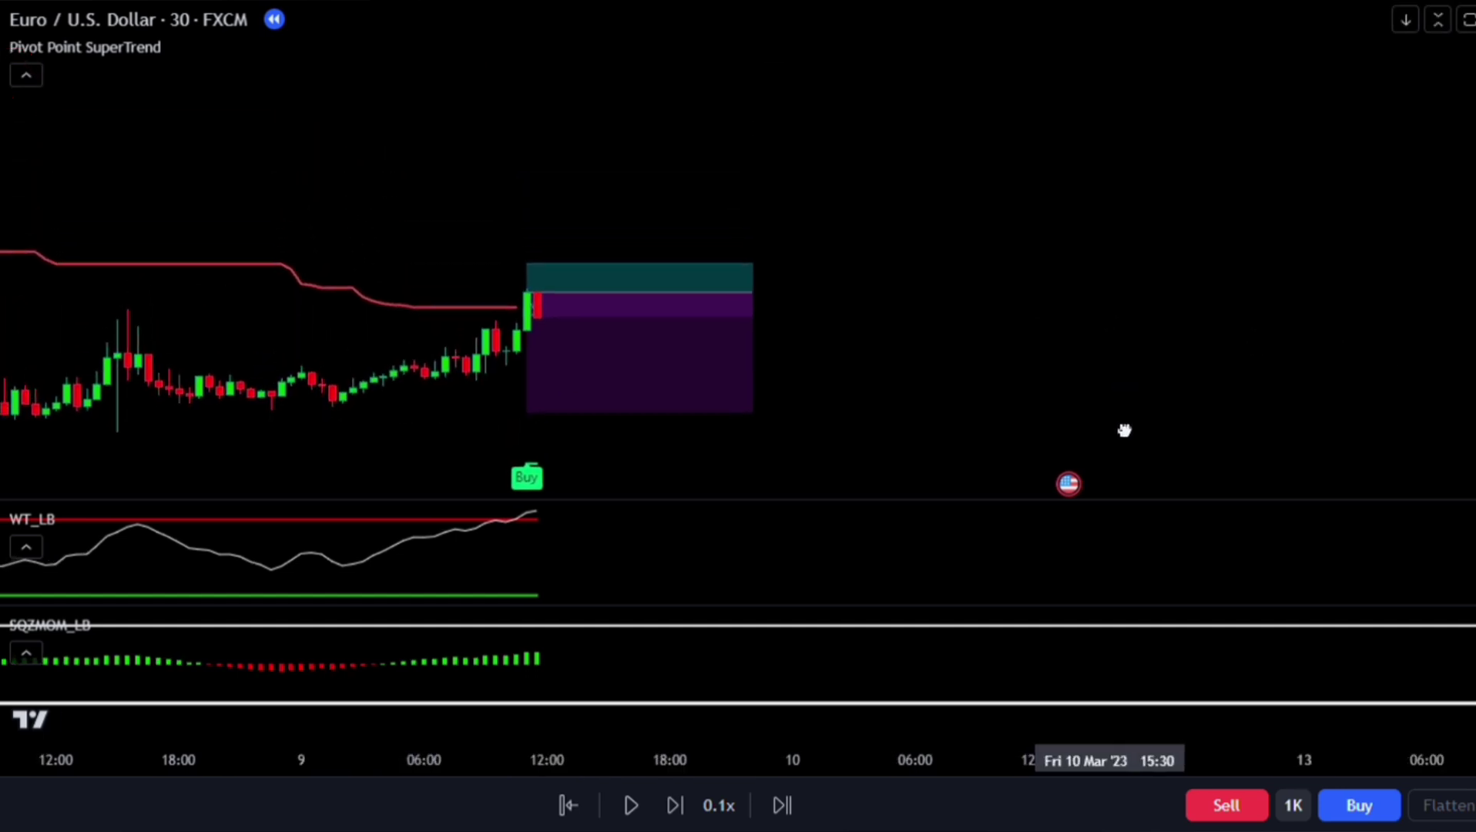
{"action": "left_click_drag", "start_coordinate": [526, 263], "coordinate": [522, 68]}
{"action": "left_click_drag", "start_coordinate": [763, 295], "coordinate": [1459, 277]}
{"action": "left_click", "coordinate": [332, 102]}
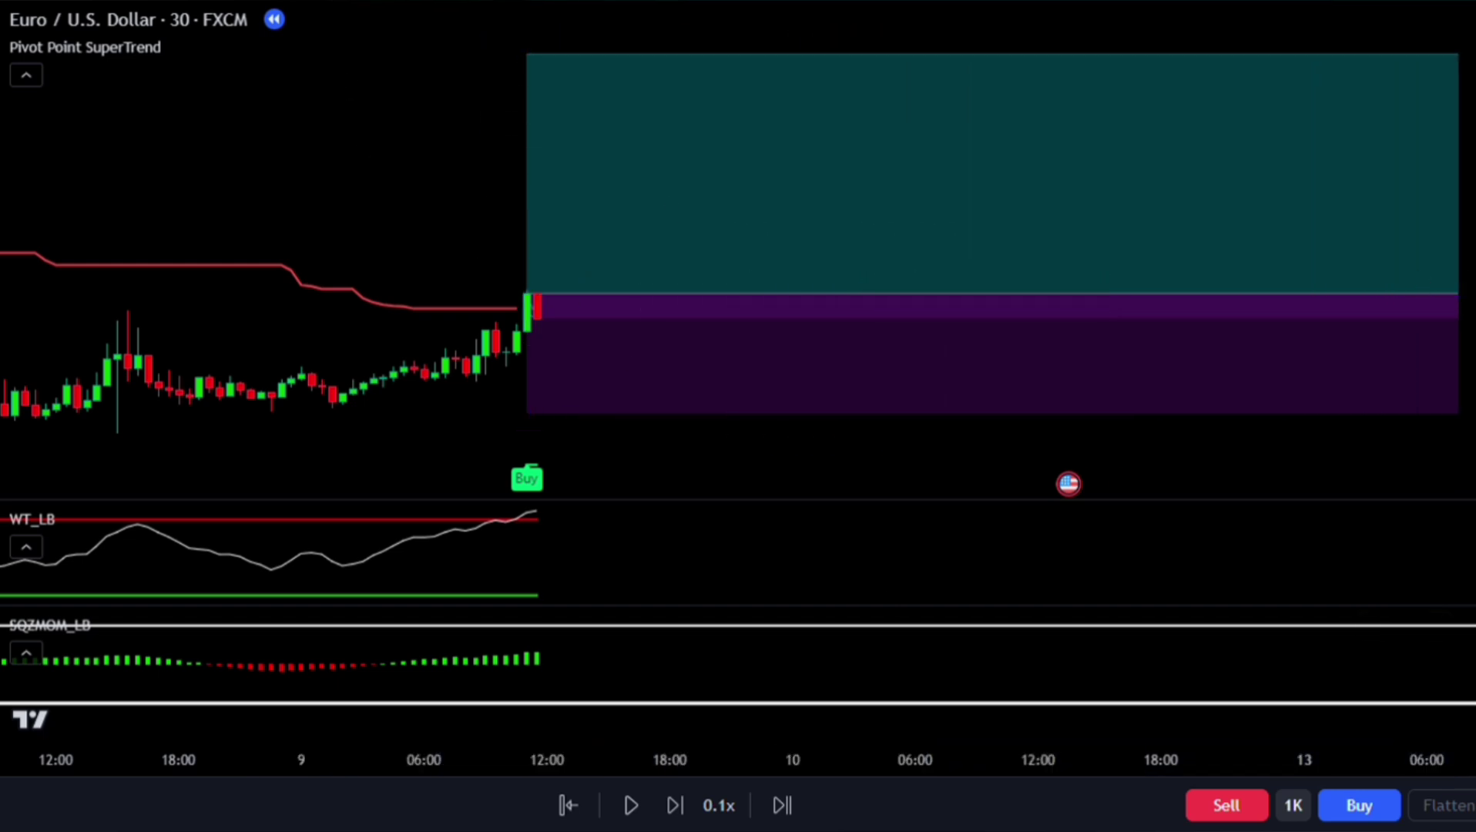
Step: Advance the replay to the 10 March candle reaching the long target and shorten the position to end there
{"action": "key", "text": "shift+Right"}
{"action": "key", "text": "shift+Right"}
{"action": "key", "text": "shift+Right"}
{"action": "key", "text": "shift+Right"}
{"action": "key", "text": "shift+Right"}
{"action": "key", "text": "shift+Right"}
{"action": "key", "text": "shift+Right"}
{"action": "key", "text": "shift+Right"}
{"action": "key", "text": "shift+Right"}
{"action": "key", "text": "shift+Right"}
{"action": "key", "text": "shift+Right"}
{"action": "key", "text": "shift+Right"}
{"action": "key", "text": "shift+Right"}
{"action": "key", "text": "shift+Right"}
{"action": "key", "text": "shift+Right"}
{"action": "key", "text": "shift+Right"}
{"action": "key", "text": "shift+Right"}
{"action": "key", "text": "shift+Right"}
{"action": "key", "text": "shift+Right"}
{"action": "key", "text": "shift+Right"}
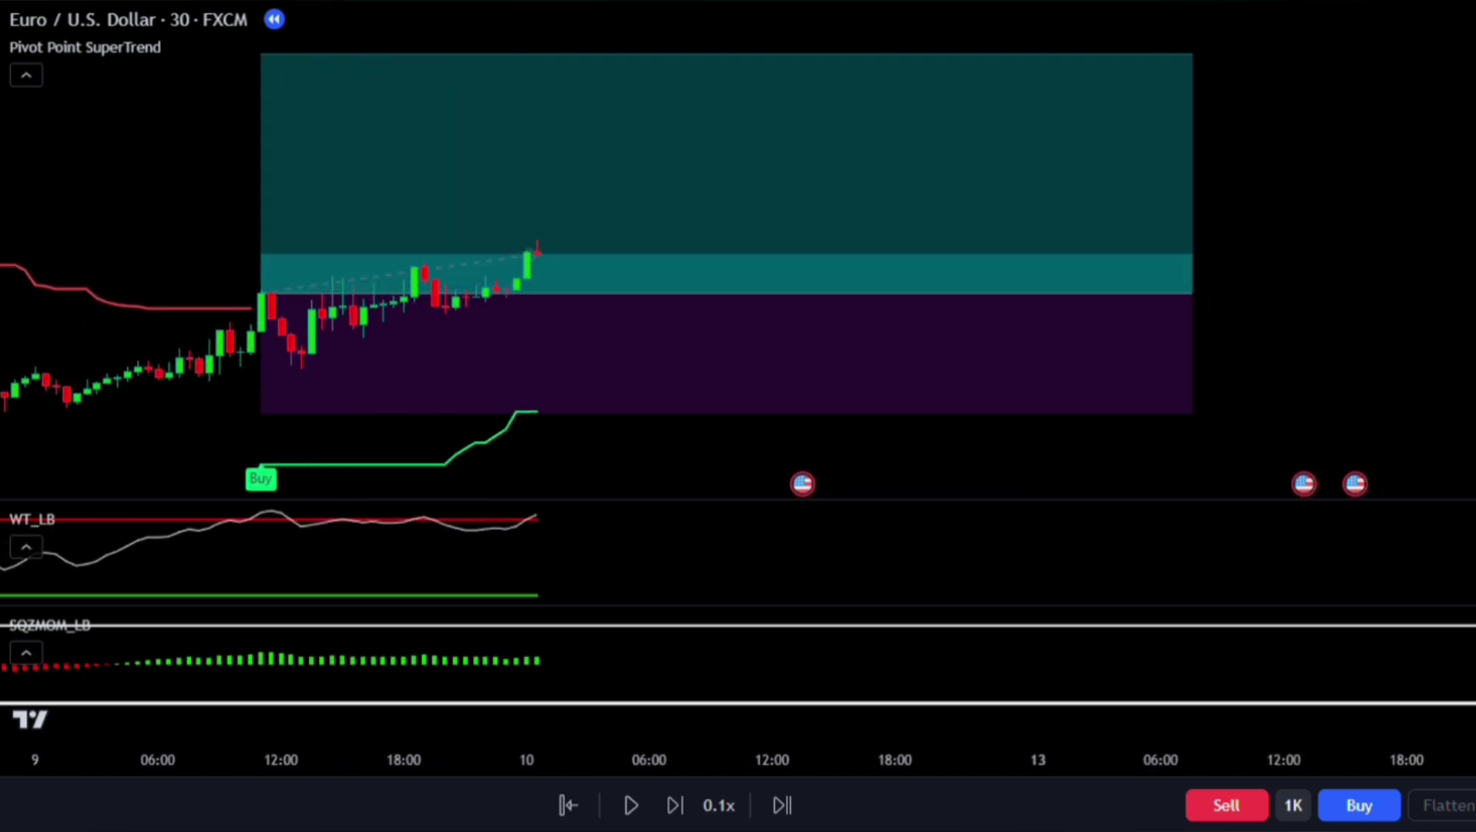
{"action": "key", "text": "shift+Right"}
{"action": "key", "text": "shift+Right"}
{"action": "key", "text": "shift+Right"}
{"action": "key", "text": "shift+Right"}
{"action": "key", "text": "shift+Right"}
{"action": "key", "text": "shift+Right"}
{"action": "key", "text": "shift+Right"}
{"action": "key", "text": "shift+Right"}
{"action": "key", "text": "shift+Right"}
{"action": "key", "text": "shift+Right"}
{"action": "key", "text": "shift+Right"}
{"action": "key", "text": "shift+Right"}
{"action": "key", "text": "shift+Right"}
{"action": "key", "text": "shift+Right"}
{"action": "key", "text": "shift+Right"}
{"action": "key", "text": "shift+Right"}
{"action": "key", "text": "shift+Right"}
{"action": "key", "text": "shift+Right"}
{"action": "key", "text": "shift+Right"}
{"action": "key", "text": "shift+Right"}
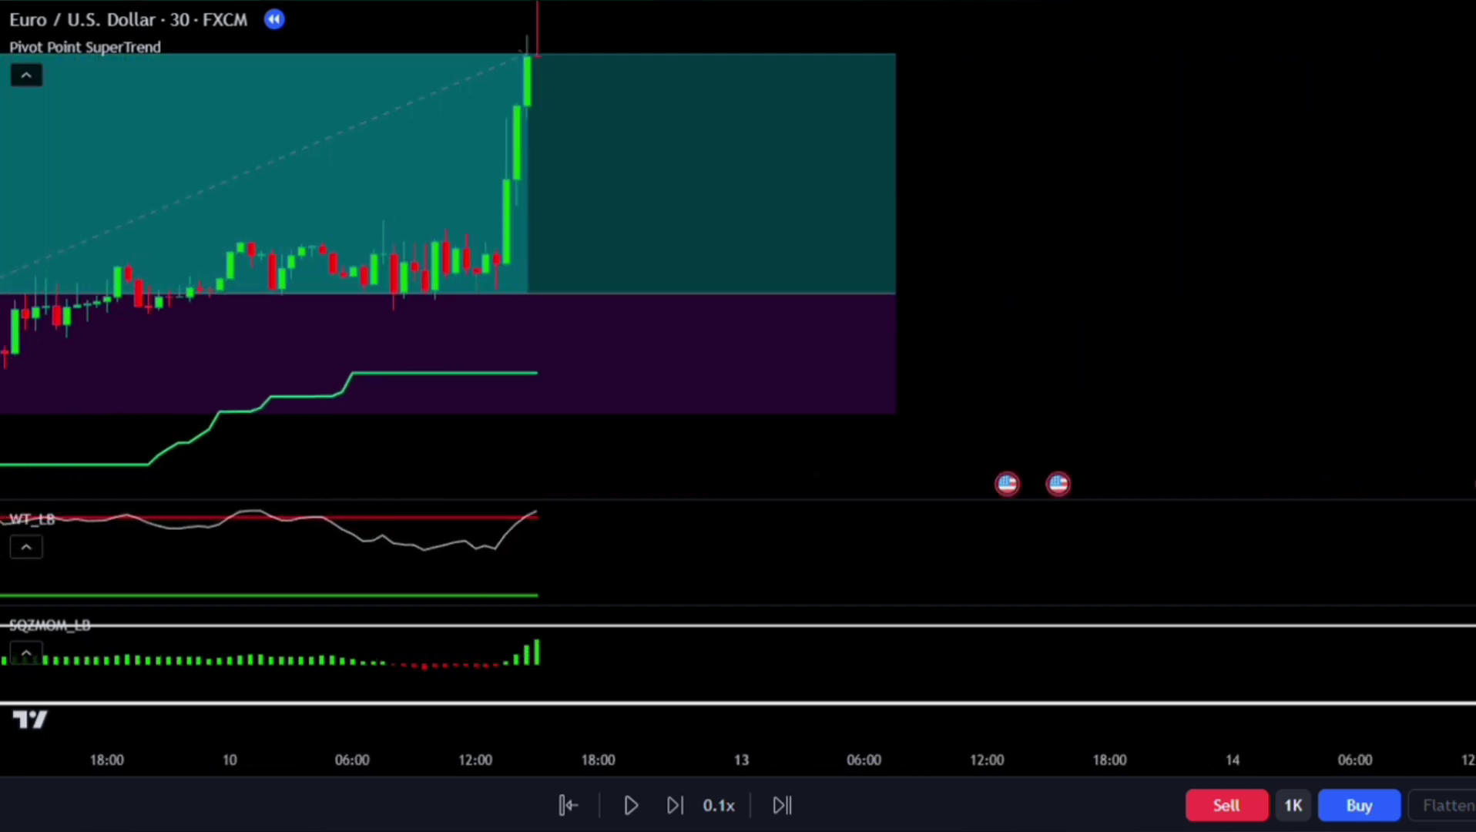
{"action": "left_click_drag", "start_coordinate": [895, 294], "coordinate": [548, 295]}
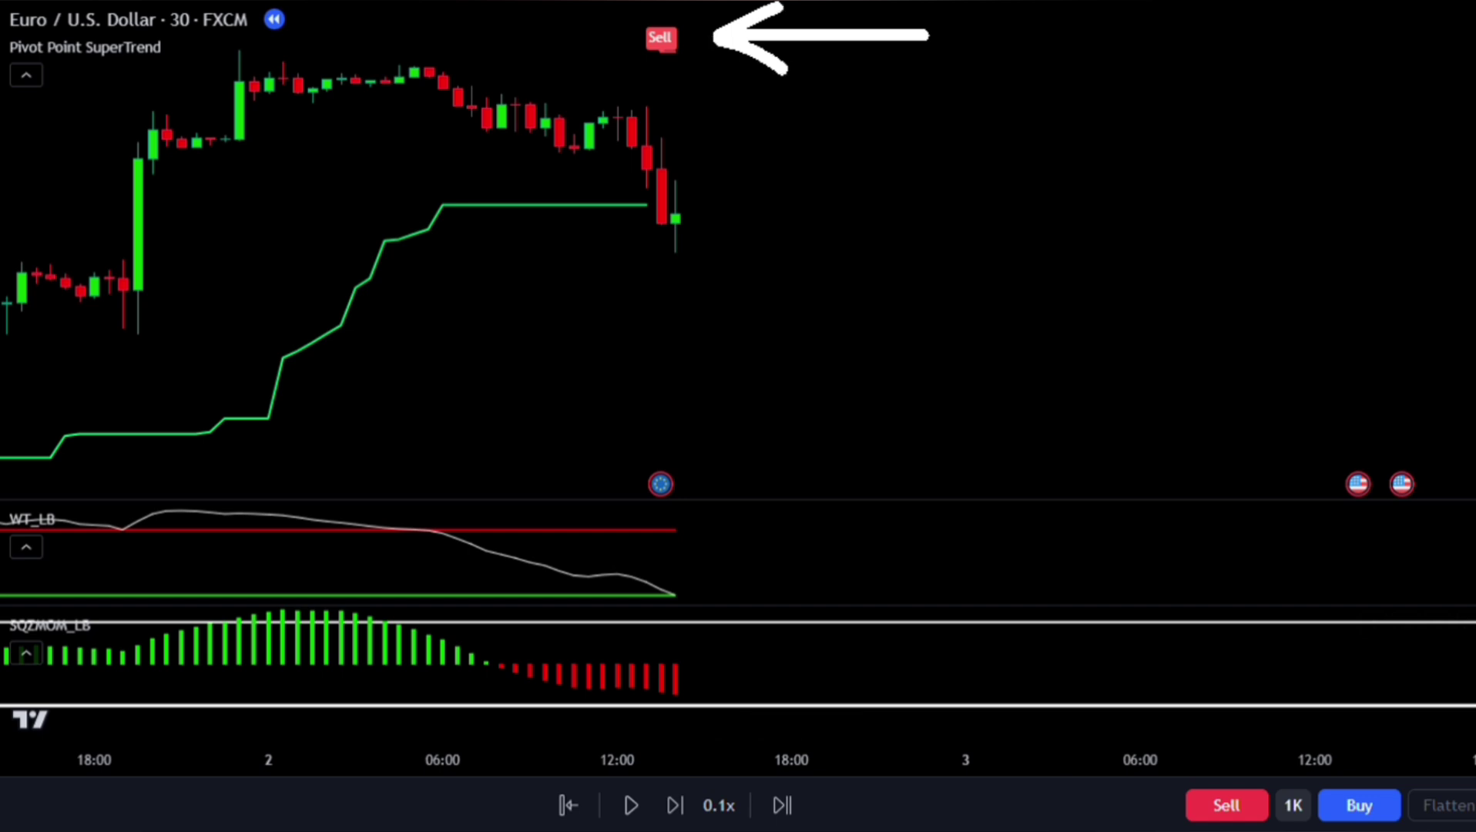
Step: Place a short position at the 2 February Sell signal with a 0.00821 stop, a 0.01652 target and duration to about 18:00 on 3 February
{"action": "left_click", "coordinate": [662, 227]}
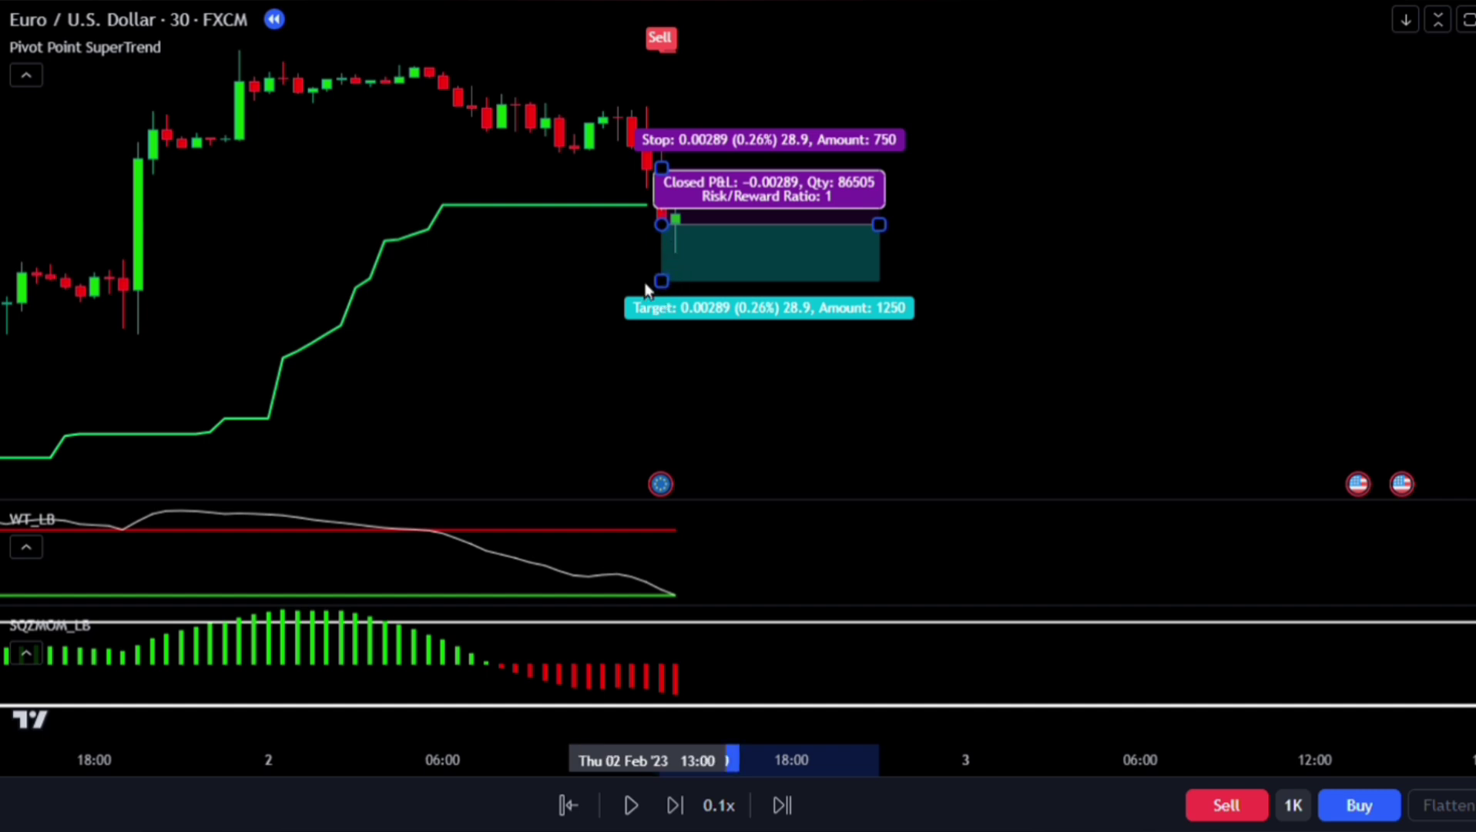
{"action": "left_click_drag", "start_coordinate": [670, 183], "coordinate": [675, 70]}
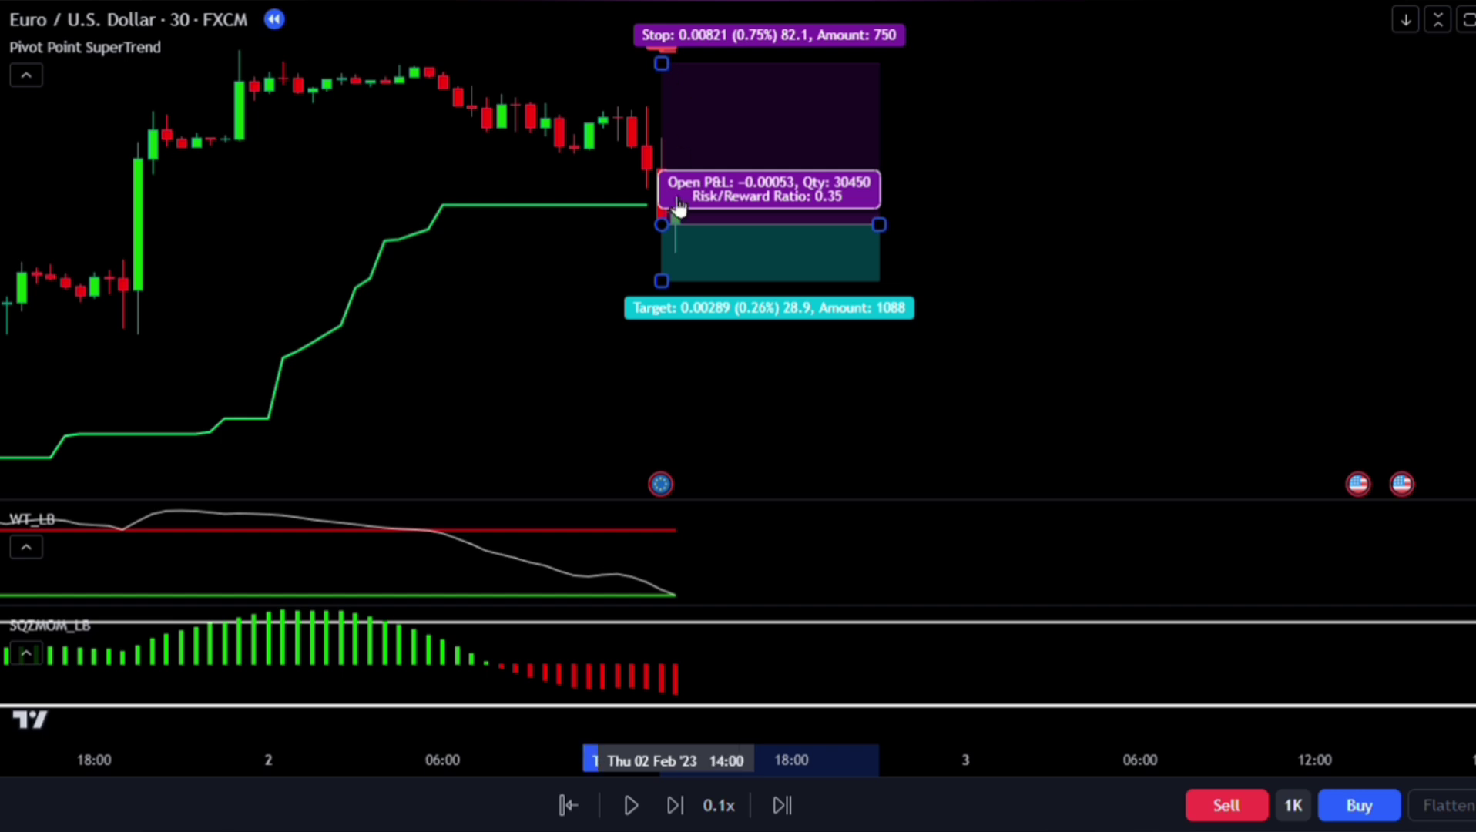
{"action": "mouse_move", "coordinate": [666, 286]}
{"action": "left_mouse_down"}
{"action": "mouse_move", "coordinate": [662, 478]}
{"action": "mouse_move", "coordinate": [662, 422]}
{"action": "mouse_move", "coordinate": [632, 418]}
{"action": "mouse_move", "coordinate": [634, 447]}
{"action": "left_mouse_up"}
{"action": "left_click", "coordinate": [1170, 270]}
{"action": "left_click_drag", "start_coordinate": [851, 179], "coordinate": [1462, 179]}
Step: Extend the short position's duration to the last candles of 3 February, just past where price reaches the target
{"action": "left_click", "coordinate": [400, 335]}
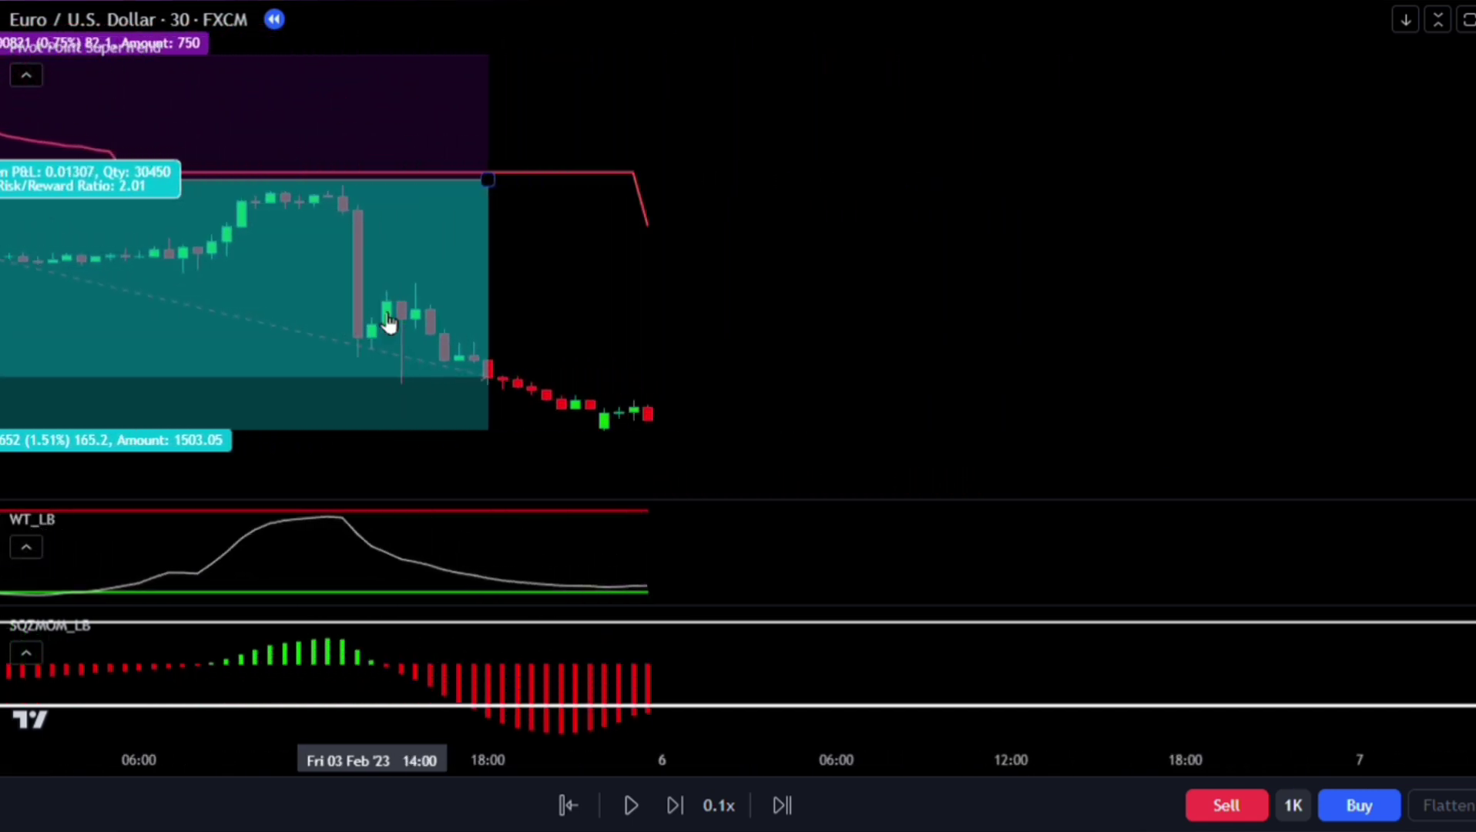
{"action": "left_click_drag", "start_coordinate": [506, 186], "coordinate": [670, 191]}
{"action": "scroll", "coordinate": [763, 239], "scroll_direction": "down", "scroll_amount": 4}
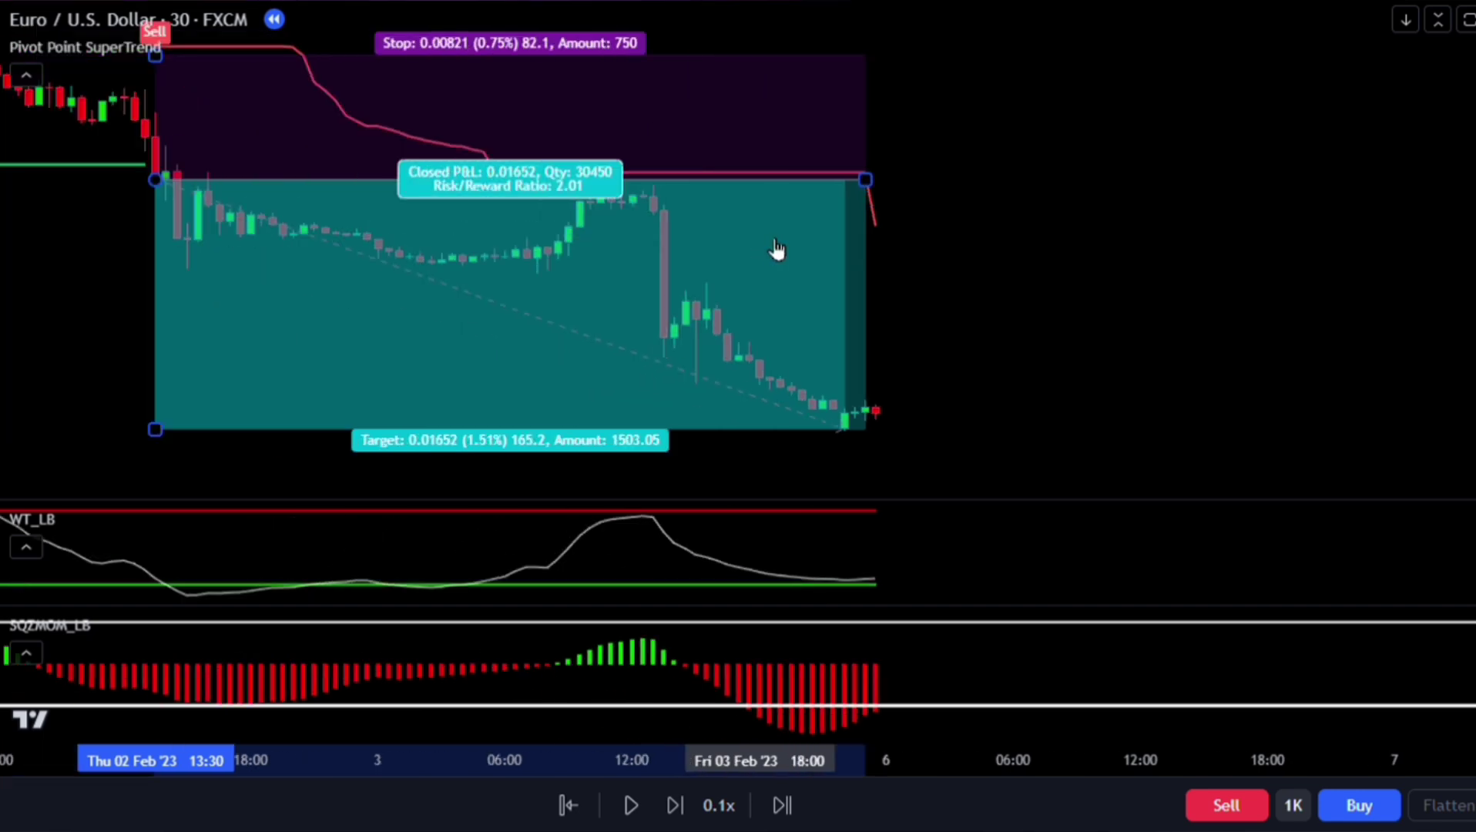
{"action": "left_click", "coordinate": [1079, 322]}
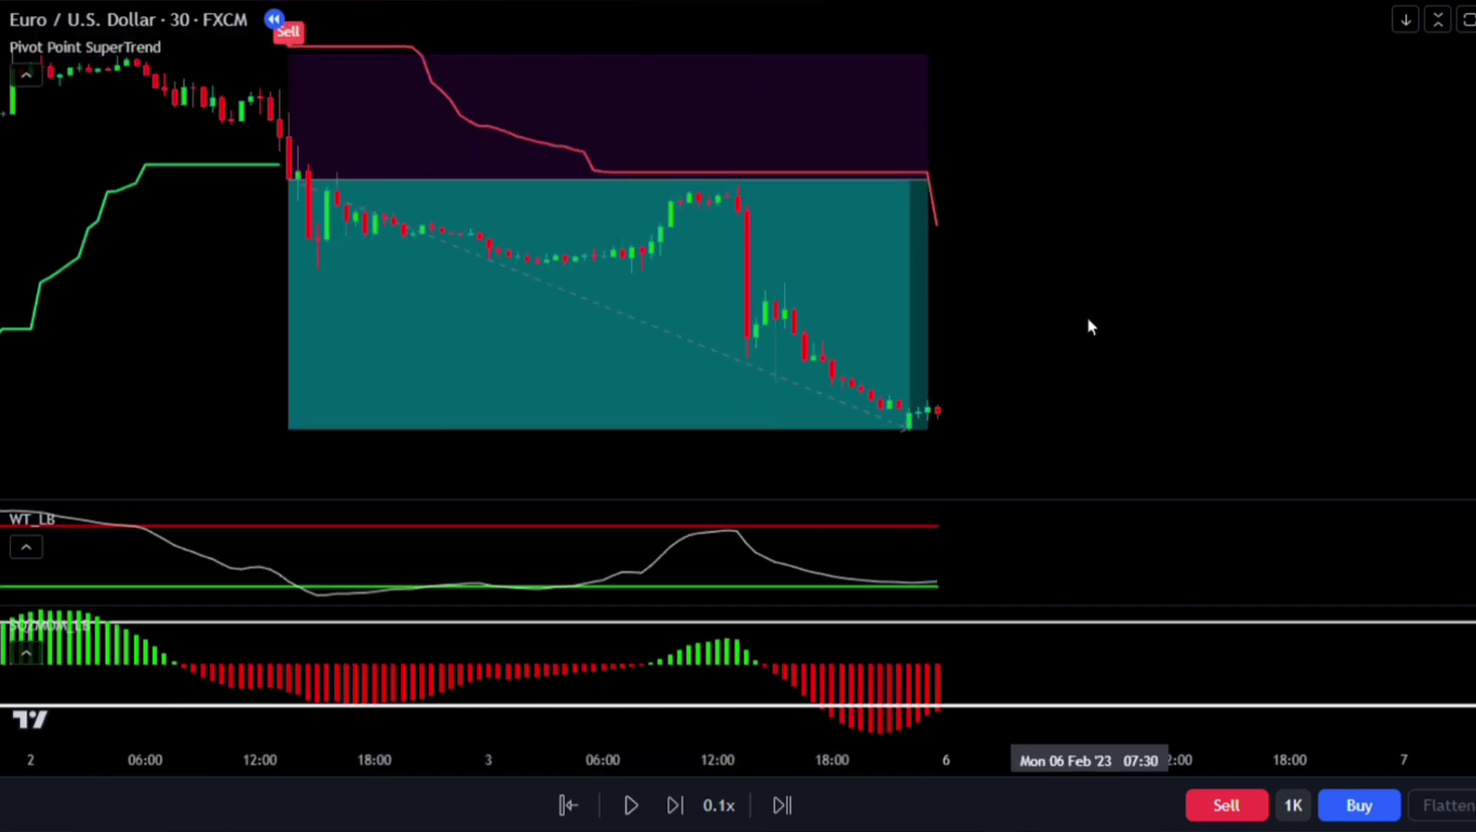